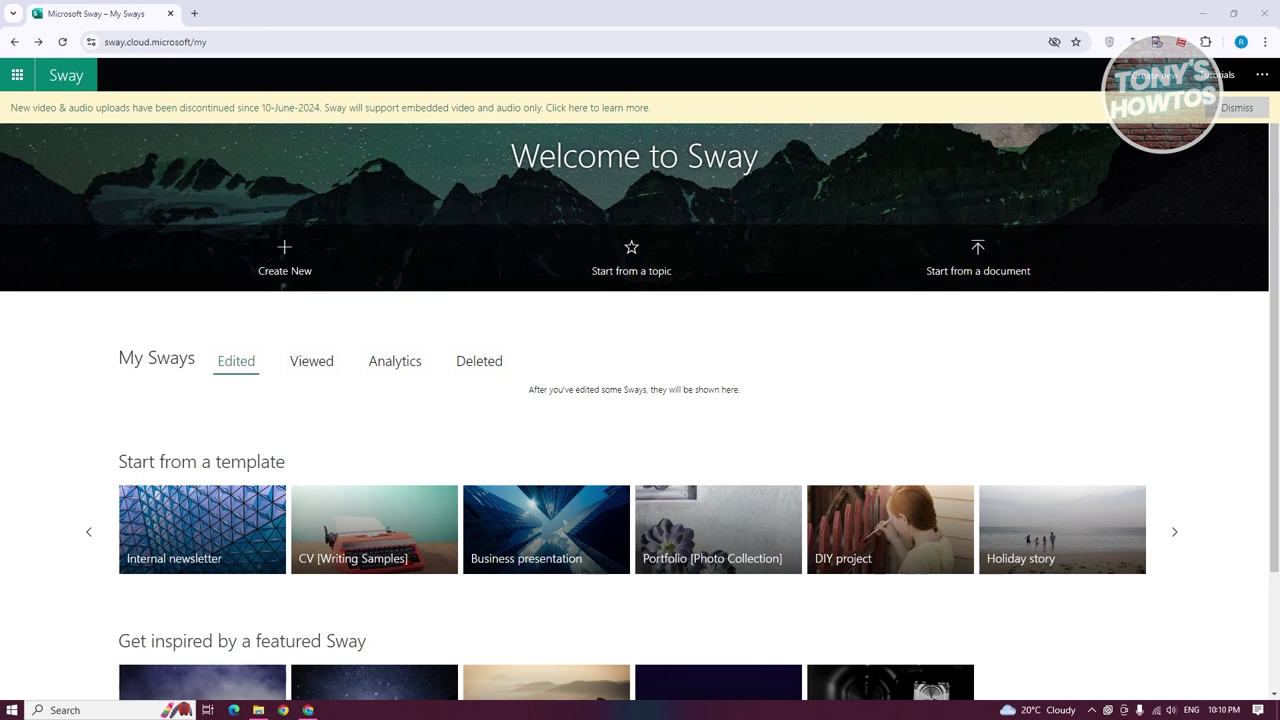
Create a blank Sway and delete it from the My Sways list
left_click(311, 258)
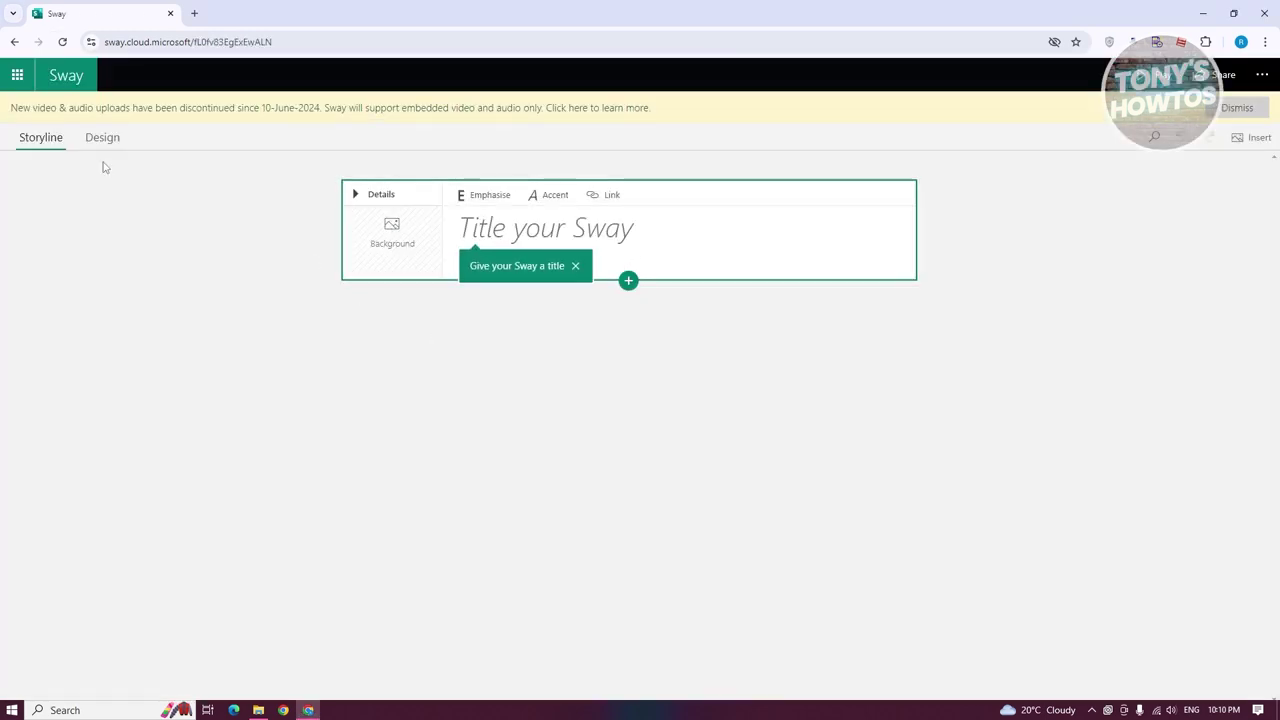
left_click(14, 41)
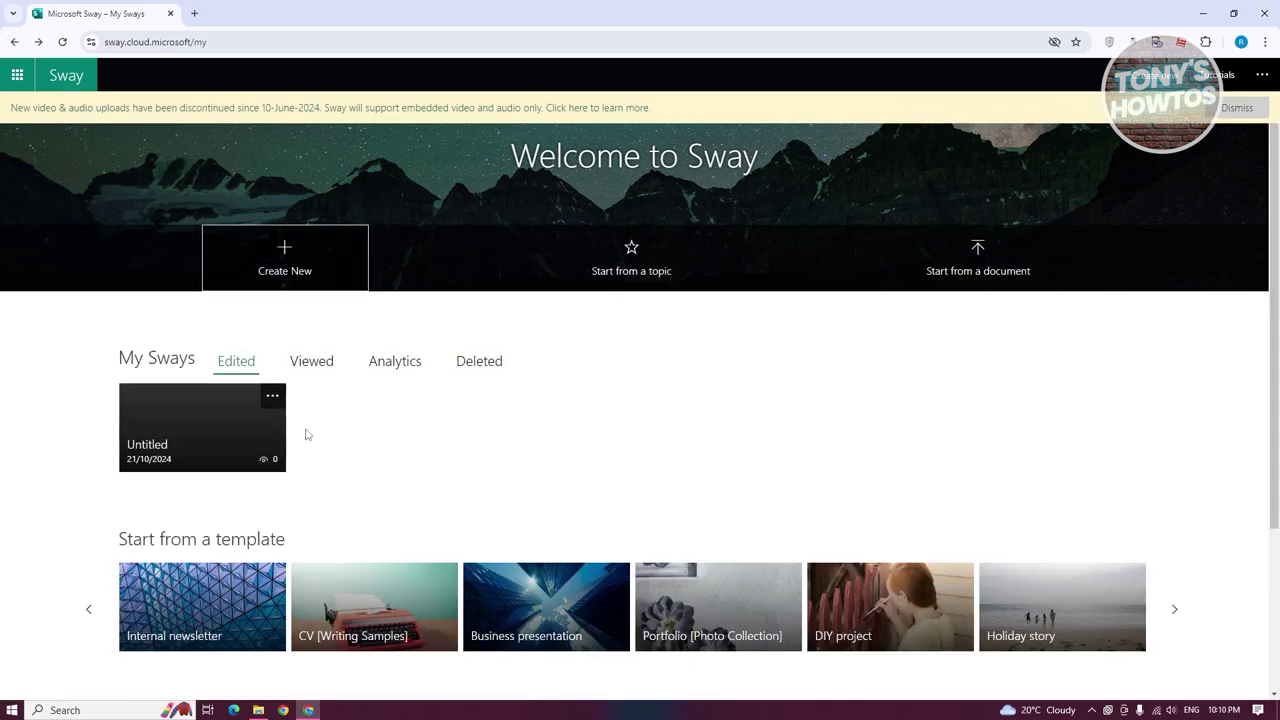
left_click(272, 397)
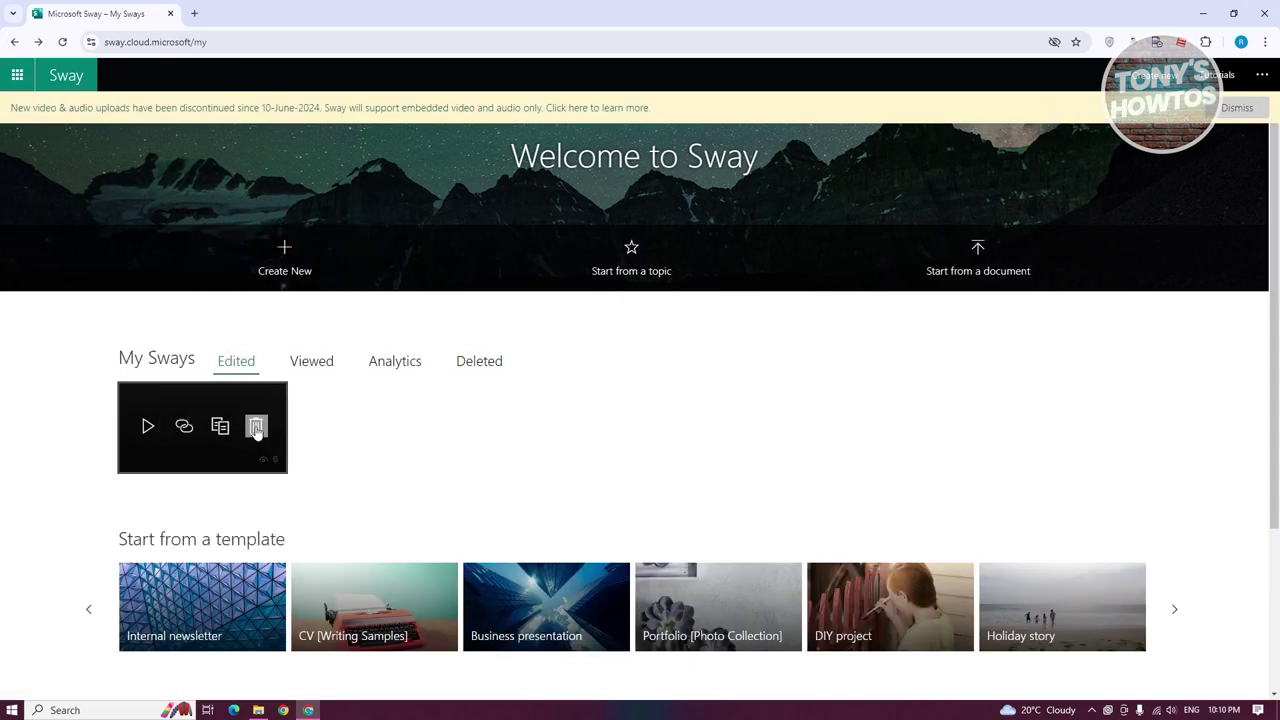
left_click(256, 428)
left_click(214, 428)
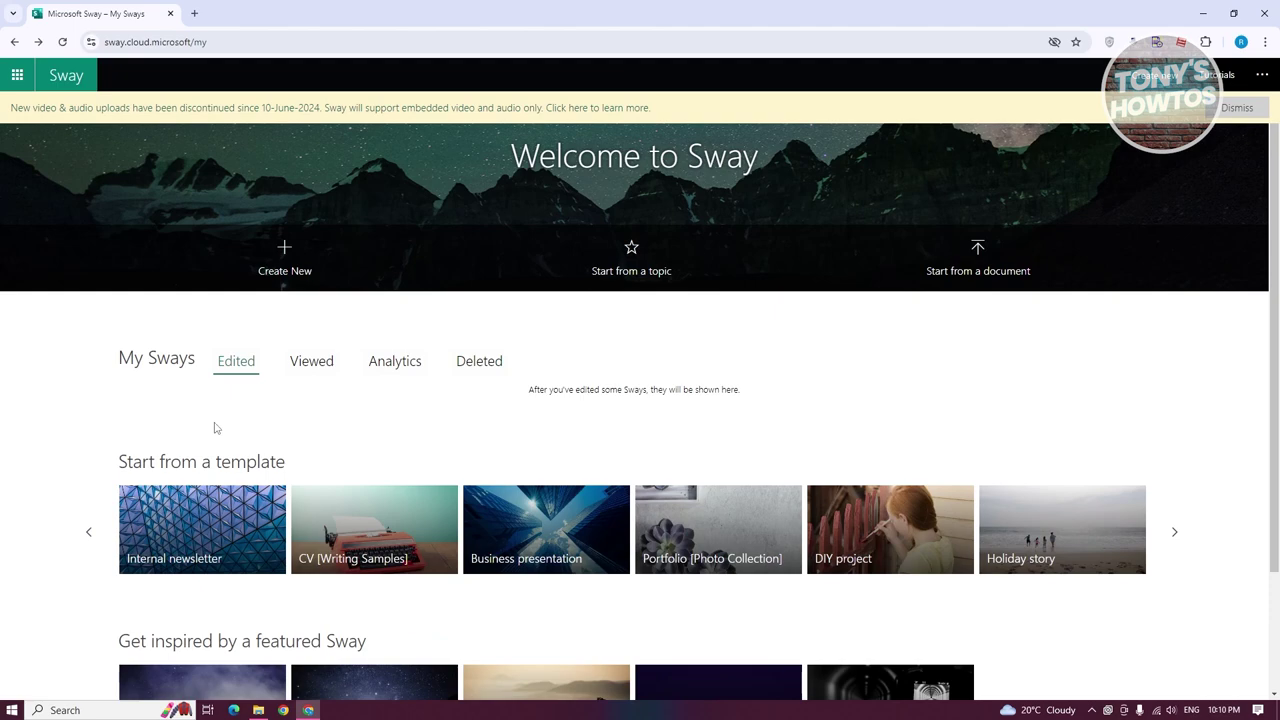
Look at the options for starting a Sway from a topic and from a document, cancelling each
left_click(640, 268)
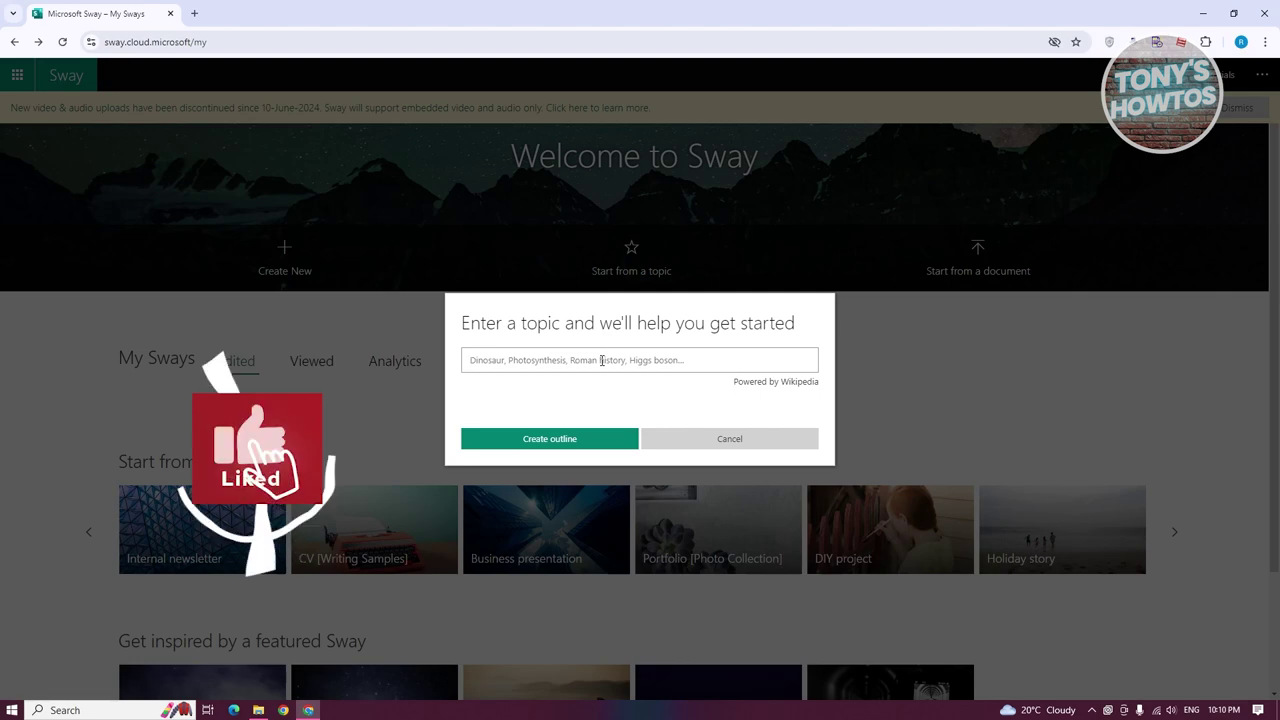
left_click(790, 442)
left_click(988, 256)
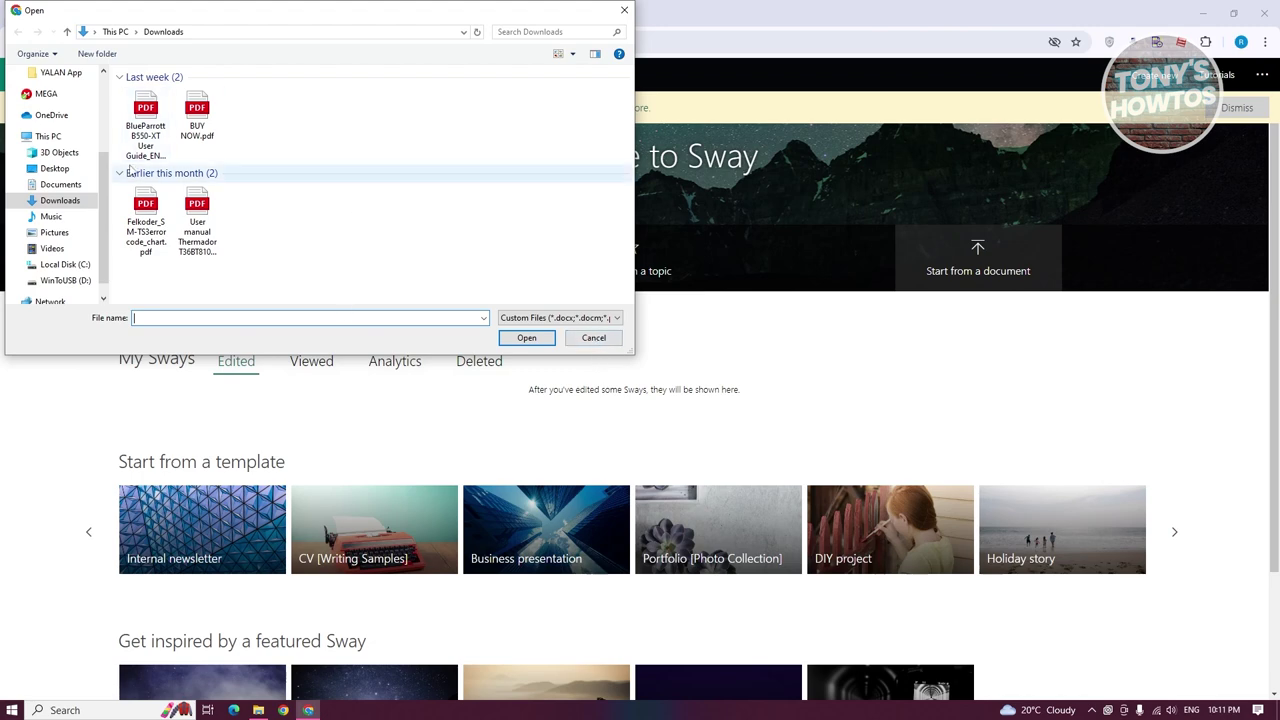
left_click(607, 339)
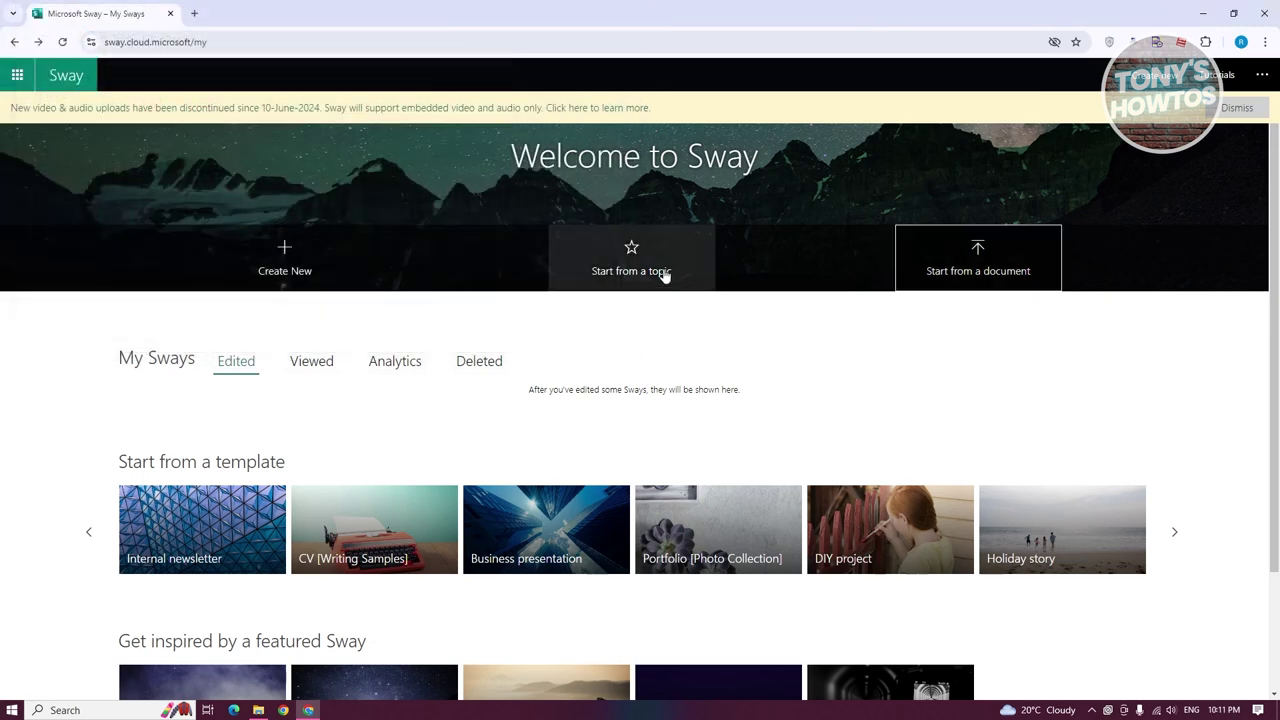
Try to create a Sway outline from the topic "dogs"
left_click(652, 279)
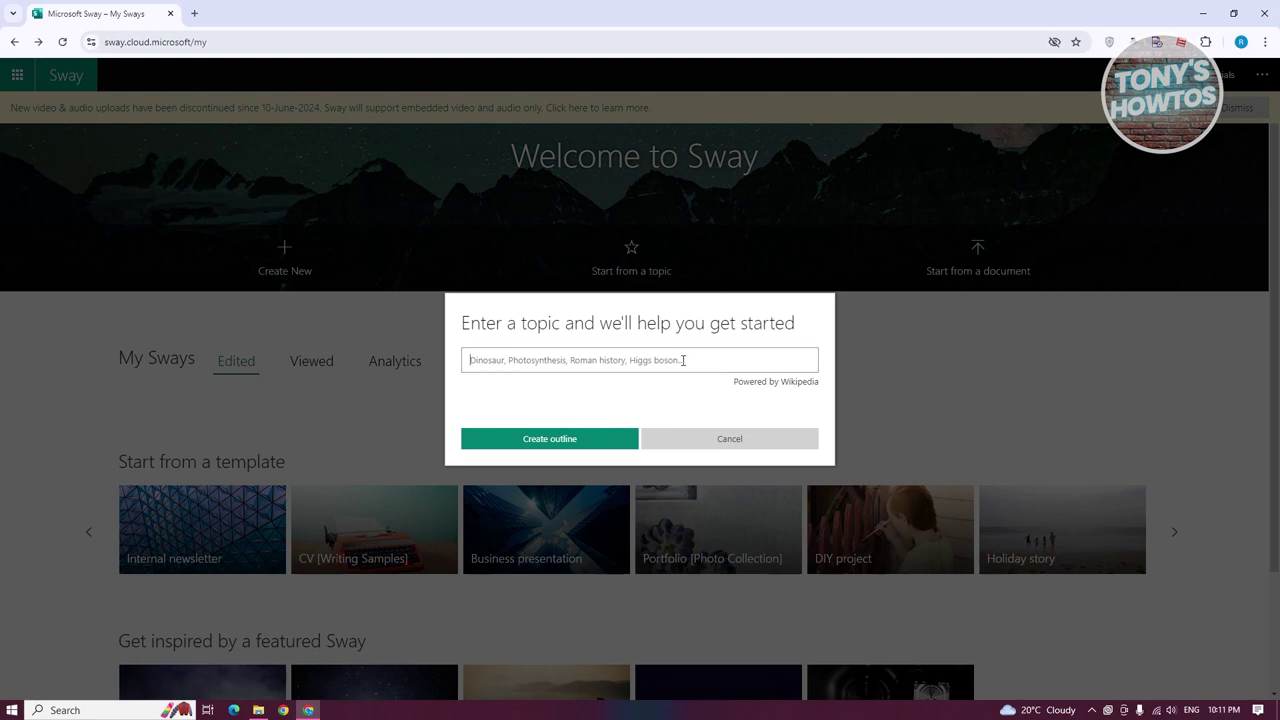
type("dogs")
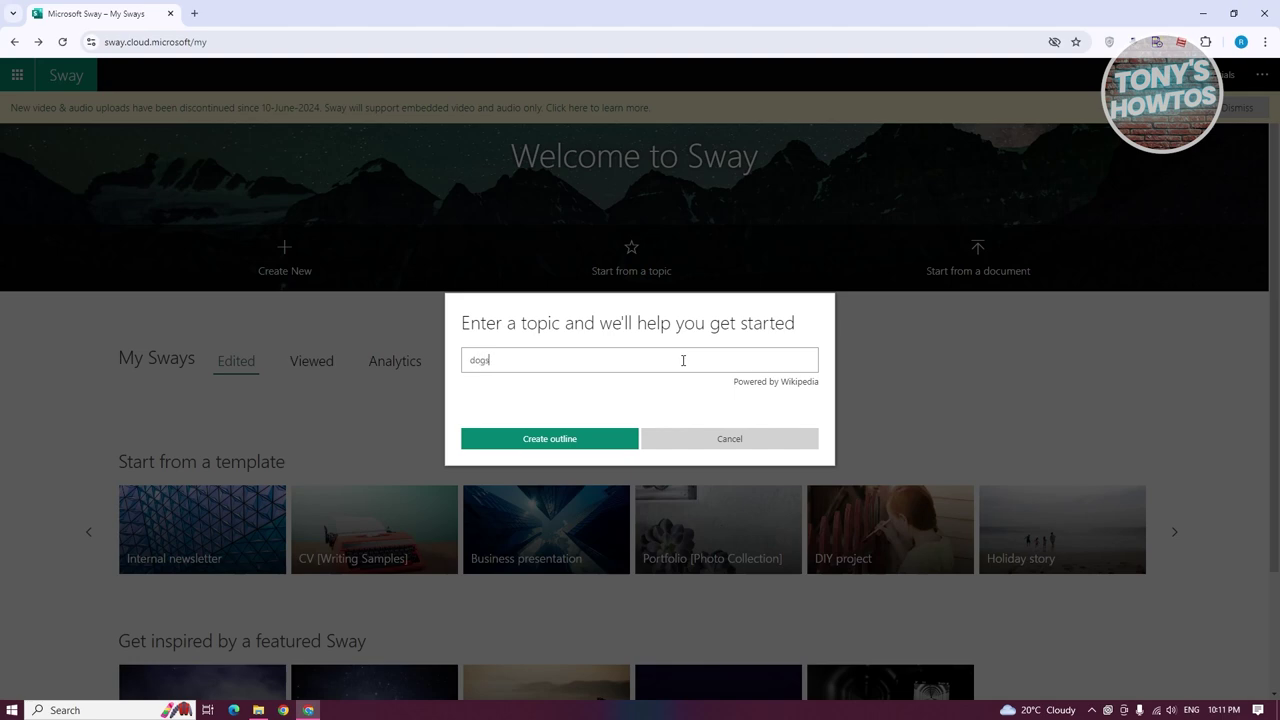
left_click(588, 452)
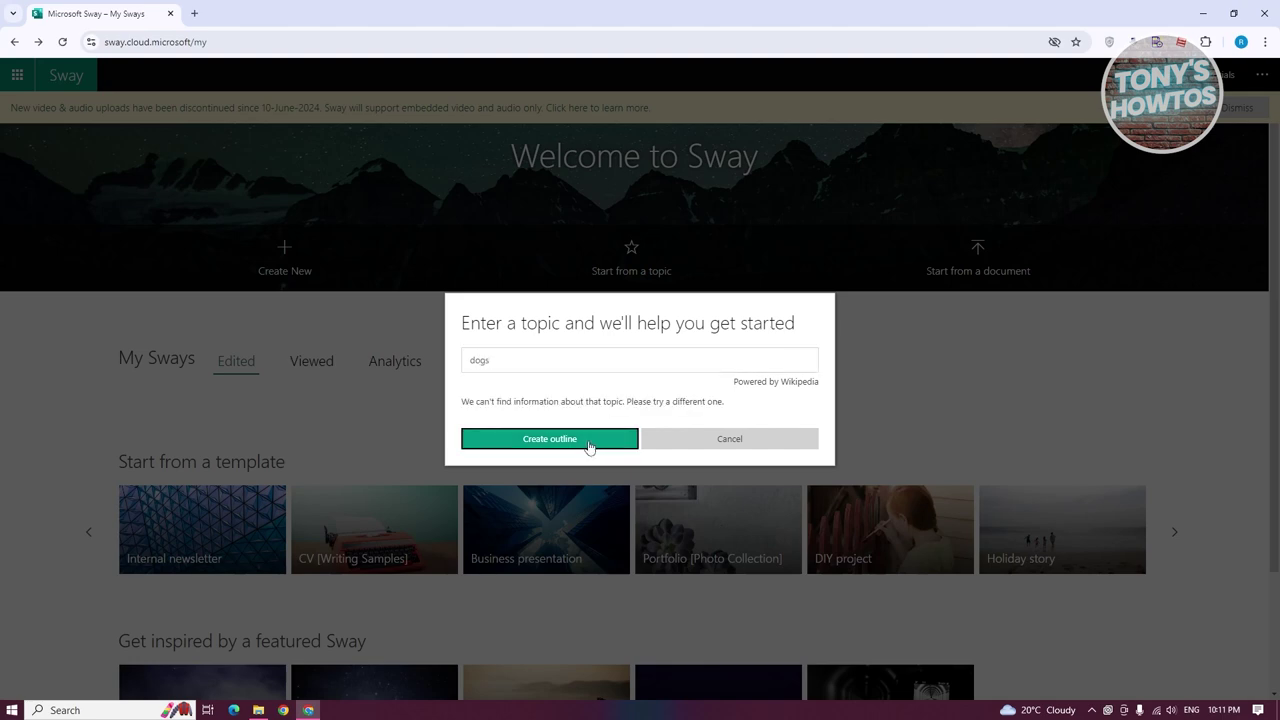
Change the topic to "dog" and create the Sway outline
double_click(688, 356)
key("Right")
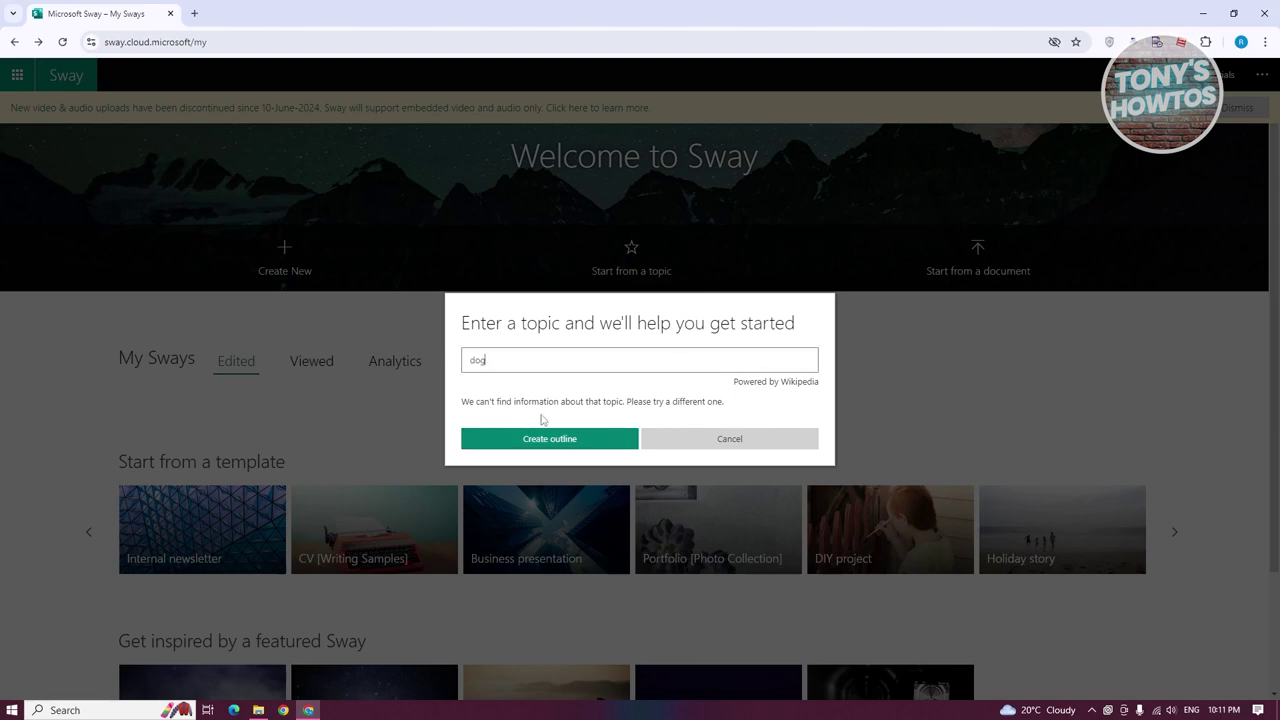
left_click(561, 453)
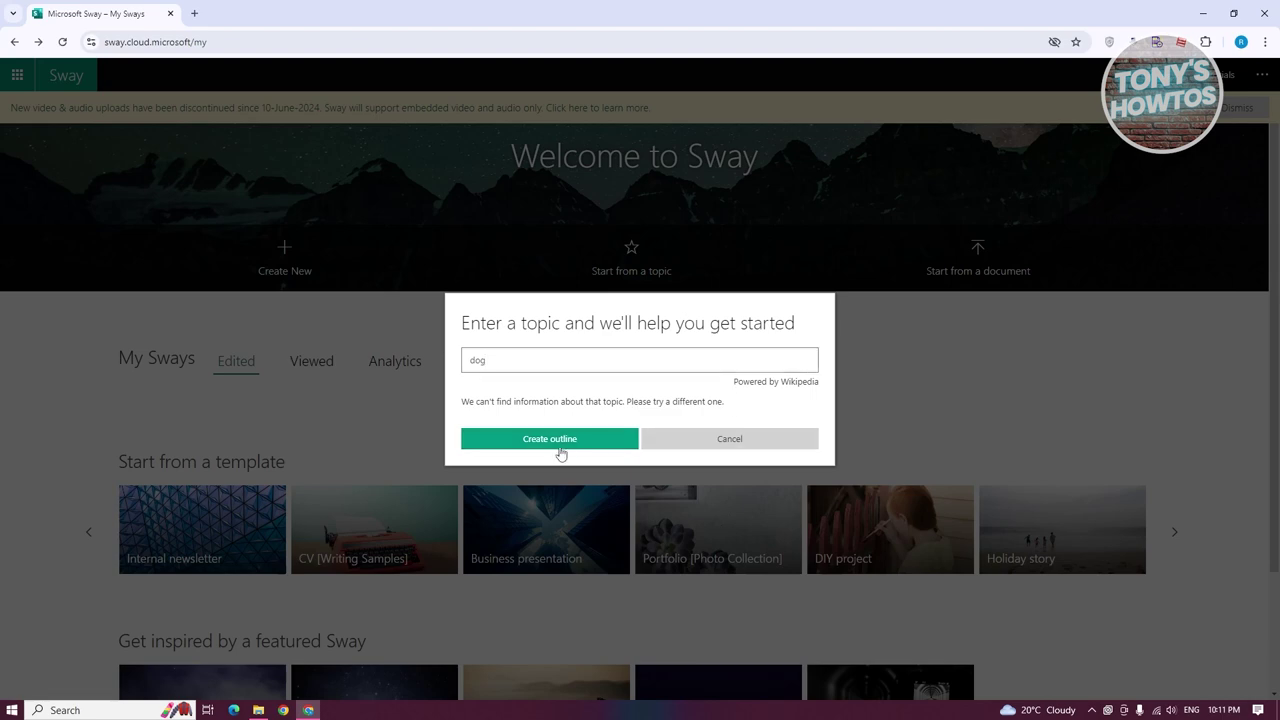
left_click(543, 450)
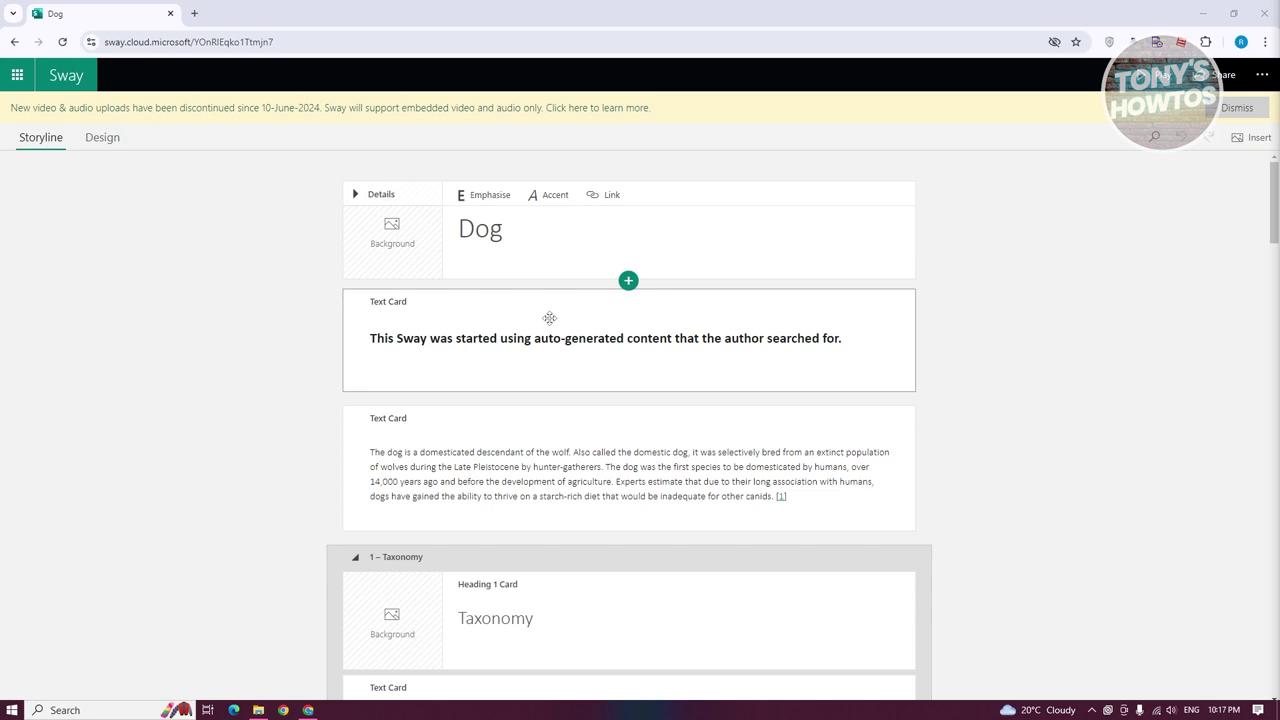
Check the suggested content types for insertion below the first text card, and dismiss them without inserting anything
left_click(585, 253)
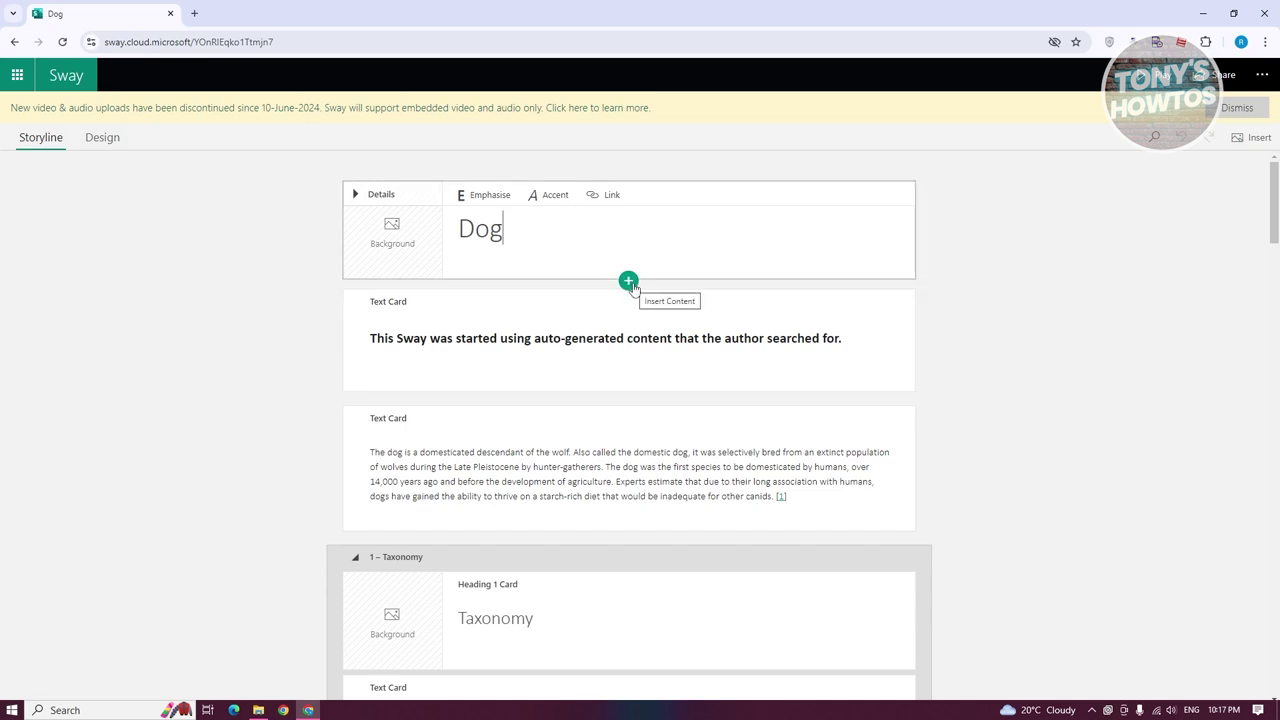
left_click(626, 398)
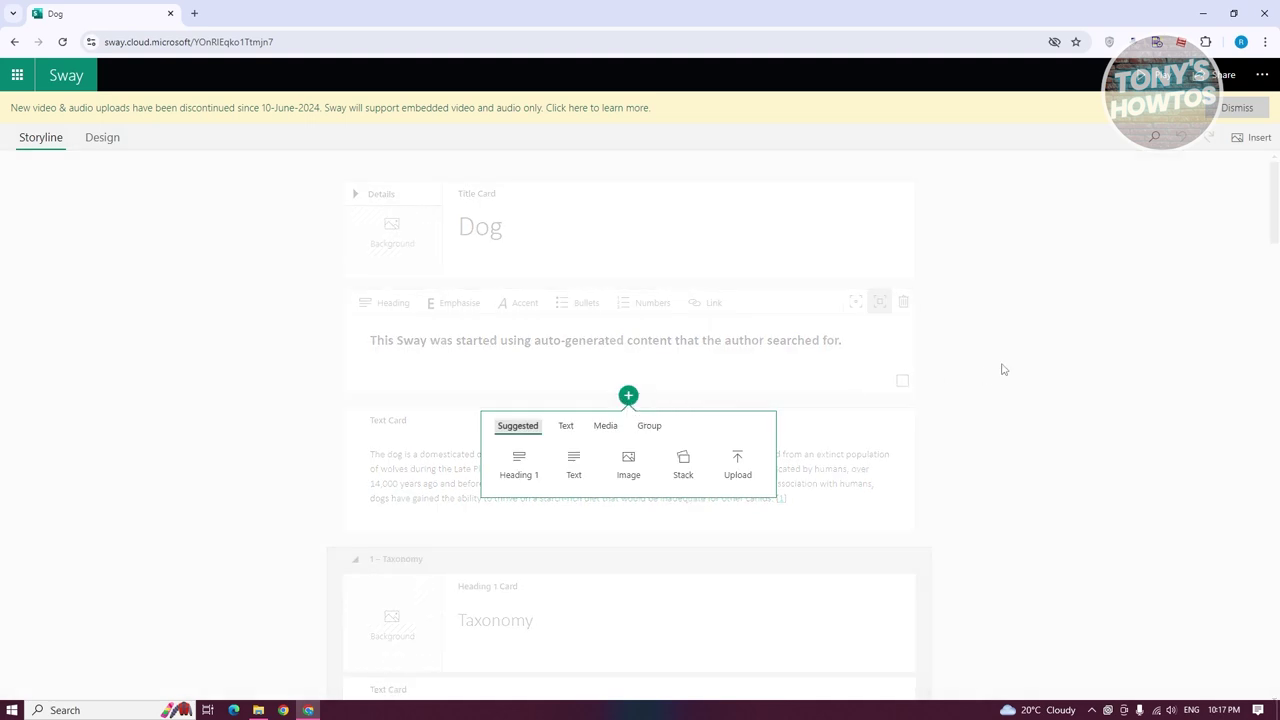
left_click(1116, 318)
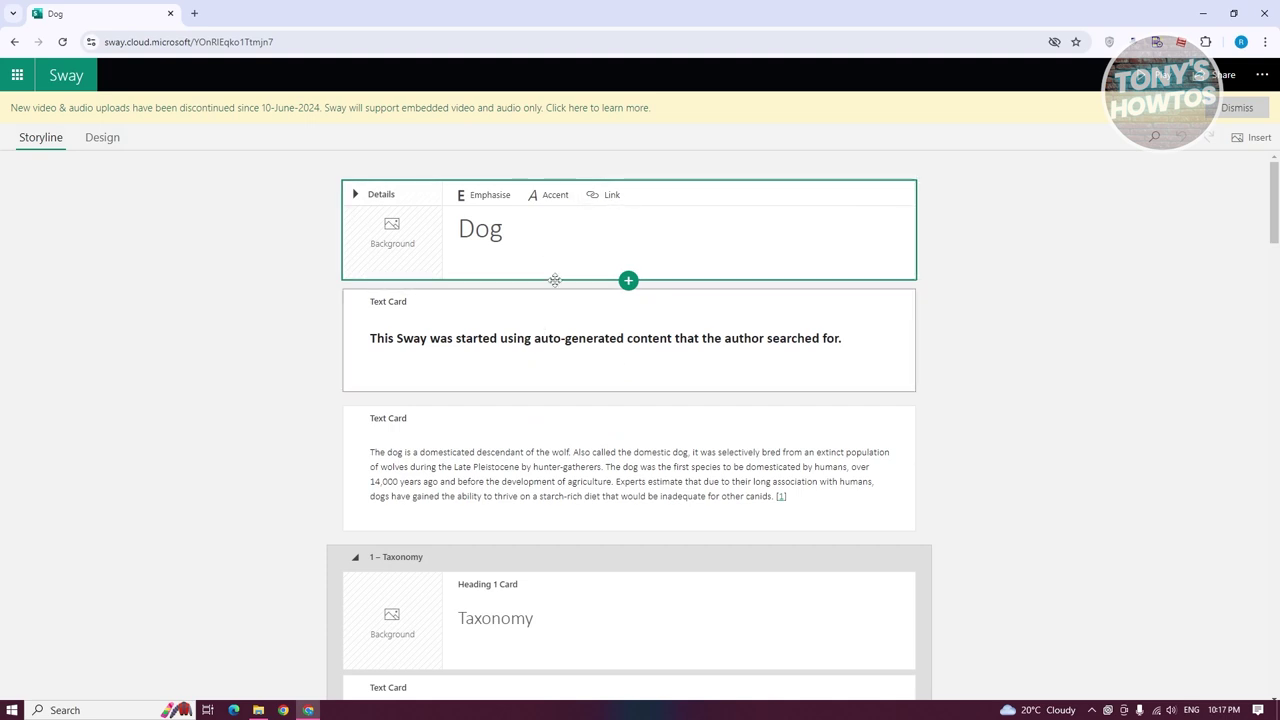
Examine the Text and Media content types available below the title card, including the upload file picker, and cancel the upload
left_click(628, 283)
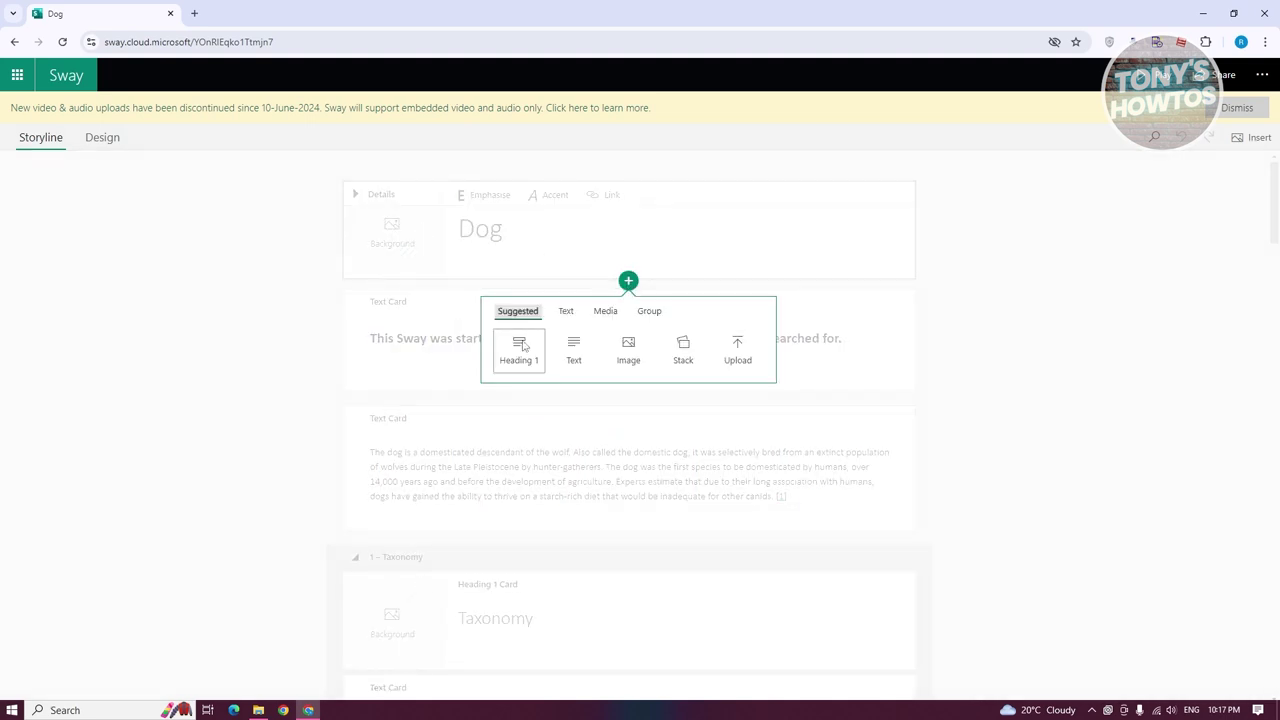
left_click(567, 318)
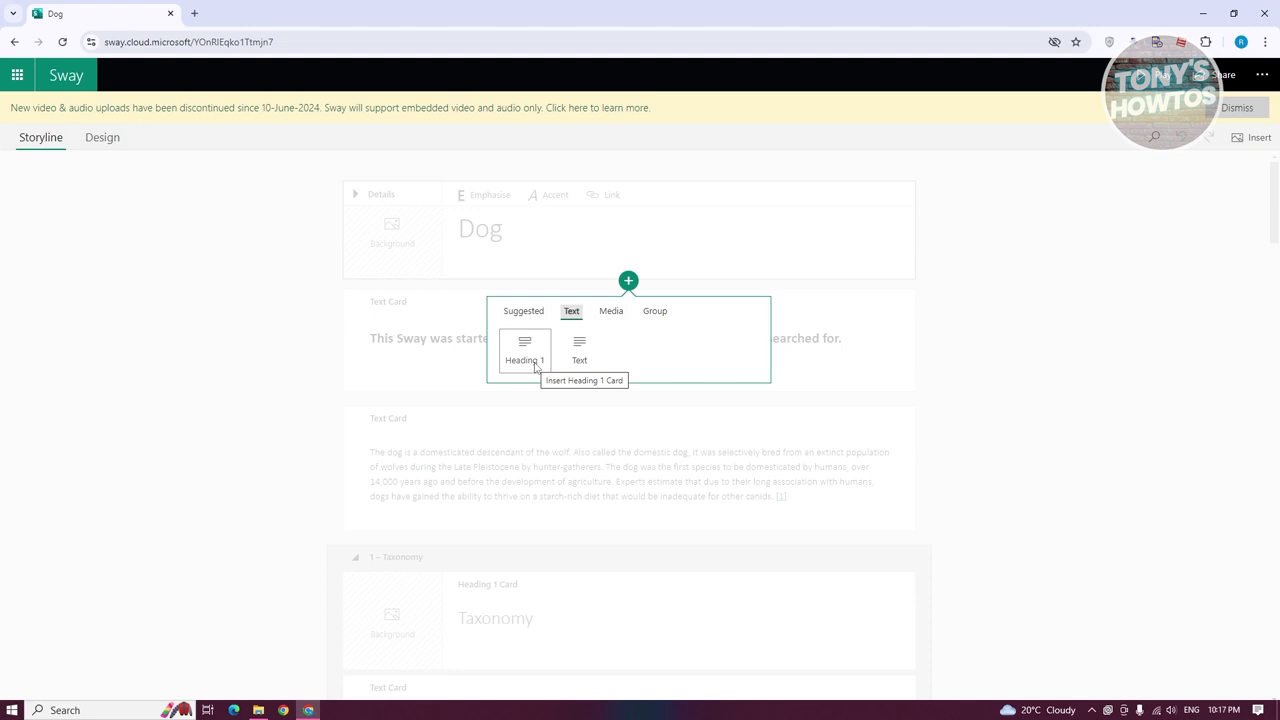
left_click(611, 312)
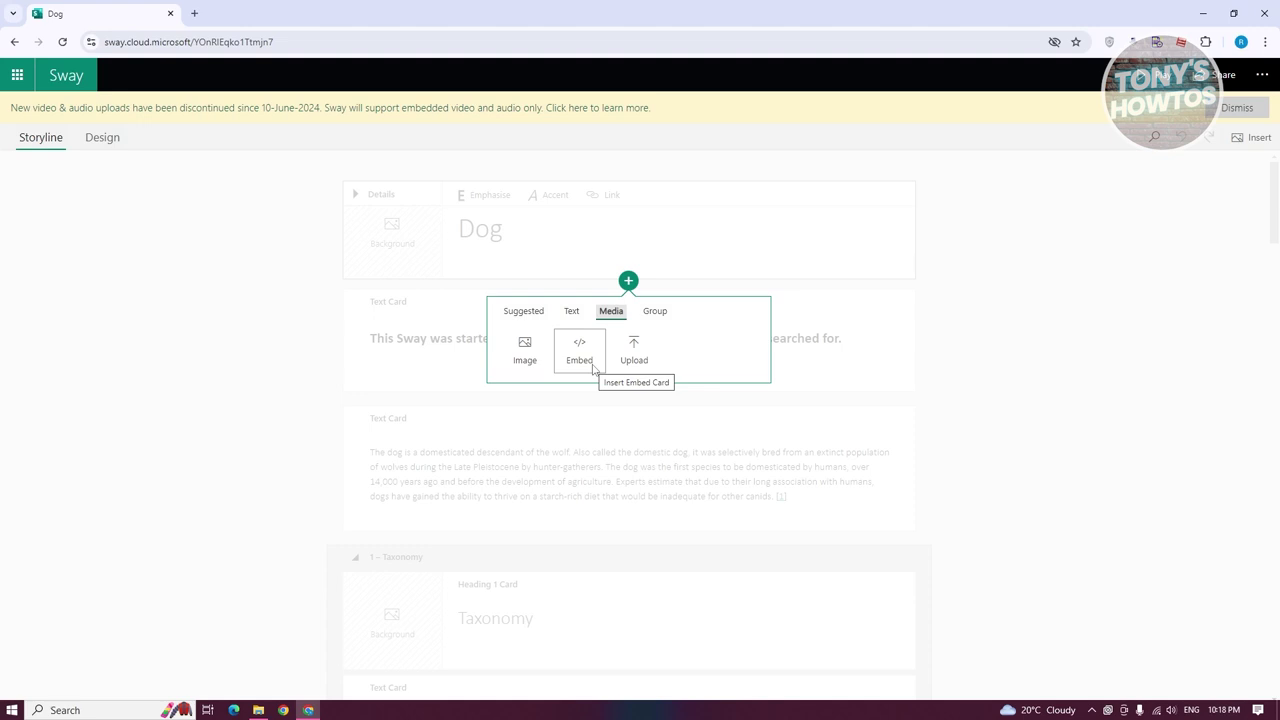
left_click(648, 367)
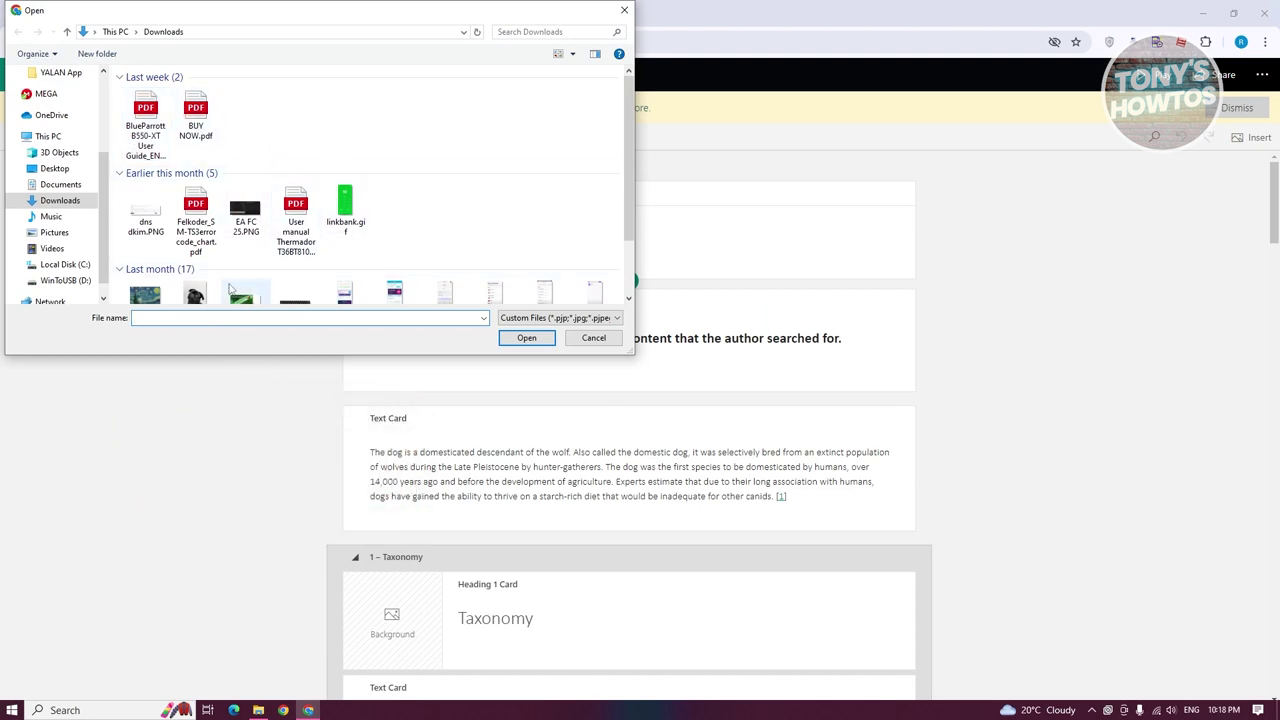
scroll(445, 243, "up", 3)
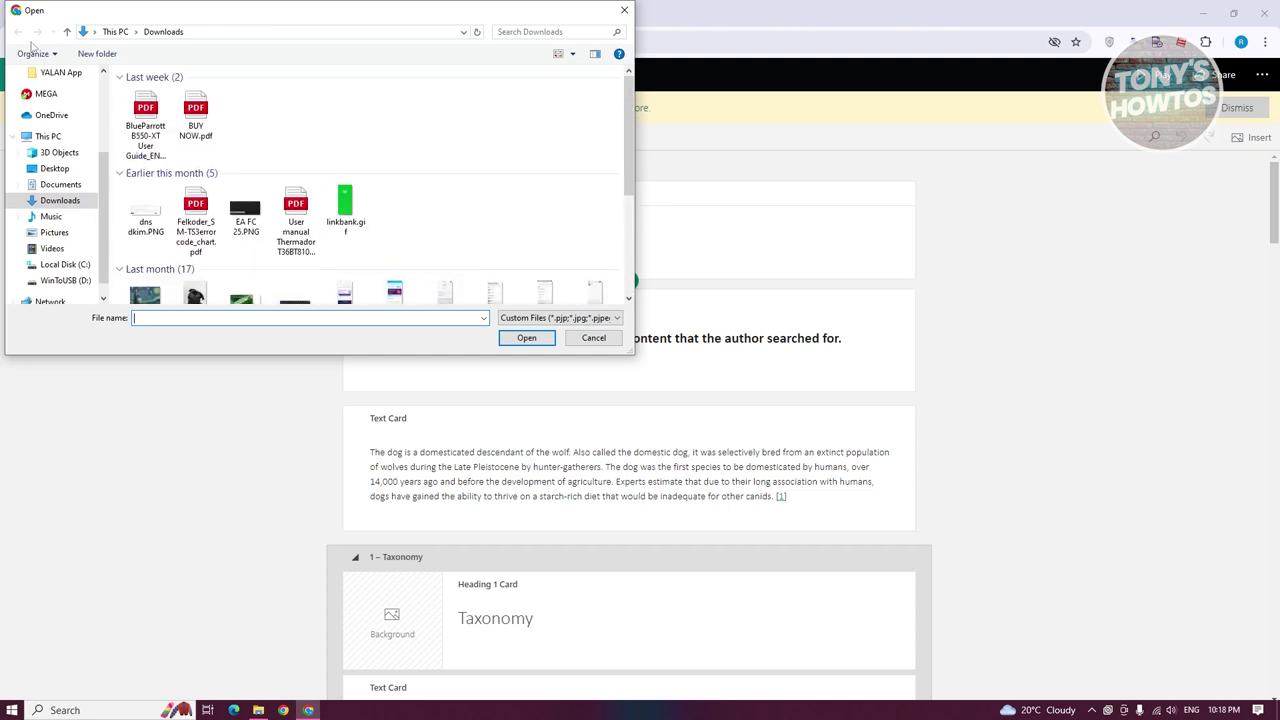
left_click(597, 340)
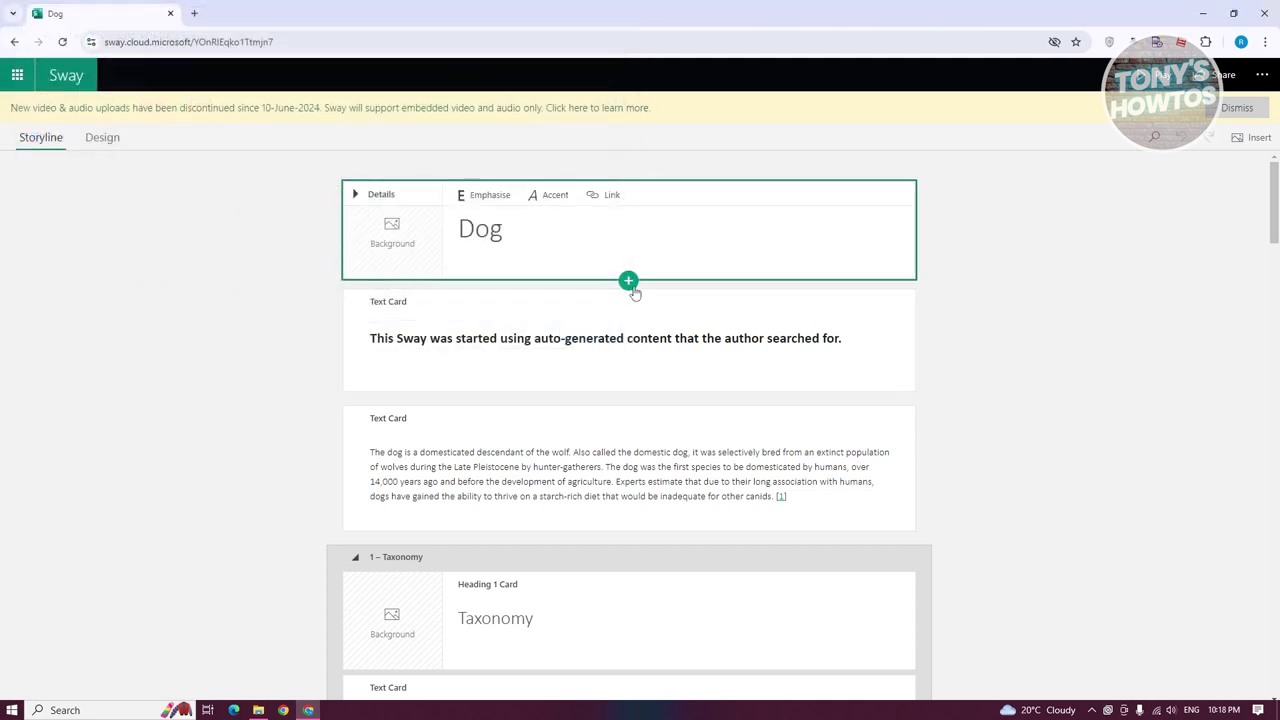
Examine the Group content types available below the title card without inserting one
left_click(629, 283)
left_click(648, 312)
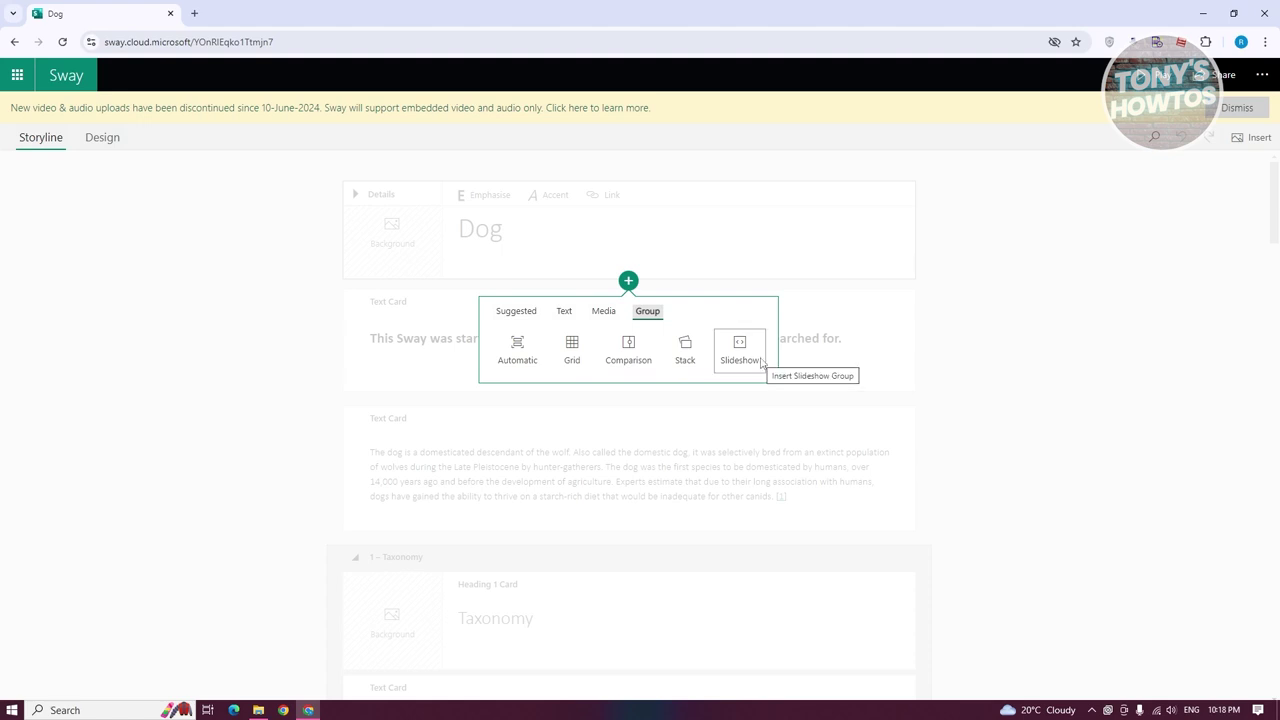
left_click(913, 333)
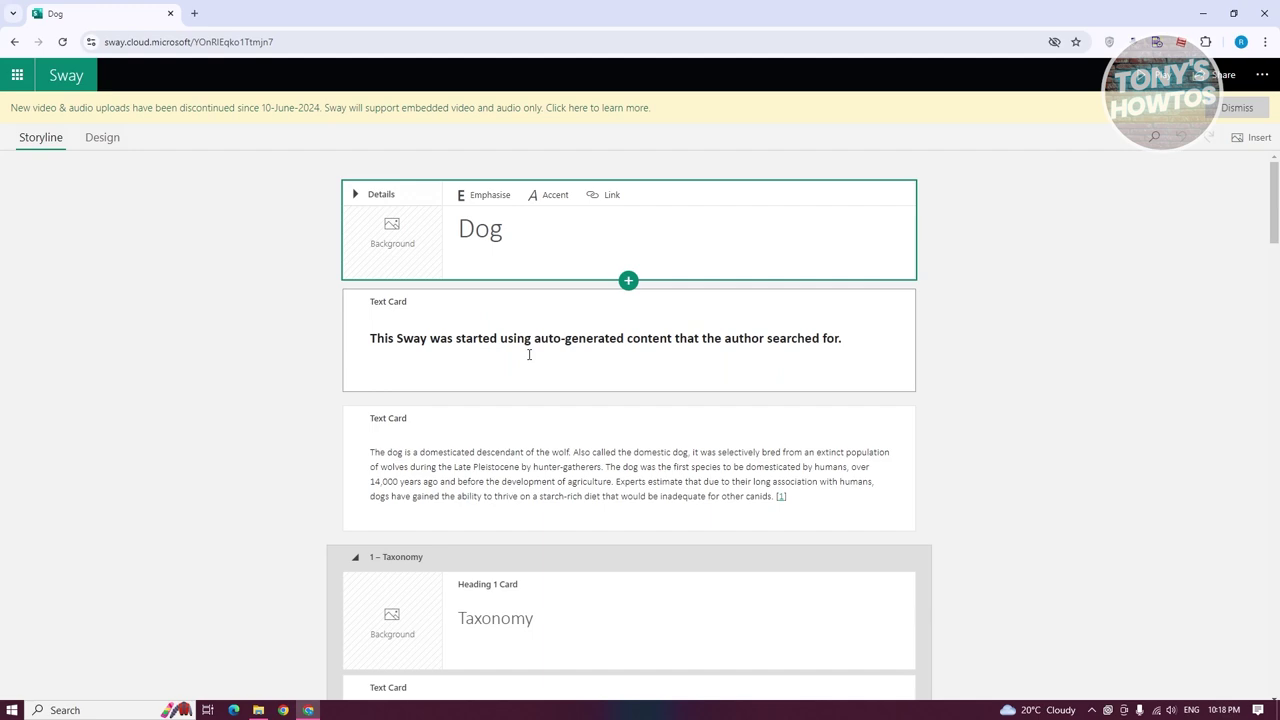
Convert the first text card into a heading and undo the conversion
scroll(529, 354, "down", 7)
scroll(543, 371, "up", 7)
left_click_drag(372, 337, 531, 354)
left_click(614, 356)
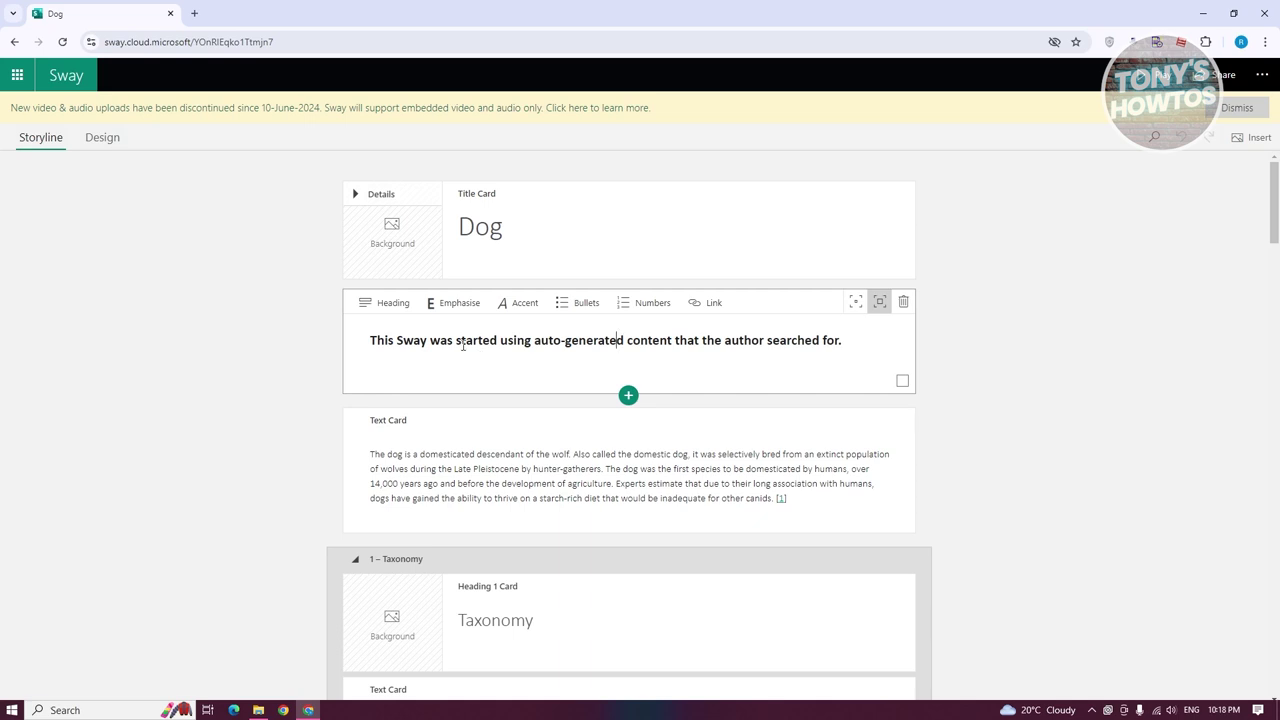
left_click(386, 303)
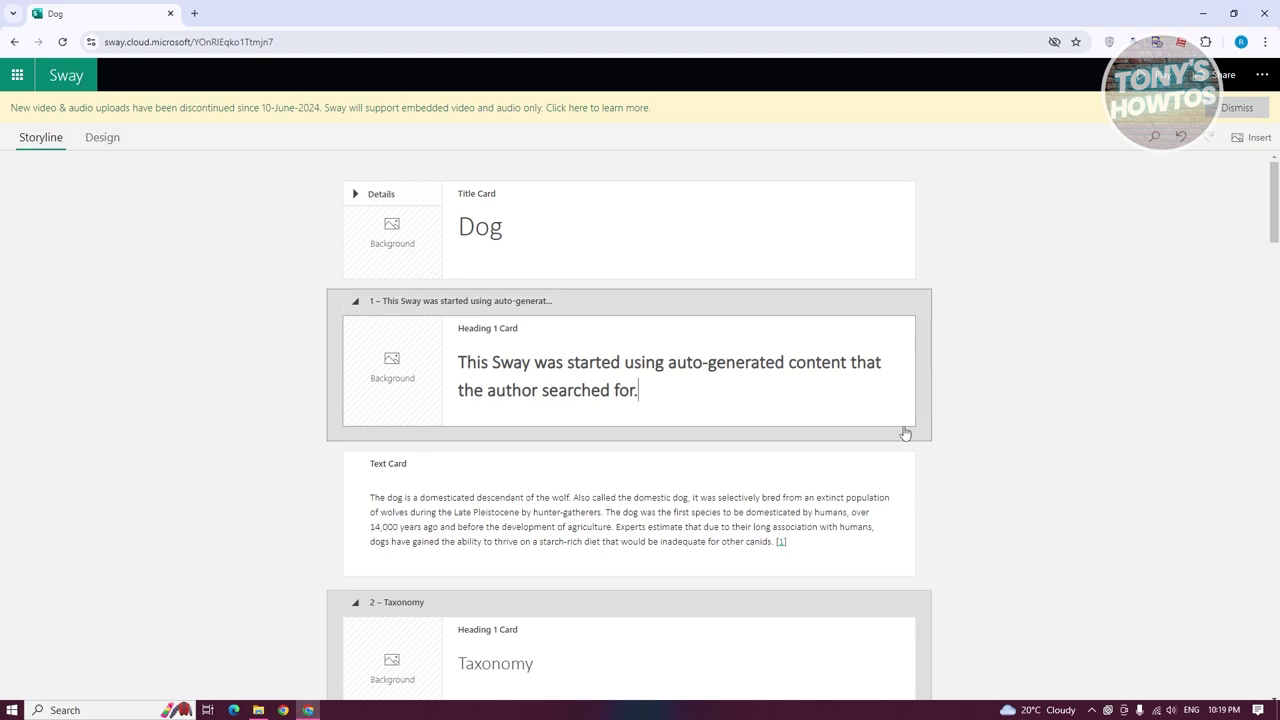
key("ctrl+z")
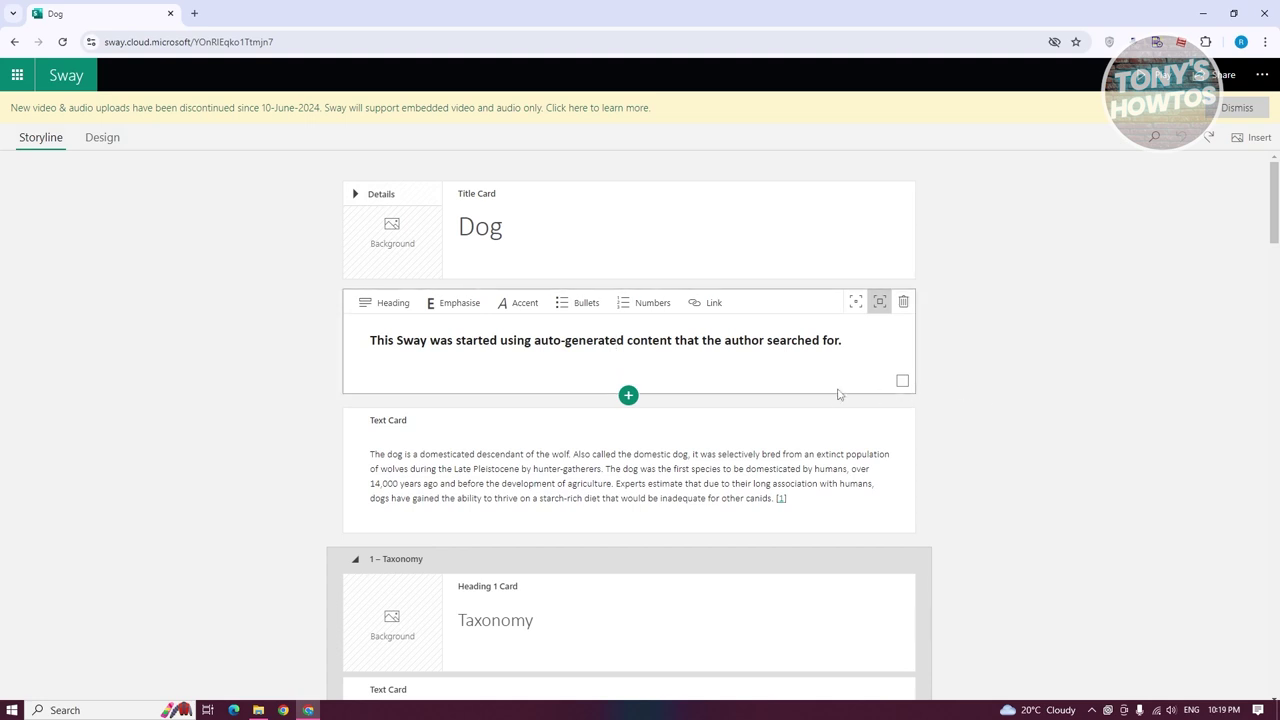
Toggle Emphasise on "auto-generated" in the first text card and undo the change
left_click(459, 305)
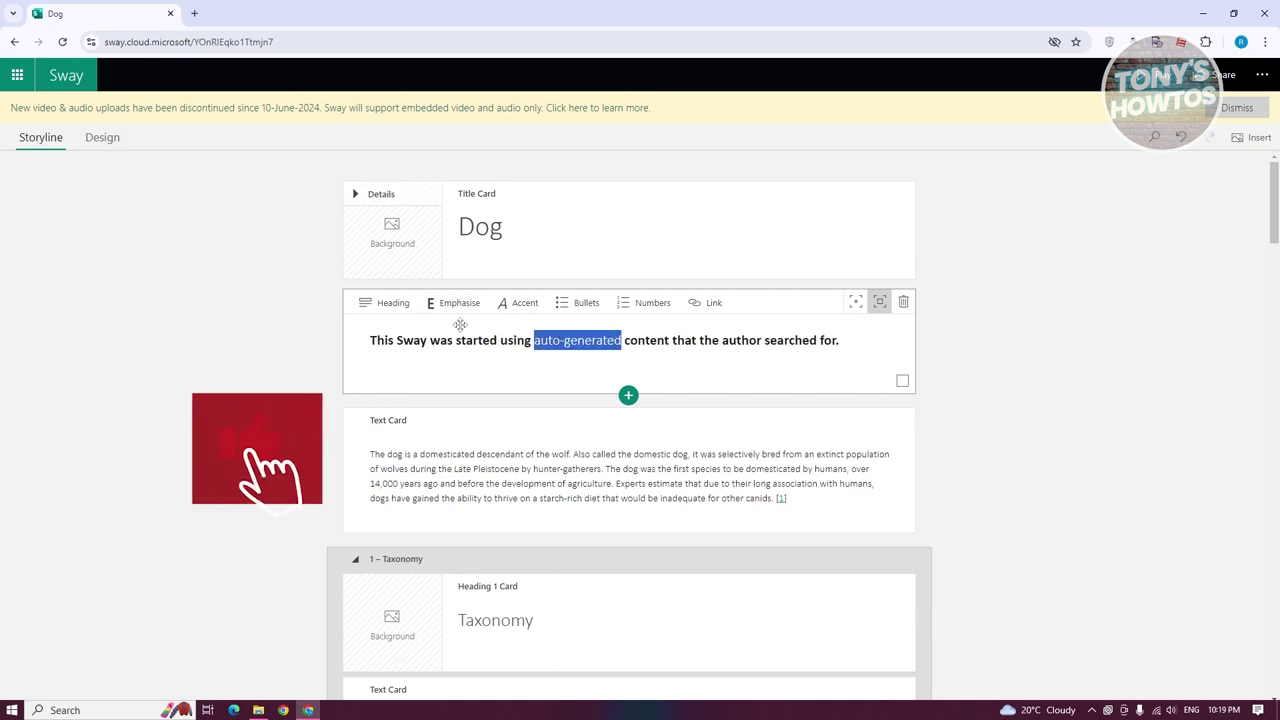
key("ctrl+z")
left_click_drag(842, 340, 239, 340)
left_click(239, 340)
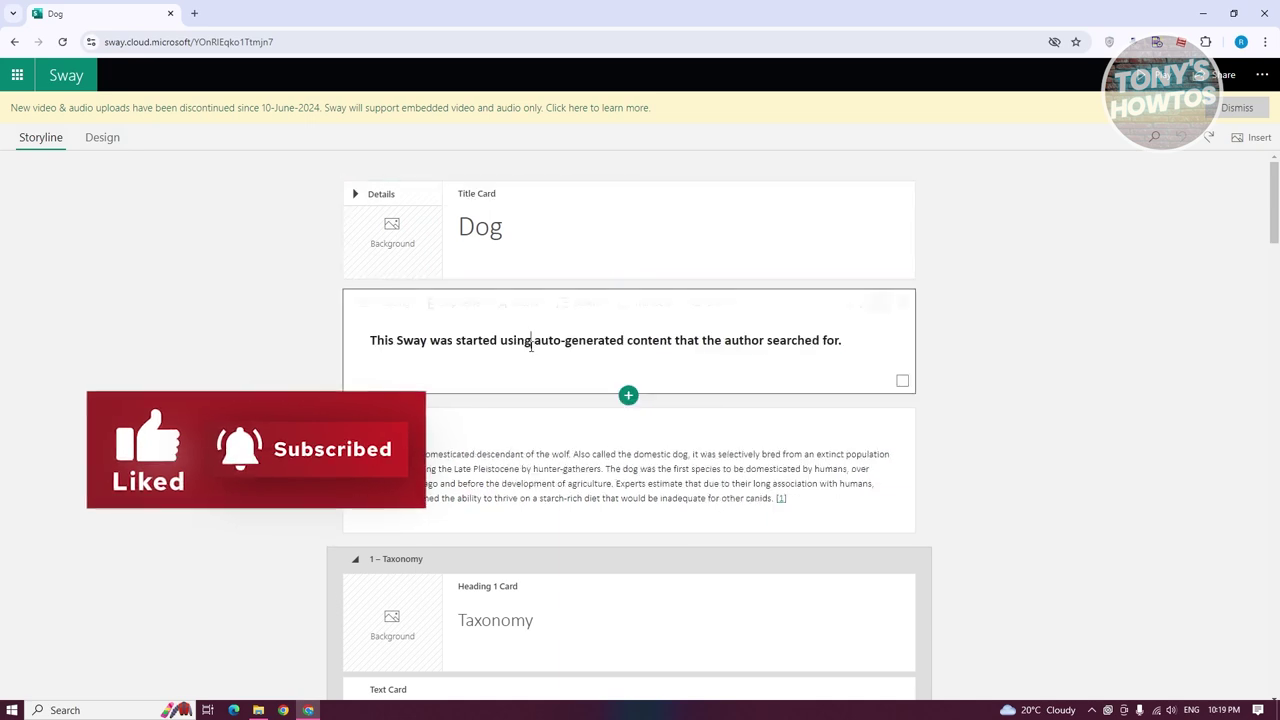
Remove the emphasis from the first text card's whole sentence and reapply it
left_click_drag(857, 355, 363, 340)
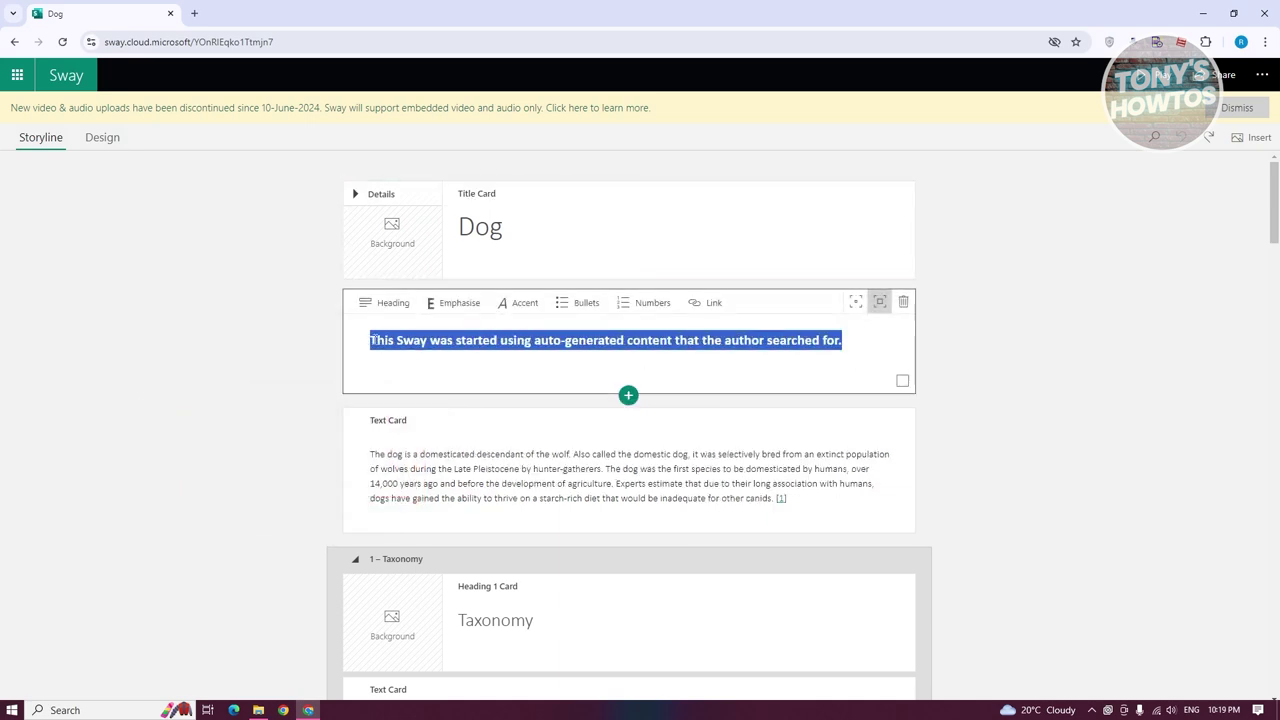
left_click(454, 303)
left_click(434, 347)
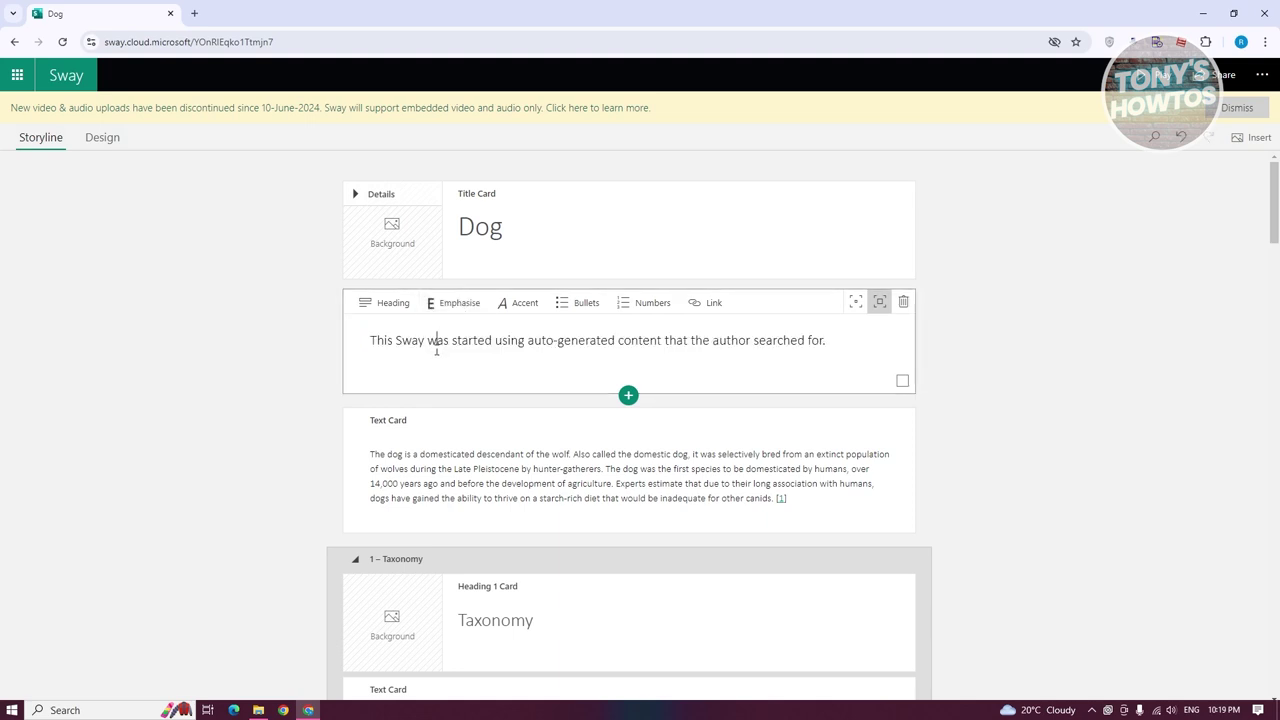
left_click_drag(838, 345, 354, 340)
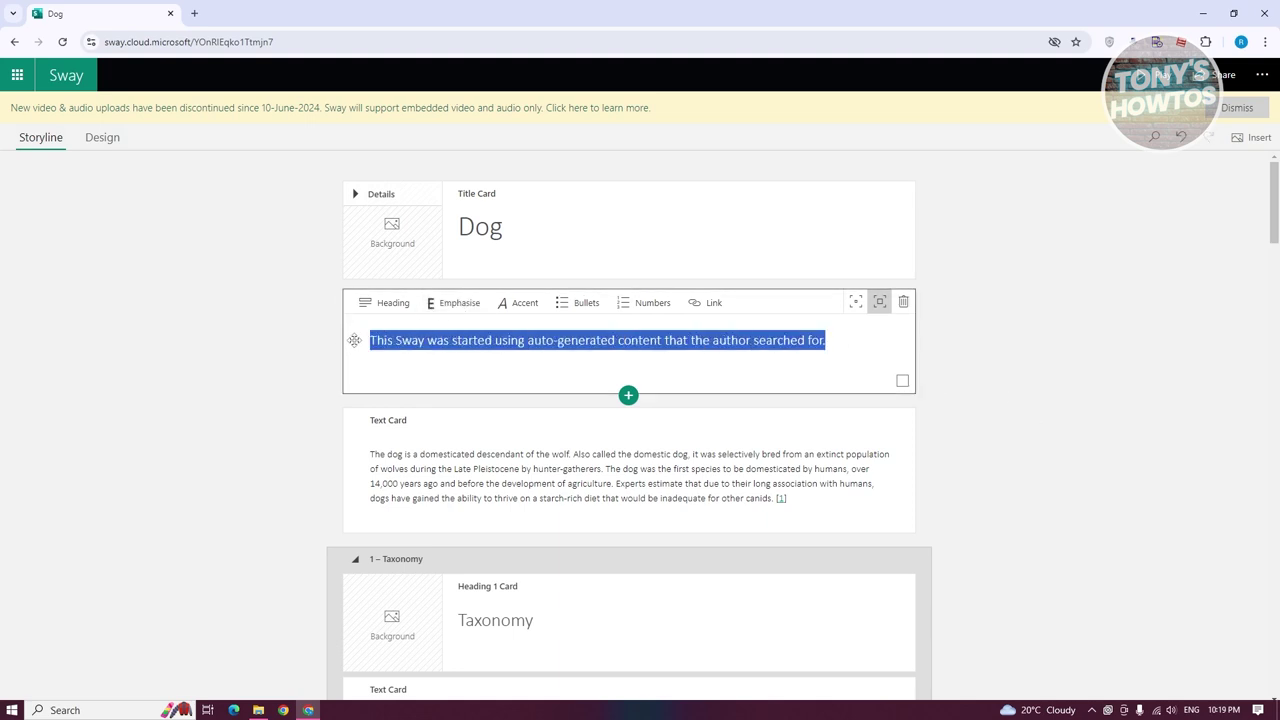
left_click(457, 304)
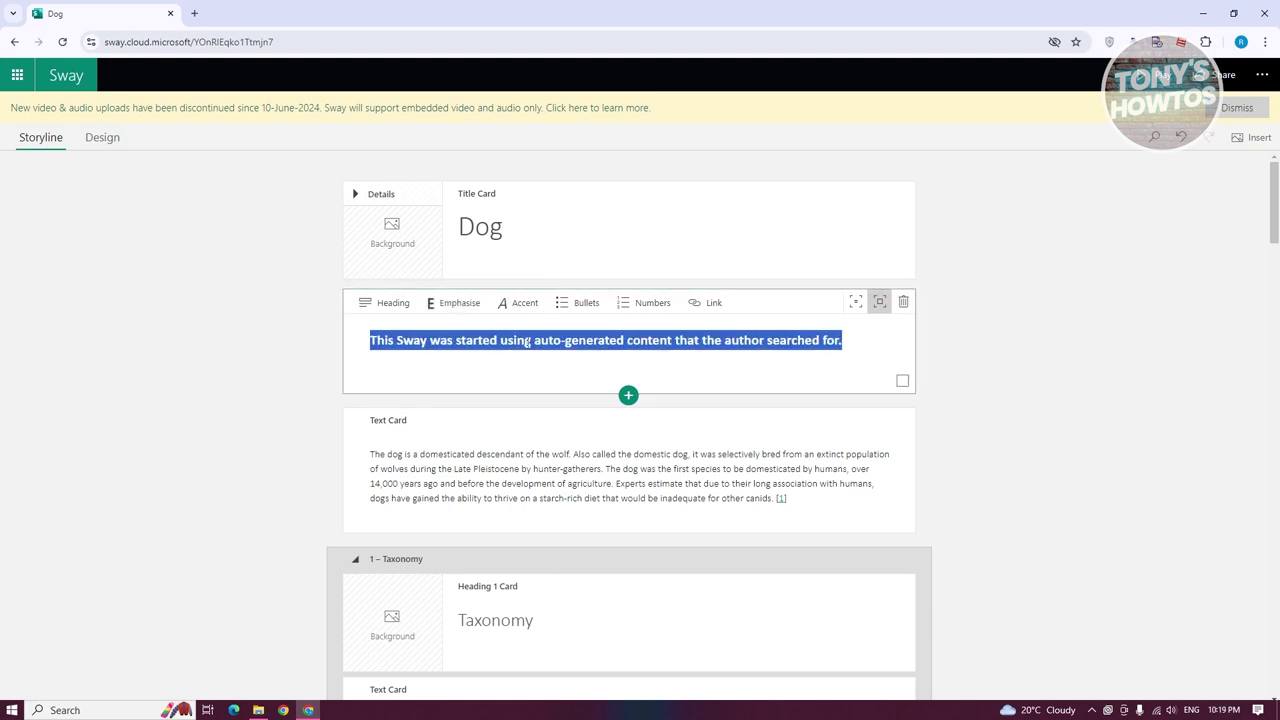
Apply Accent formatting to the word "using" in the first text card
left_click(527, 341)
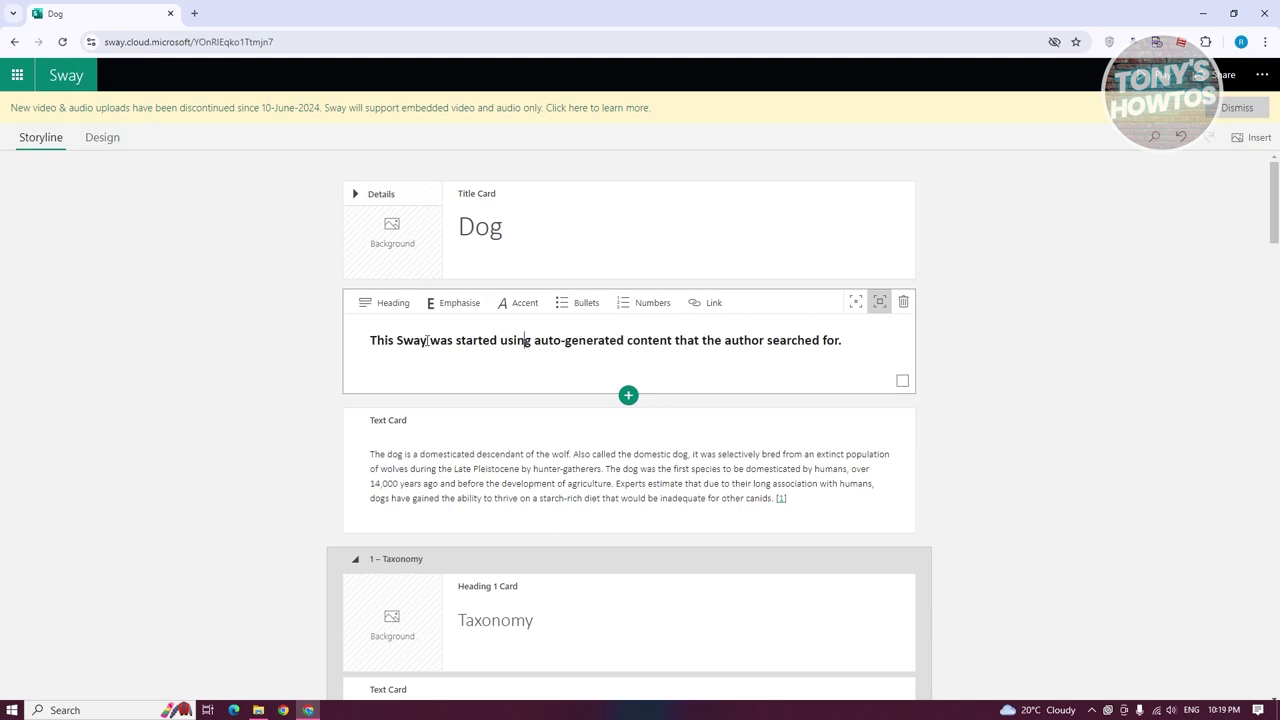
left_click(527, 303)
left_click(572, 362)
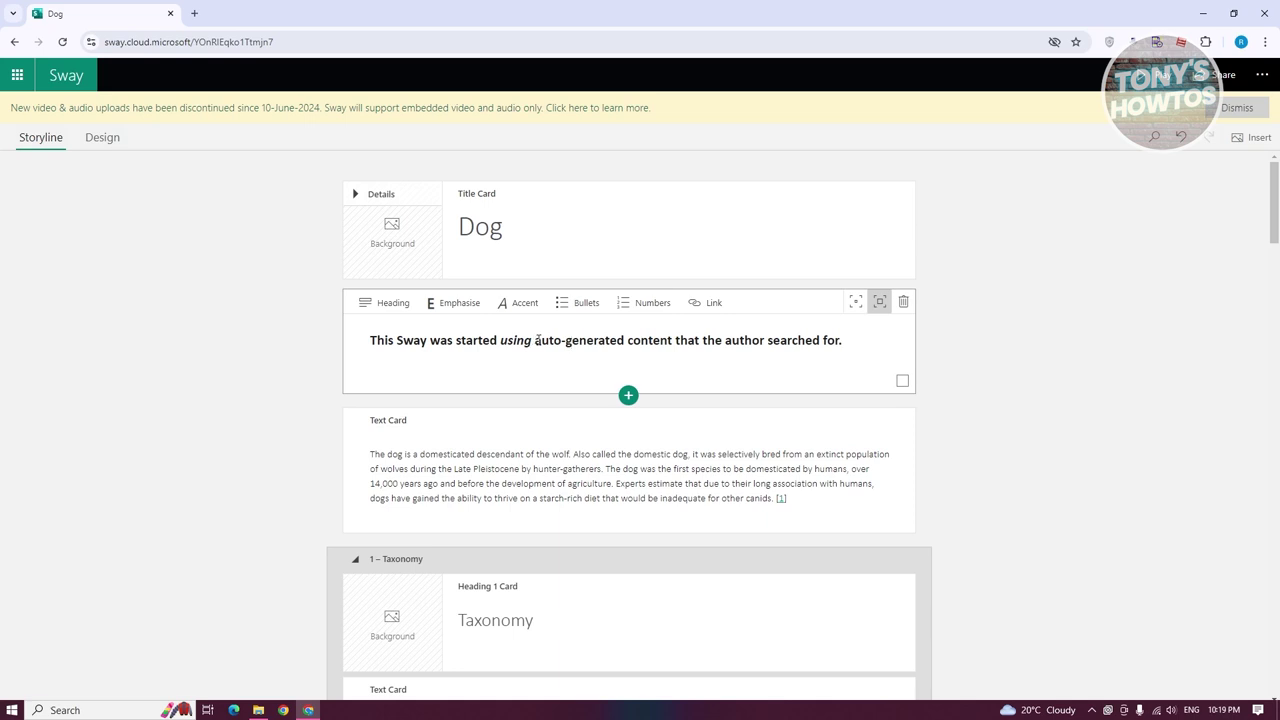
Undo the accent on "using" and apply Accent to "This Sway was started using auto-generated content" in the first text card
key("ctrl+z")
left_click_drag(656, 342, 428, 344)
left_click(419, 348)
left_click(366, 336)
left_click_drag(372, 340, 672, 323)
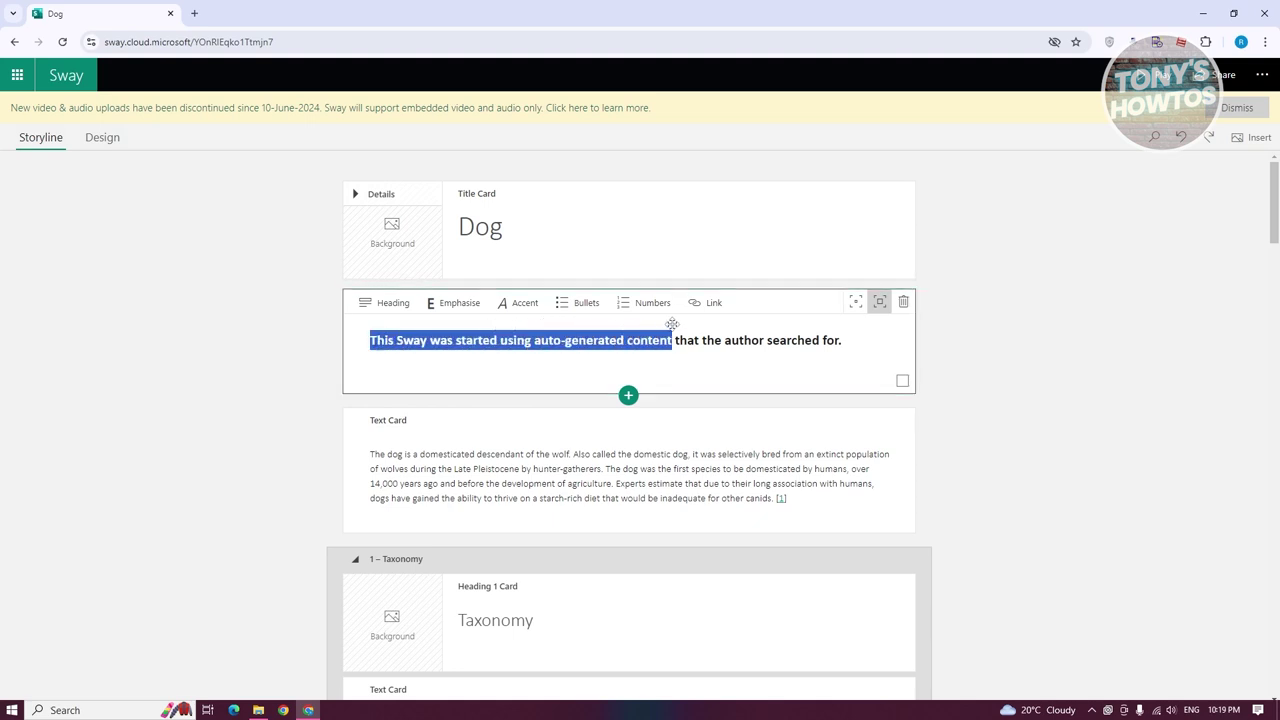
left_click(516, 302)
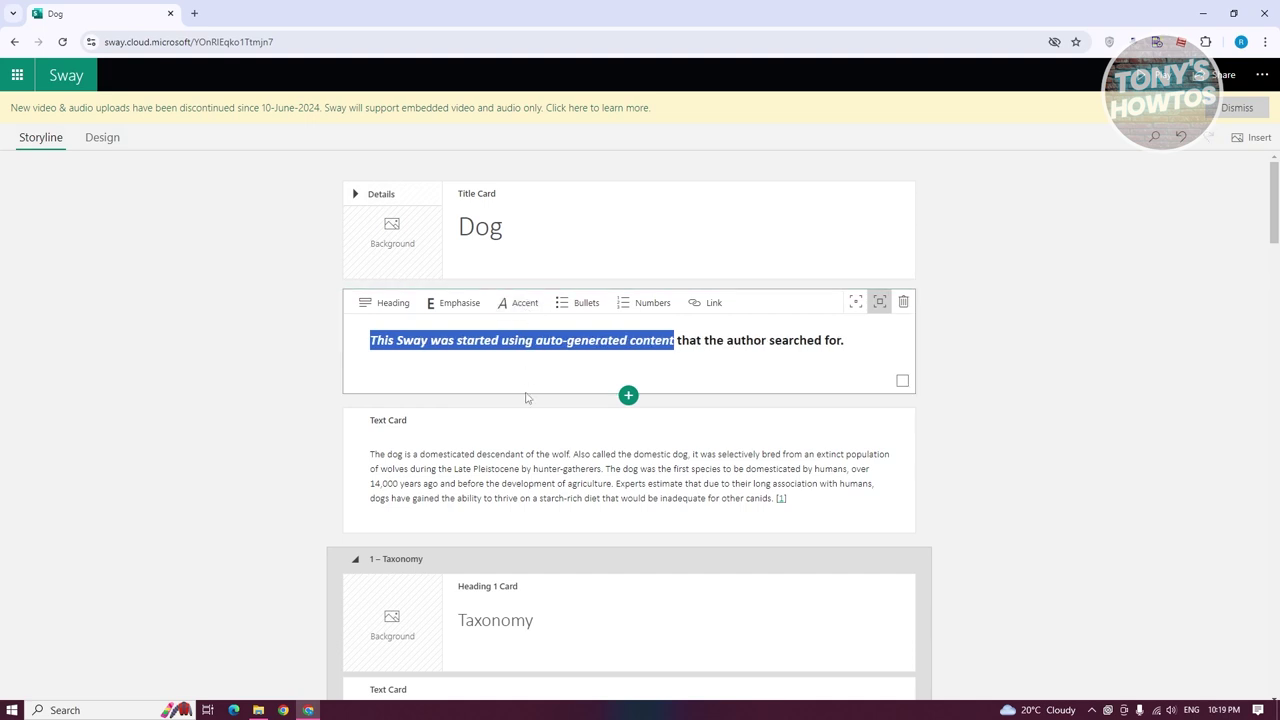
left_click(790, 345)
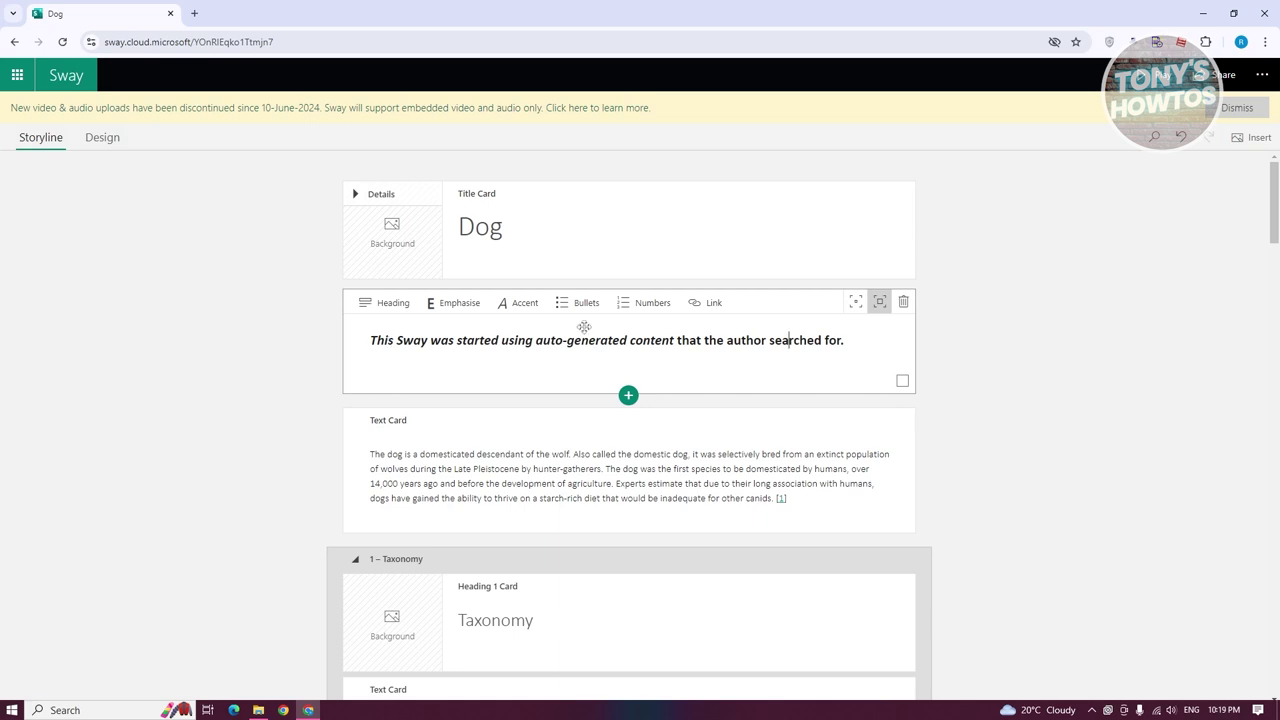
Add the bullet "THIS IS AN EXAMPLE" below the sentence in the first text card and start another bullet
left_click(876, 341)
key("Return")
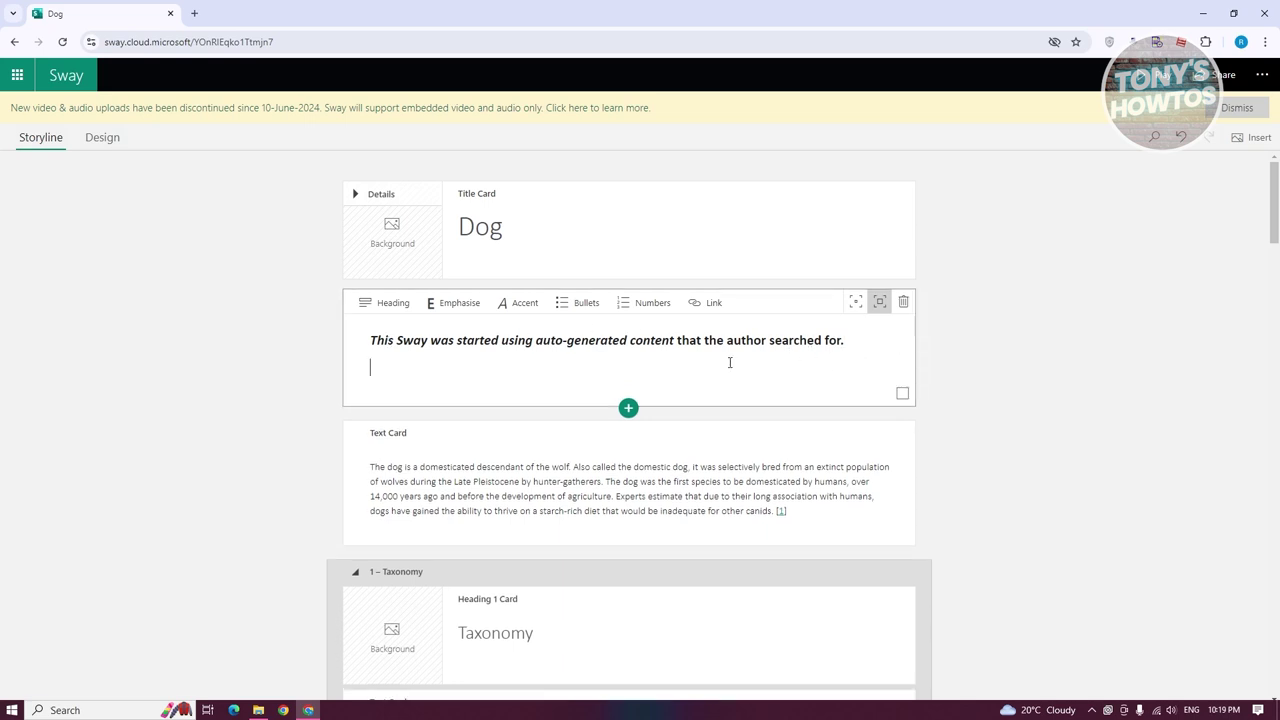
left_click(586, 302)
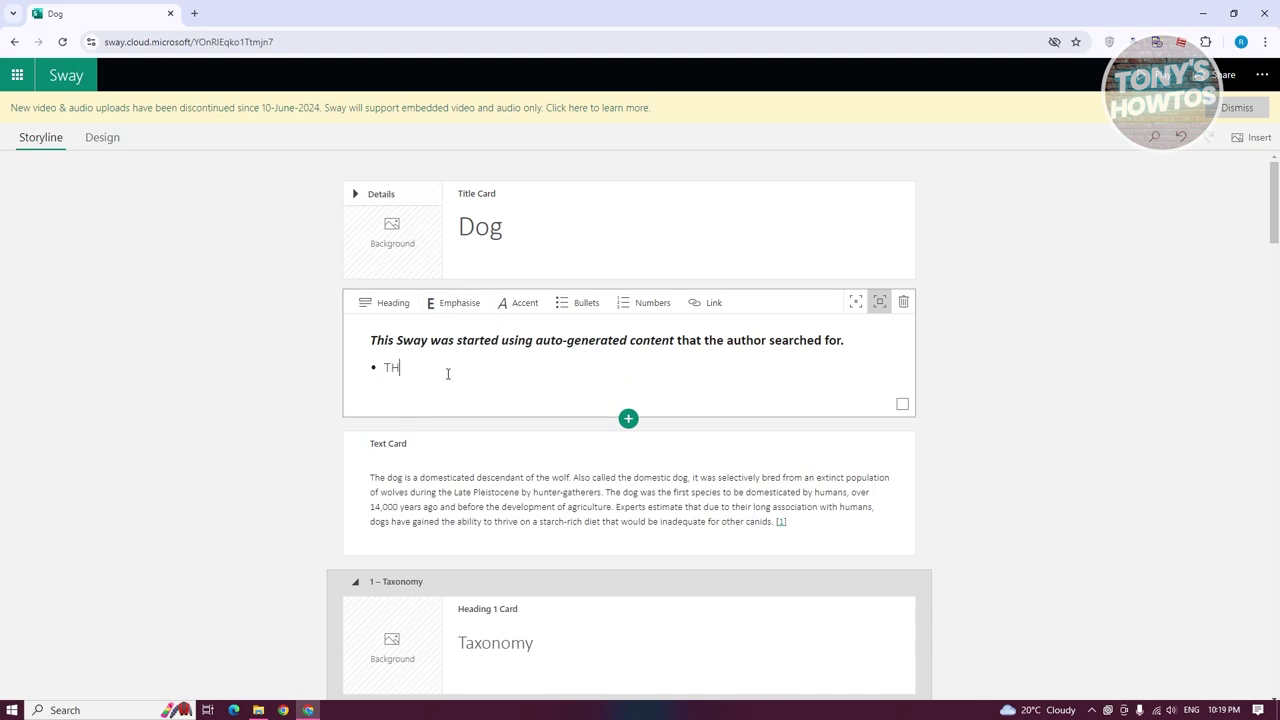
type("THIS IS AN ECAMPLE")
key("Return")
Insert a link on the second bullet with the display text "THIS IS A SAMPLE LINK" and the web link GOOGLE.COM
left_click(711, 316)
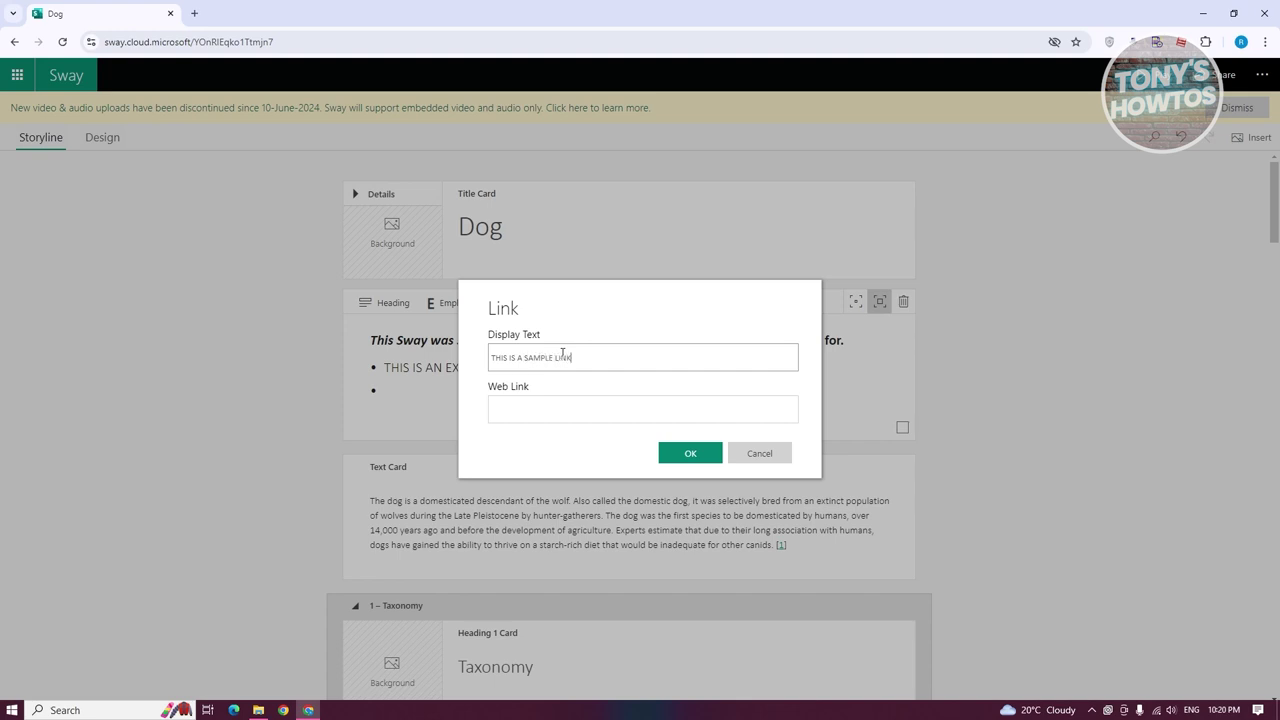
left_click(597, 408)
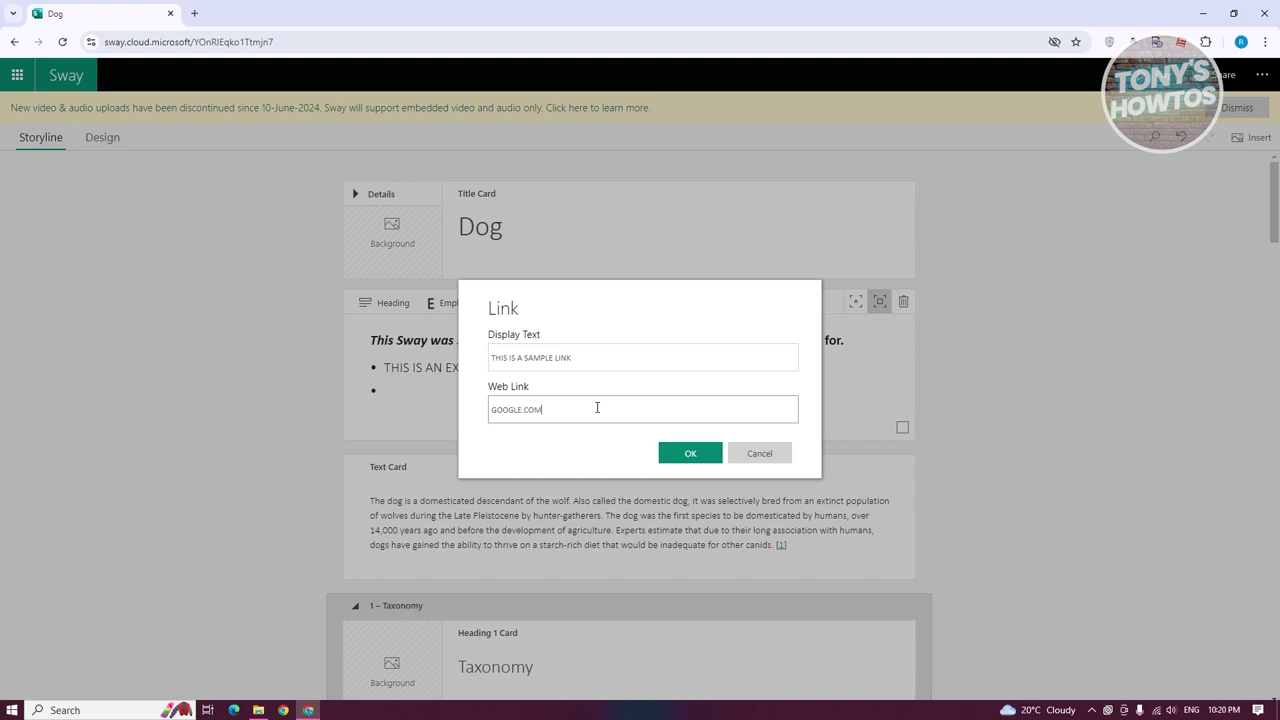
left_click(688, 453)
scroll(1003, 518, "down", 1)
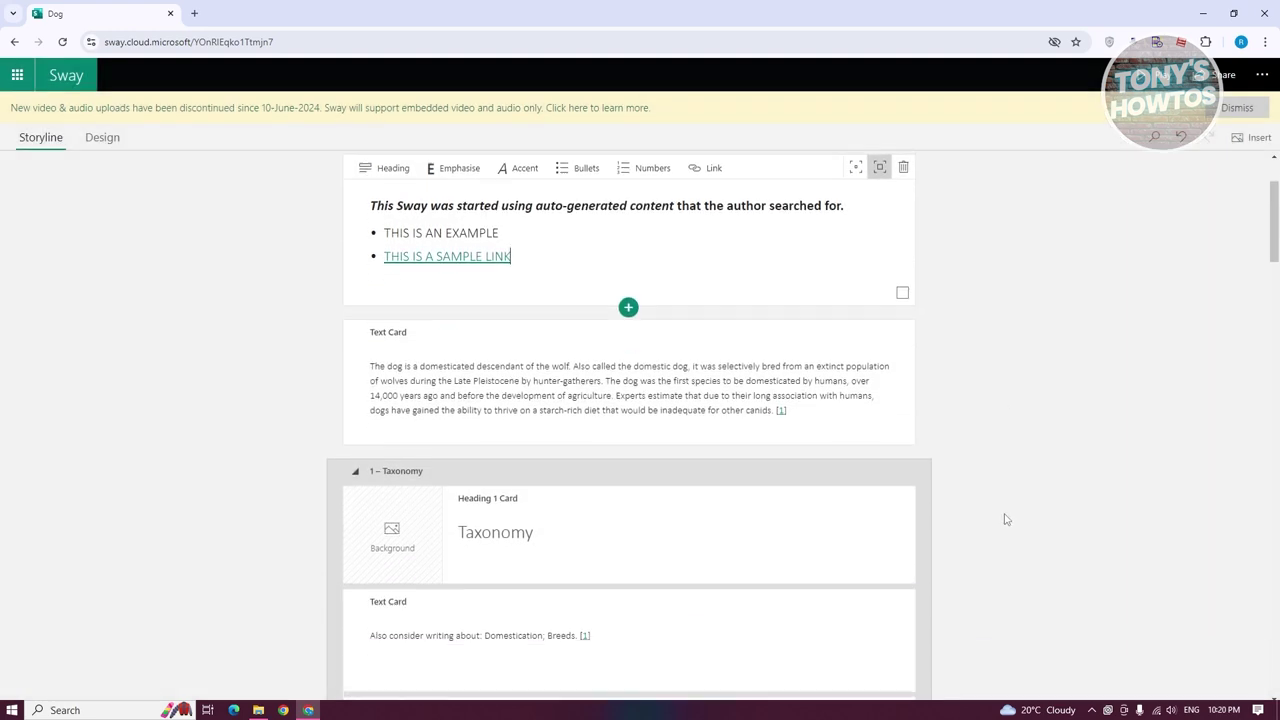
scroll(395, 483, "up", 1)
Raise the card emphasis of the second text card by one level and set it back to Subtle
left_click(492, 438)
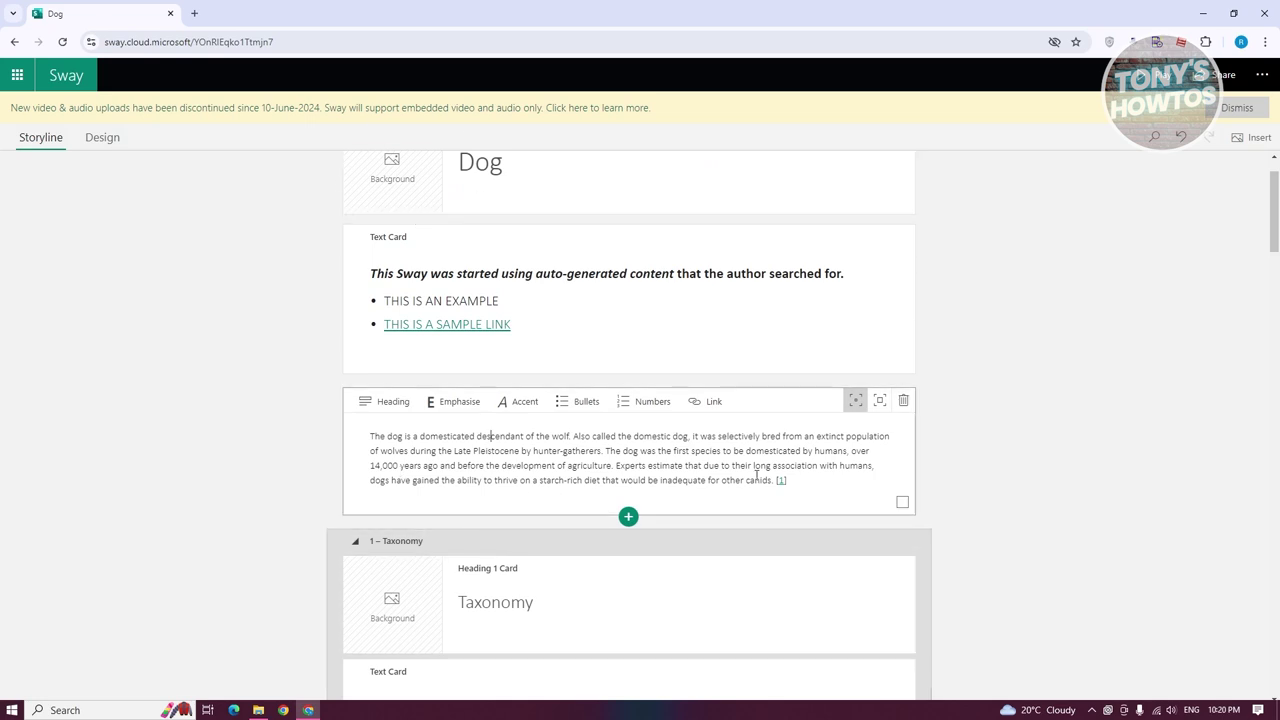
left_click_drag(840, 481, 338, 437)
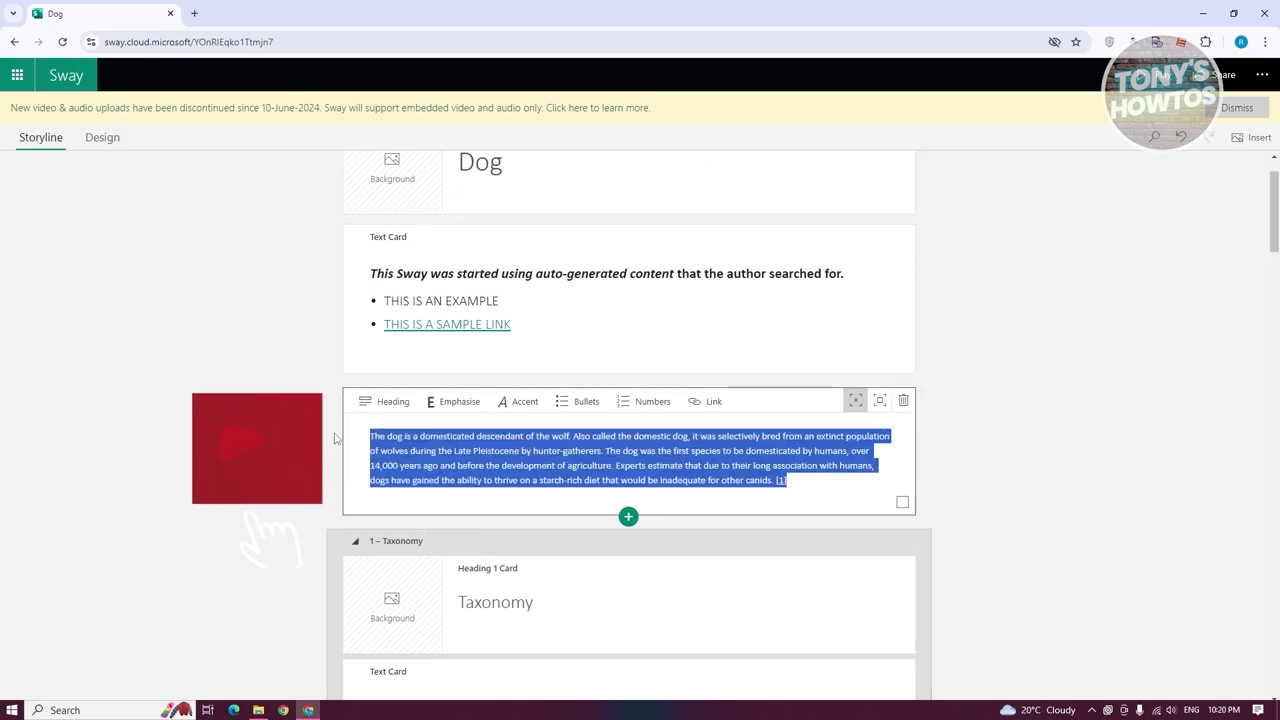
left_click(620, 345)
left_click(708, 480)
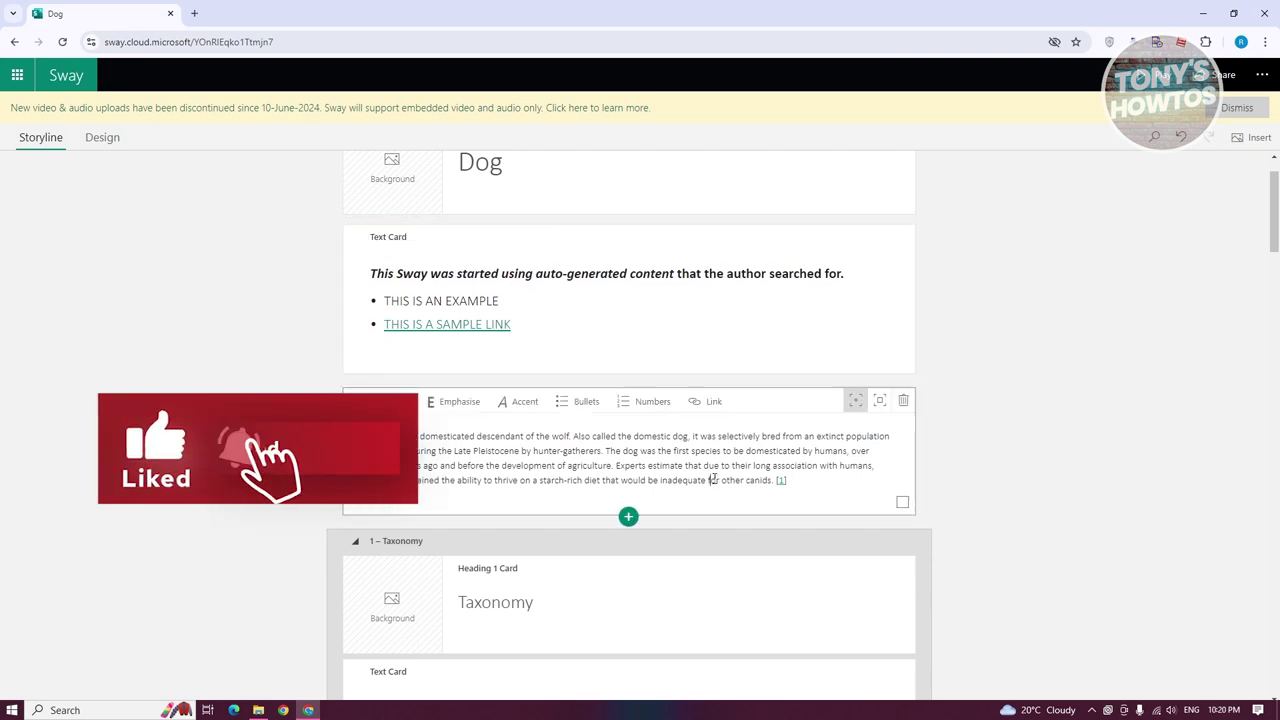
left_click(880, 401)
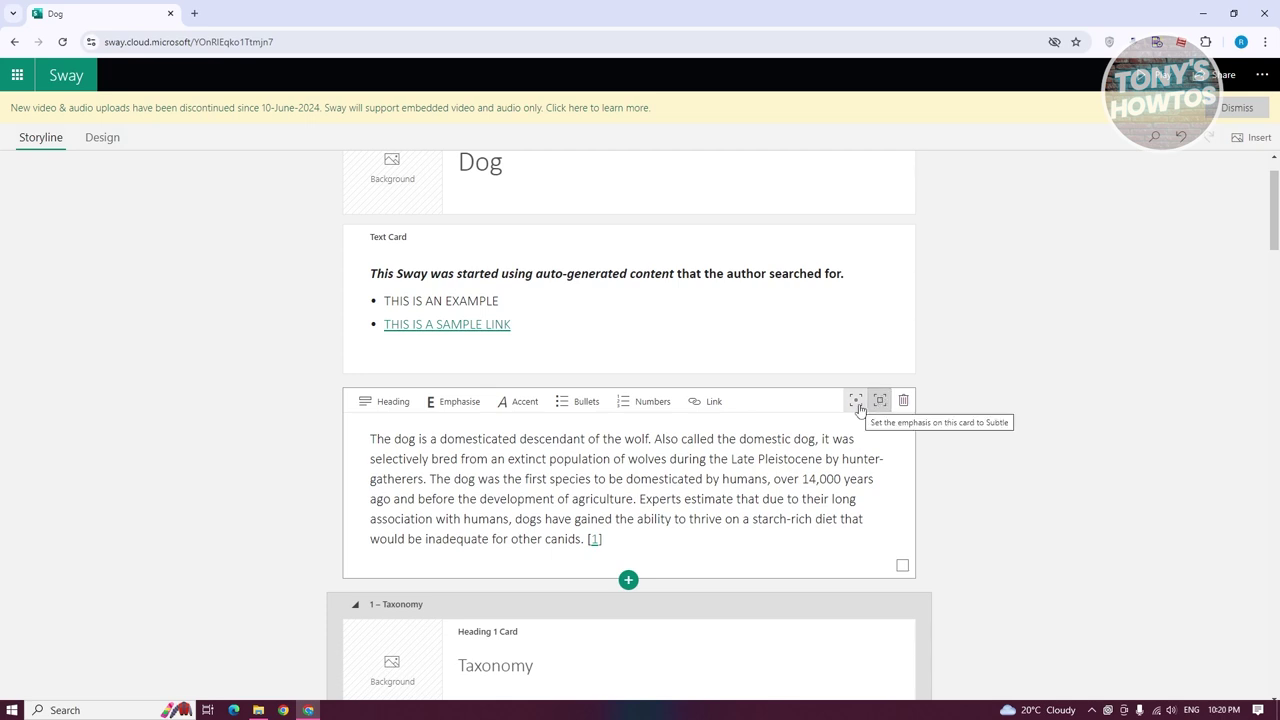
left_click(857, 403)
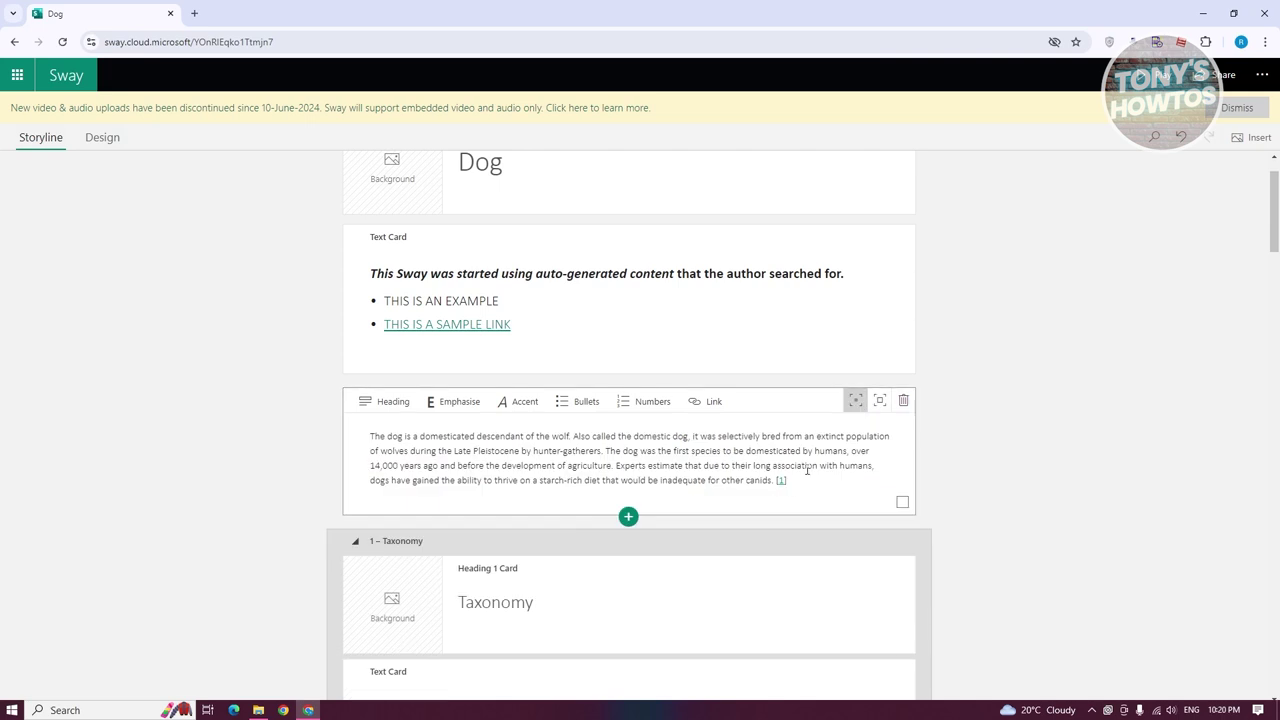
Delete the second text card and undo the deletion
left_click(904, 410)
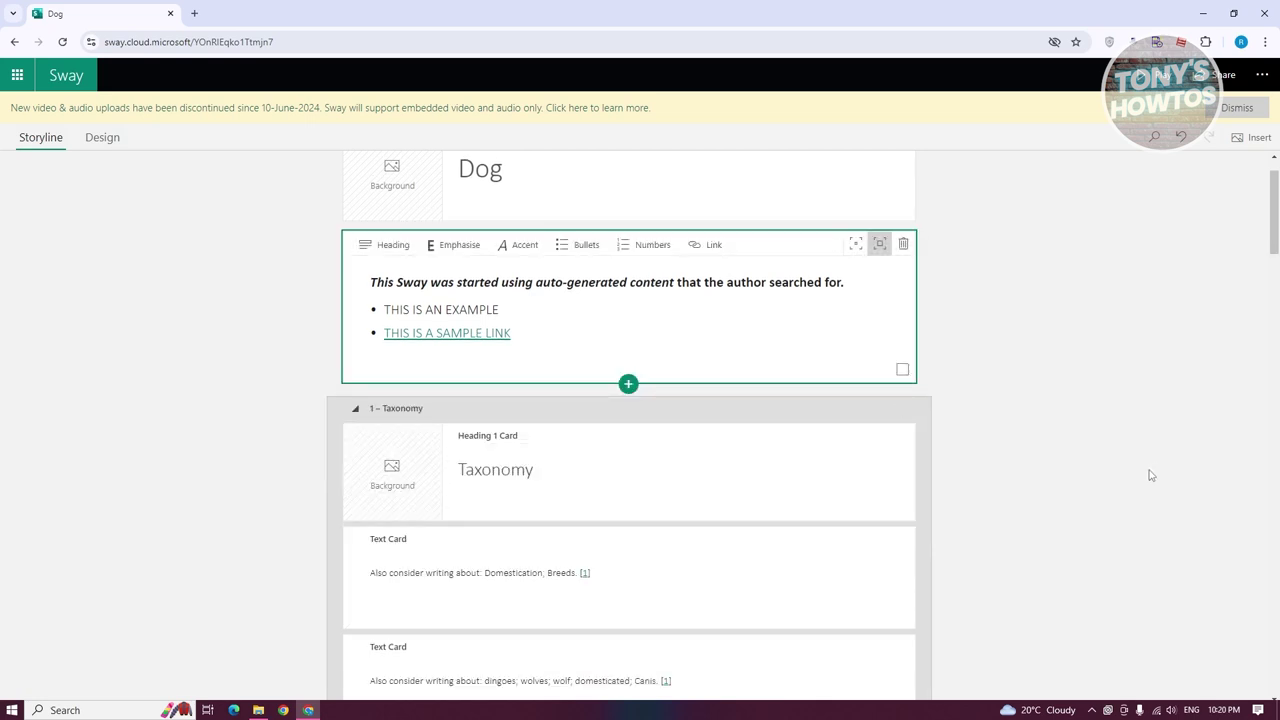
key("ctrl+z")
Examine the Taxonomy section, including its heading card and two text cards
scroll(1103, 471, "down", 4)
scroll(466, 340, "up", 1)
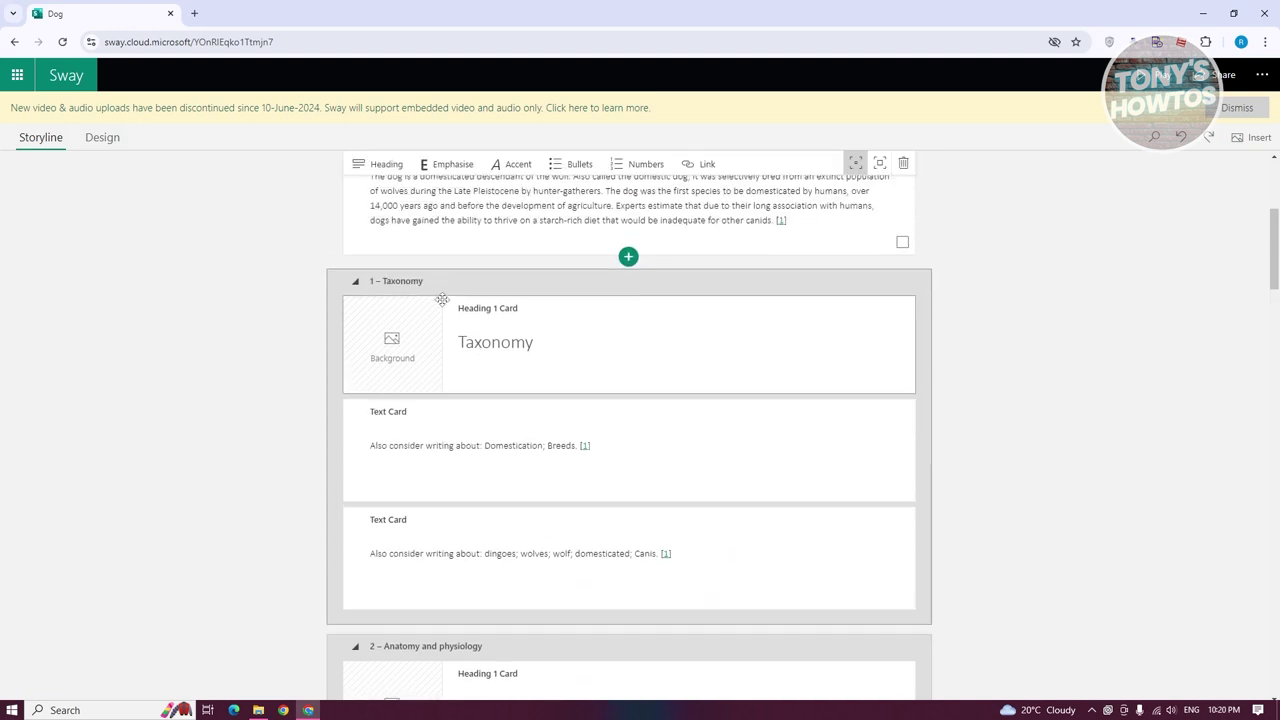
left_click(482, 282)
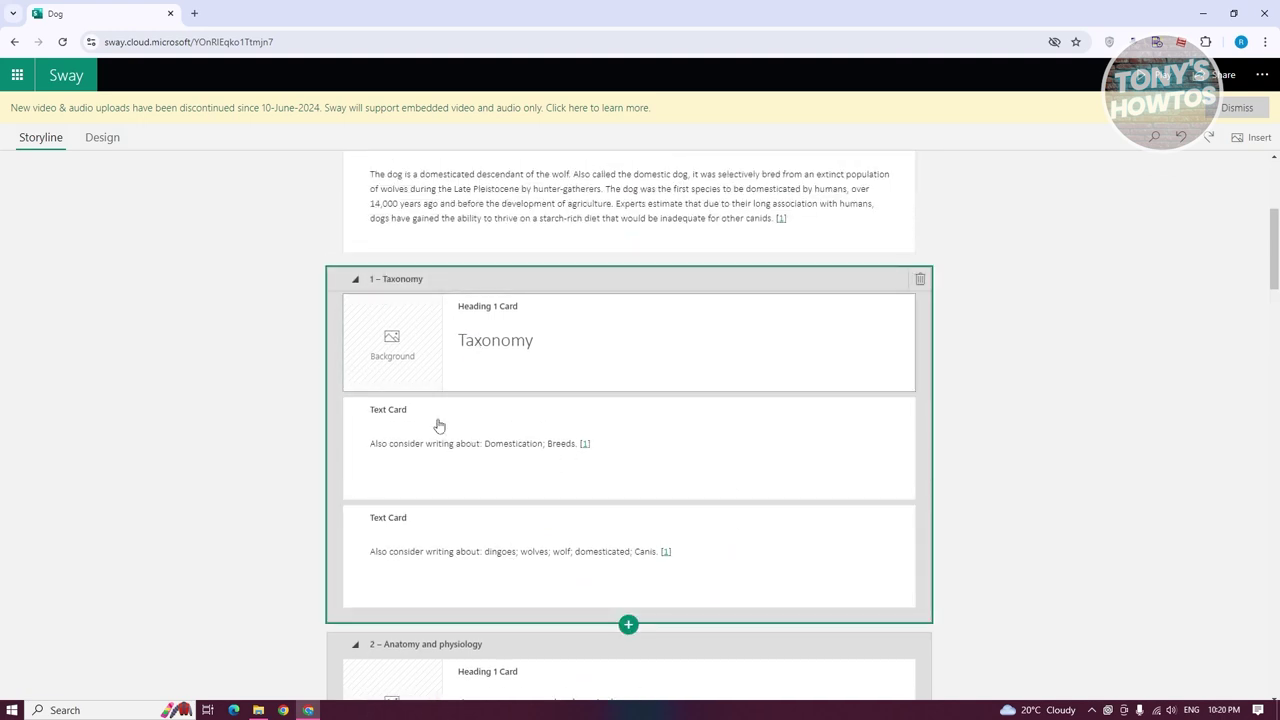
left_click(1077, 570)
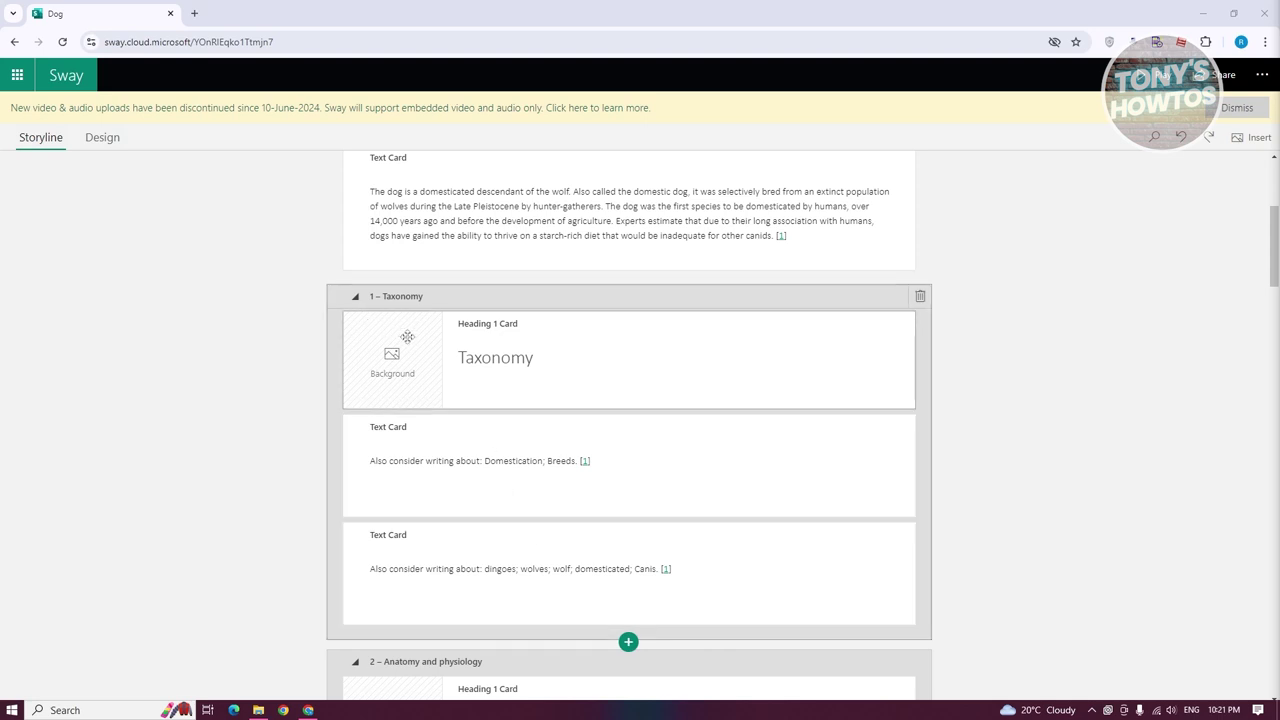
left_click(686, 354)
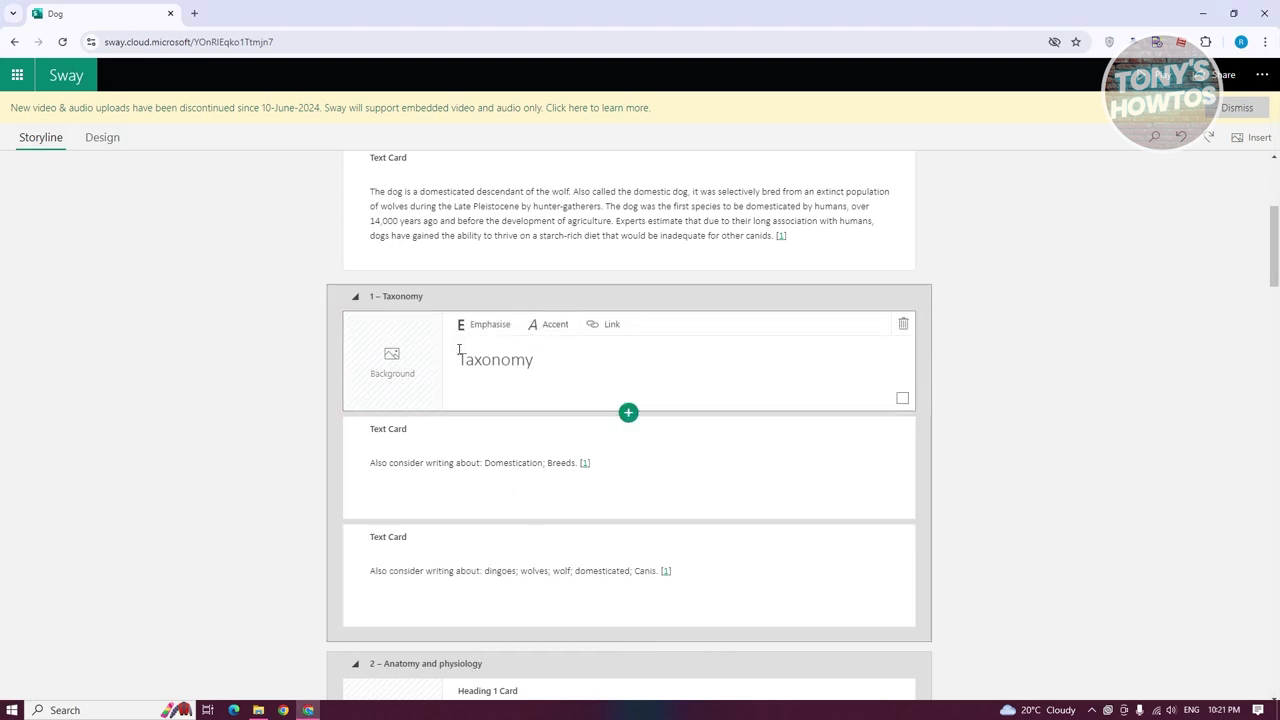
left_click(400, 461)
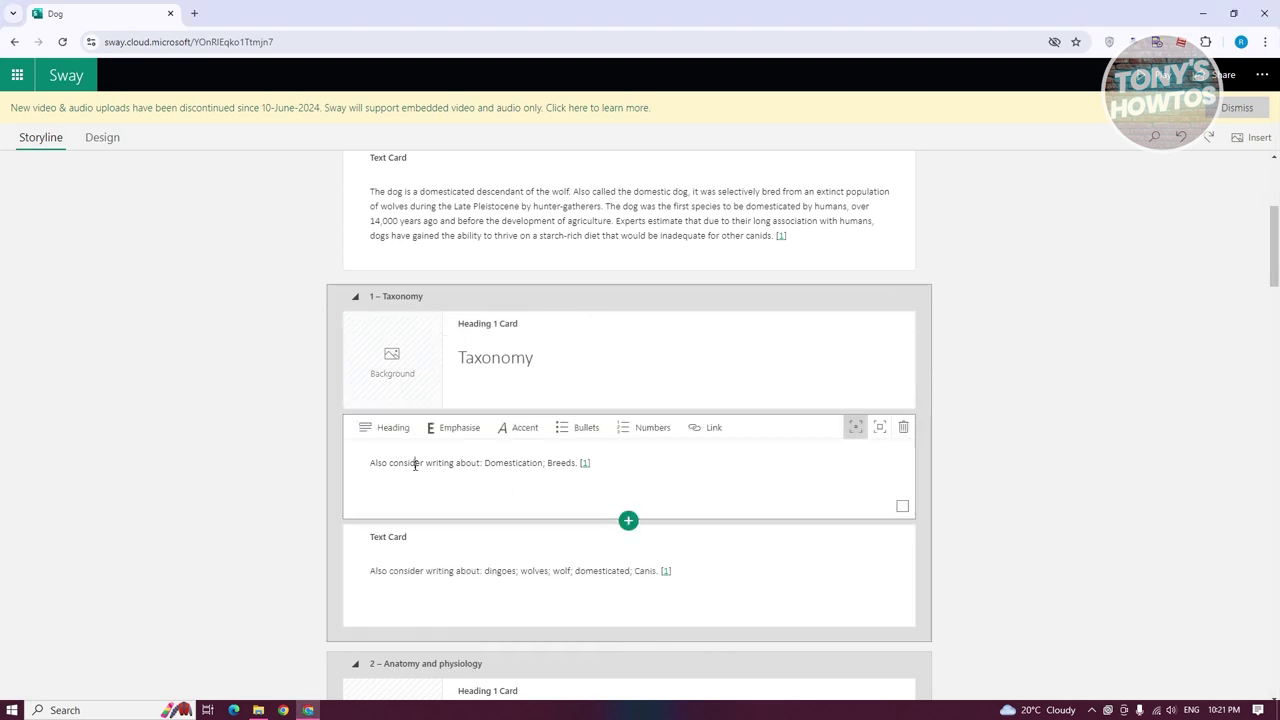
left_click(447, 574)
left_click(575, 342)
left_click(541, 360)
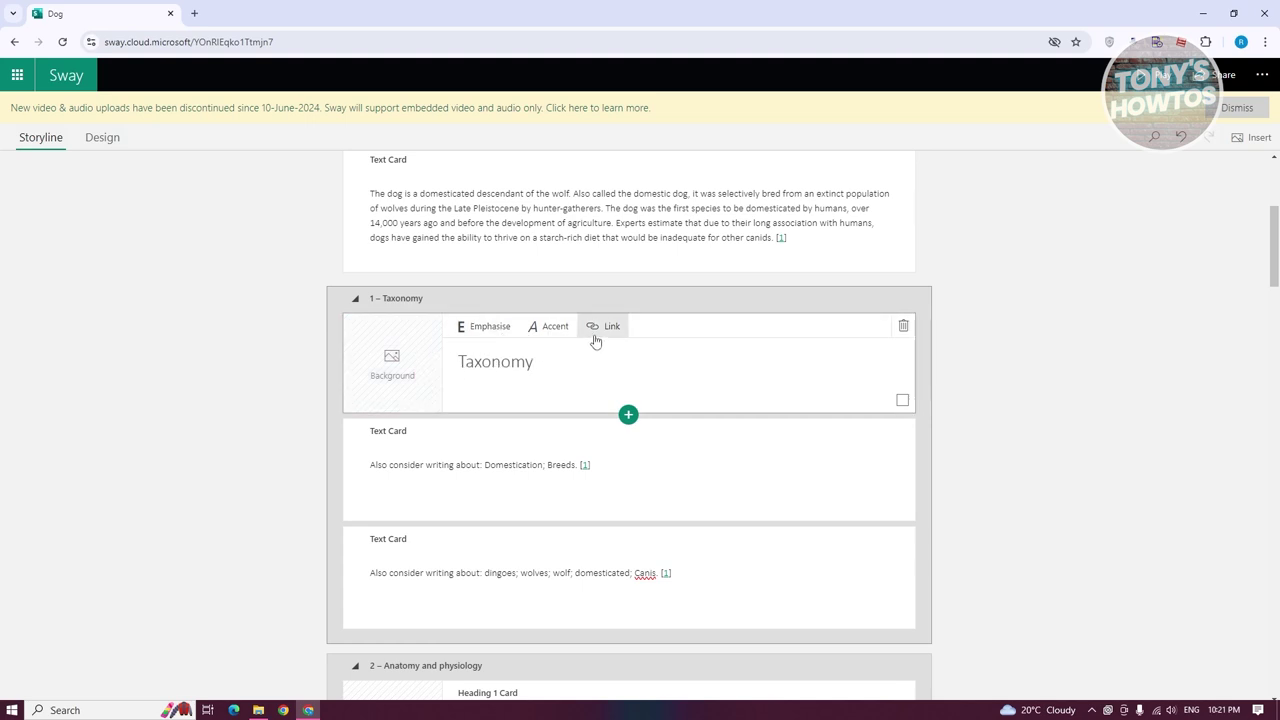
Set the reddish wolf head image from the suggested "wolf" search as the background of the Taxonomy heading card
left_click(403, 362)
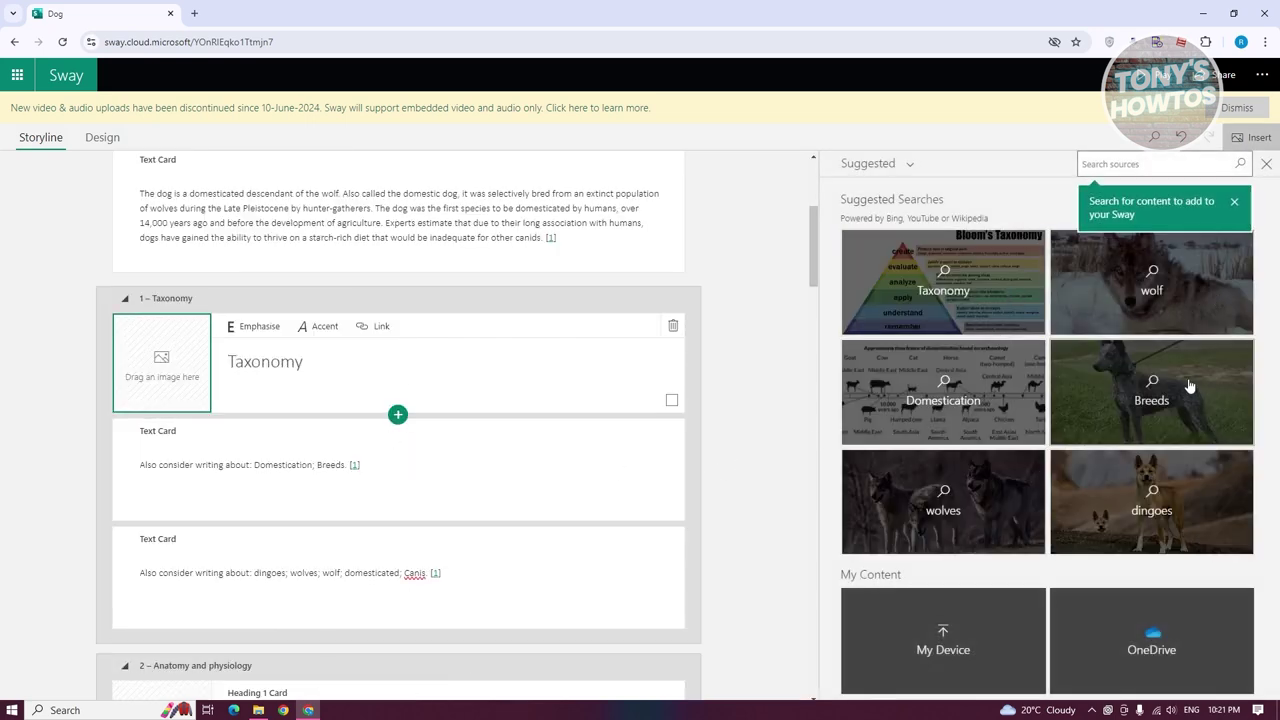
left_click(1213, 313)
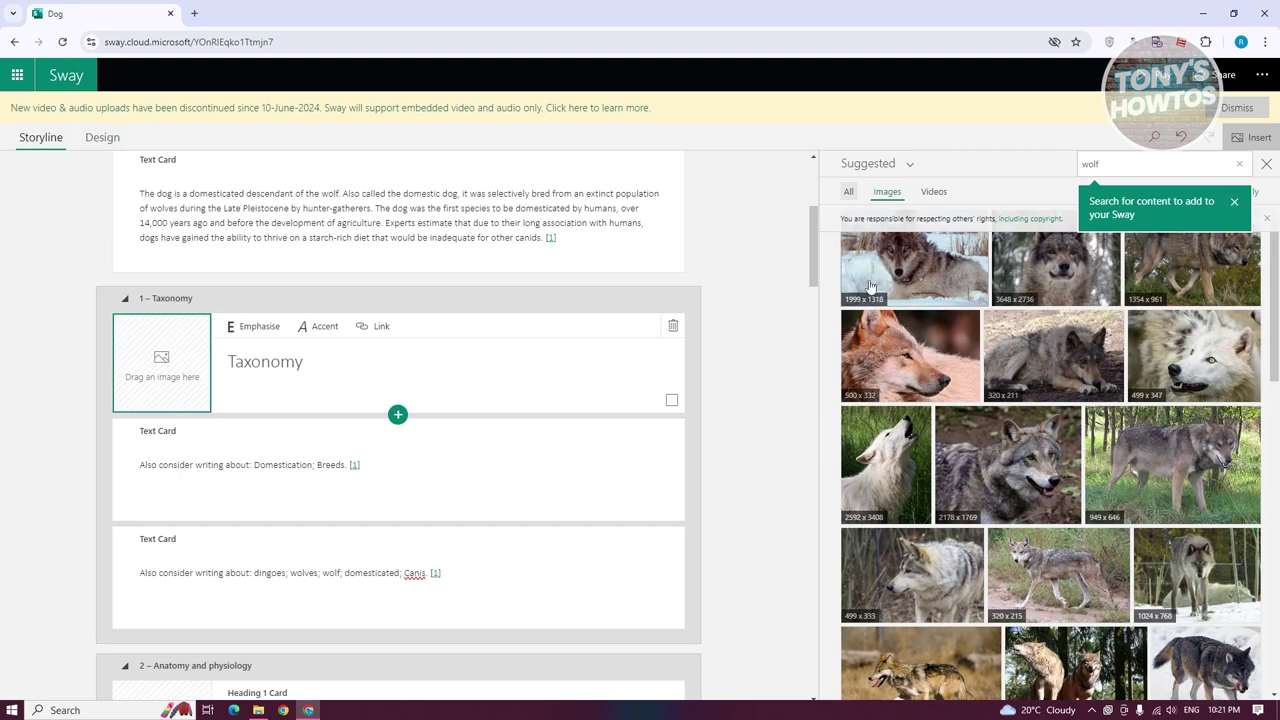
left_click(910, 358)
left_click(1195, 164)
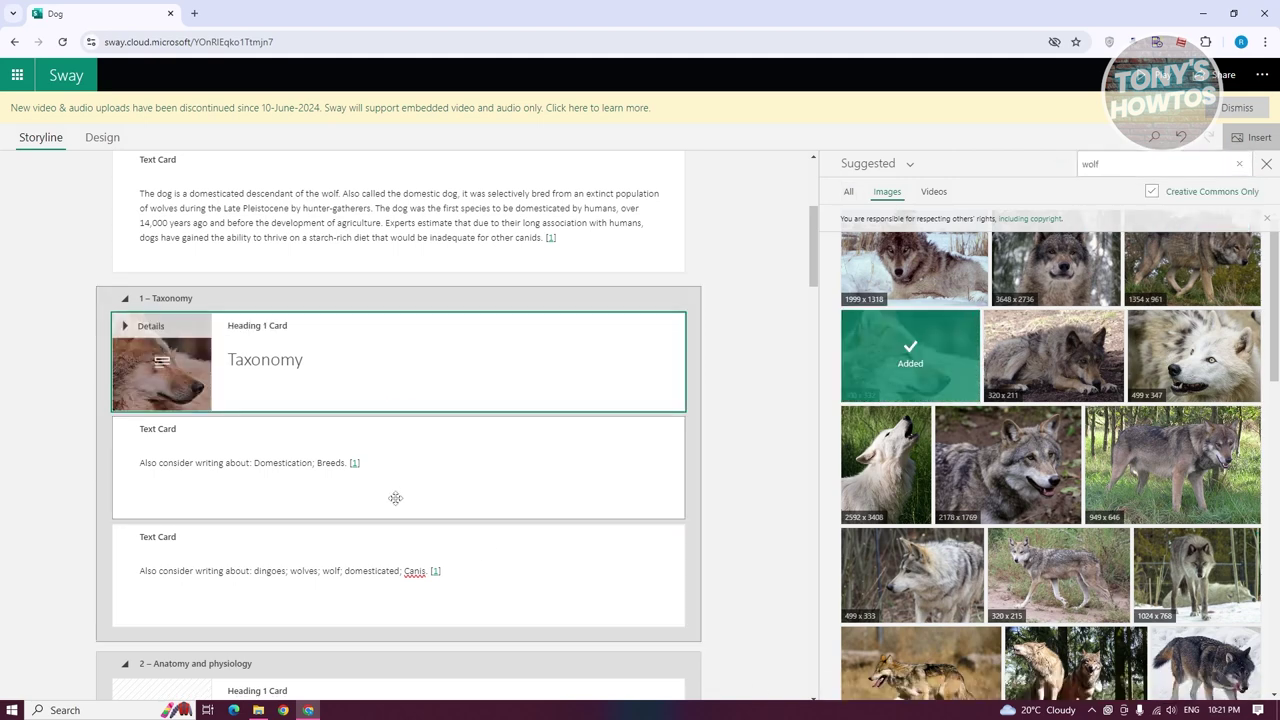
left_click(1266, 163)
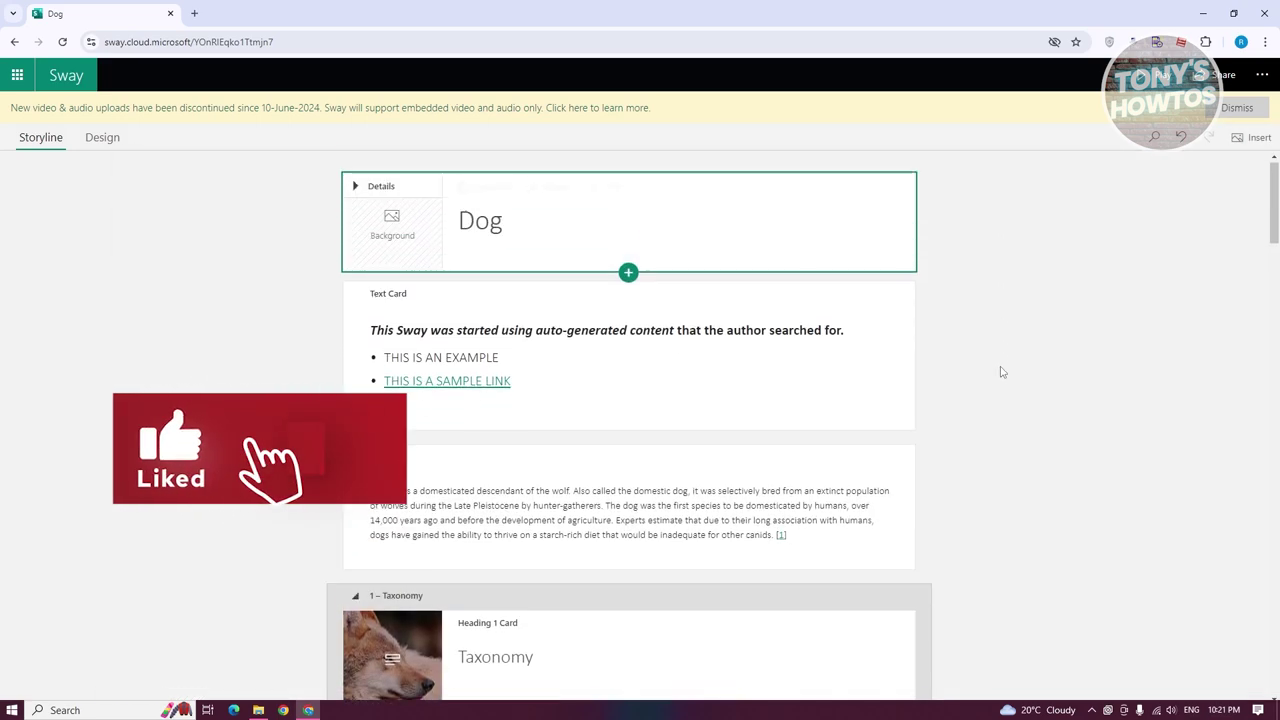
Review the Text, Media and Group content types available for insertion after the last text card in the Taxonomy section
scroll(761, 437, "down", 4)
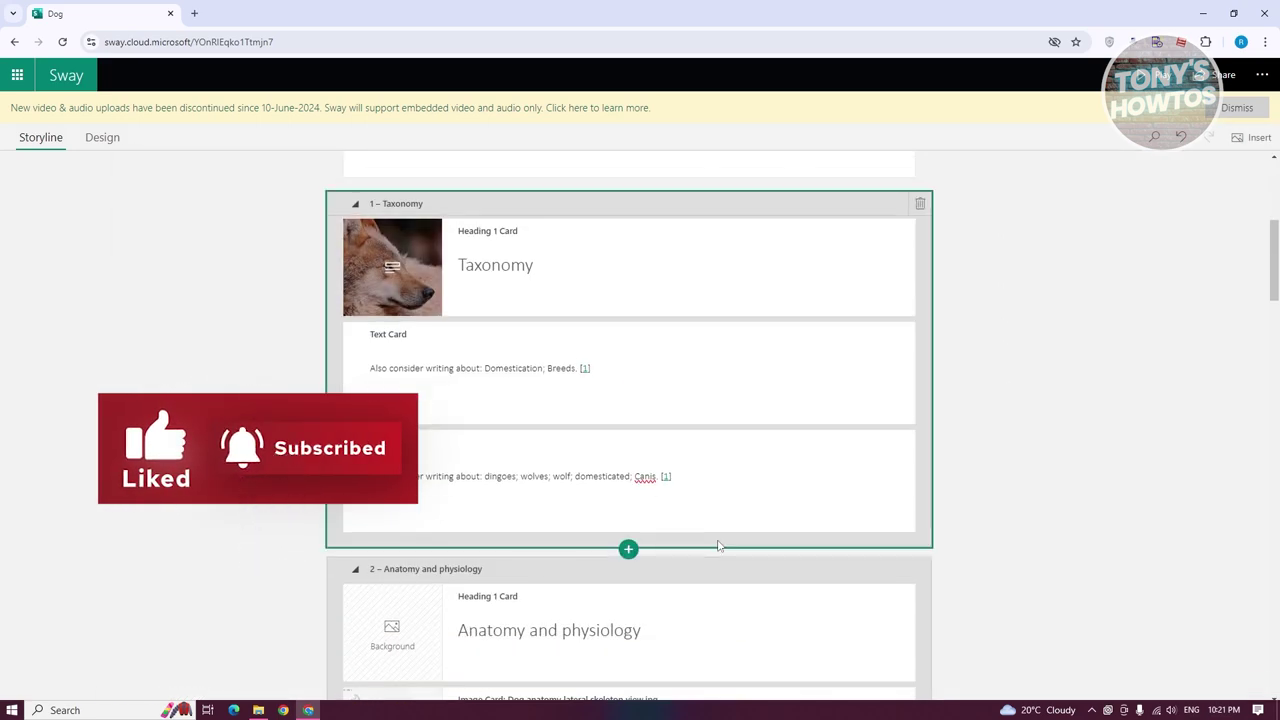
scroll(757, 414, "down", 1)
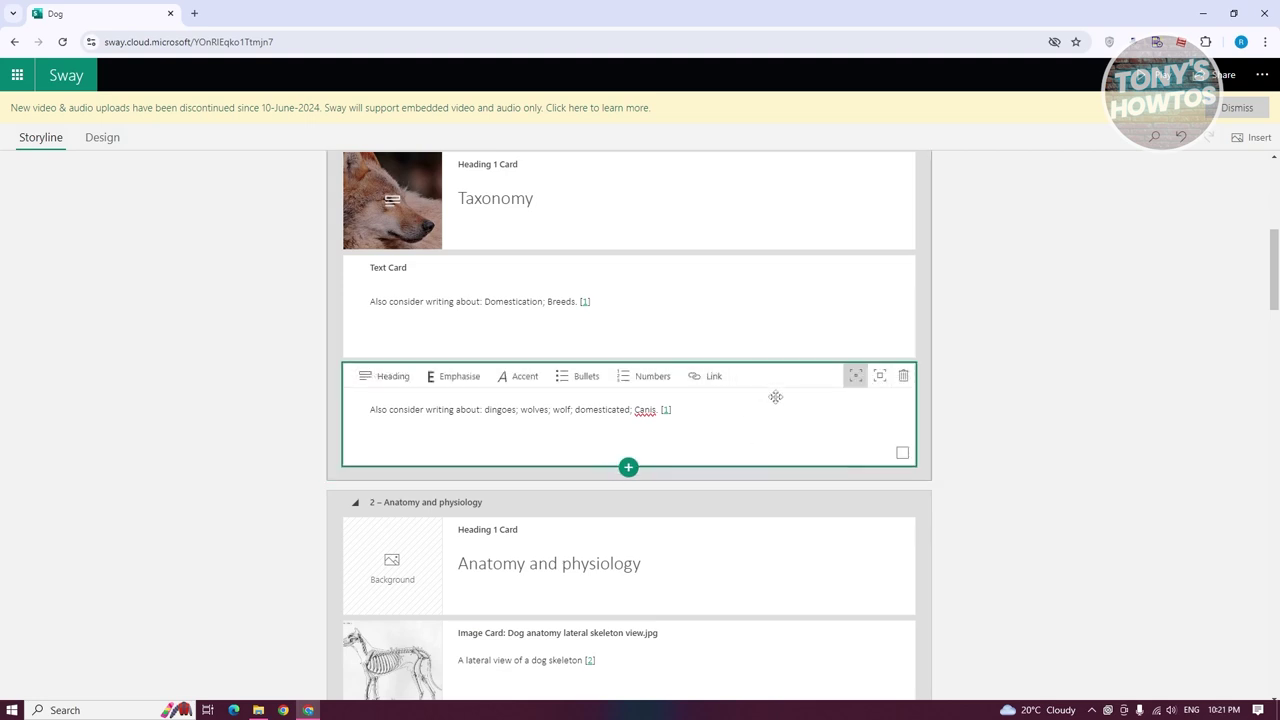
left_click(628, 467)
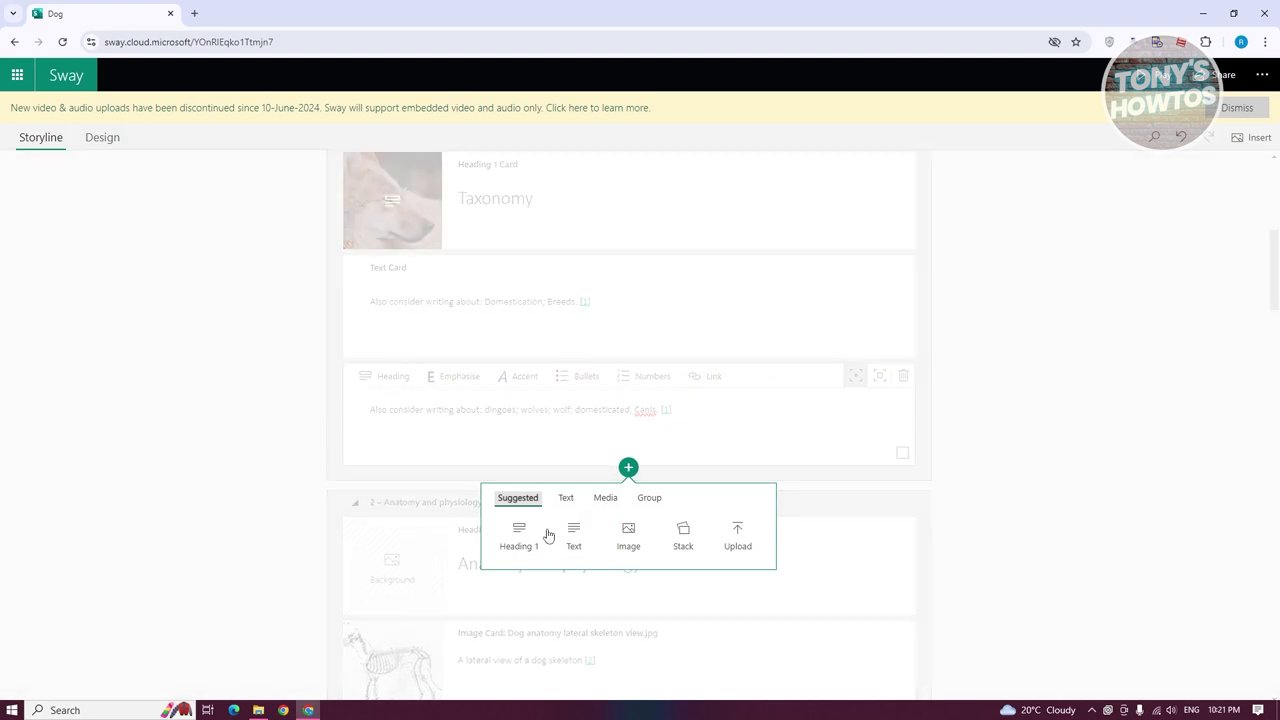
left_click(568, 500)
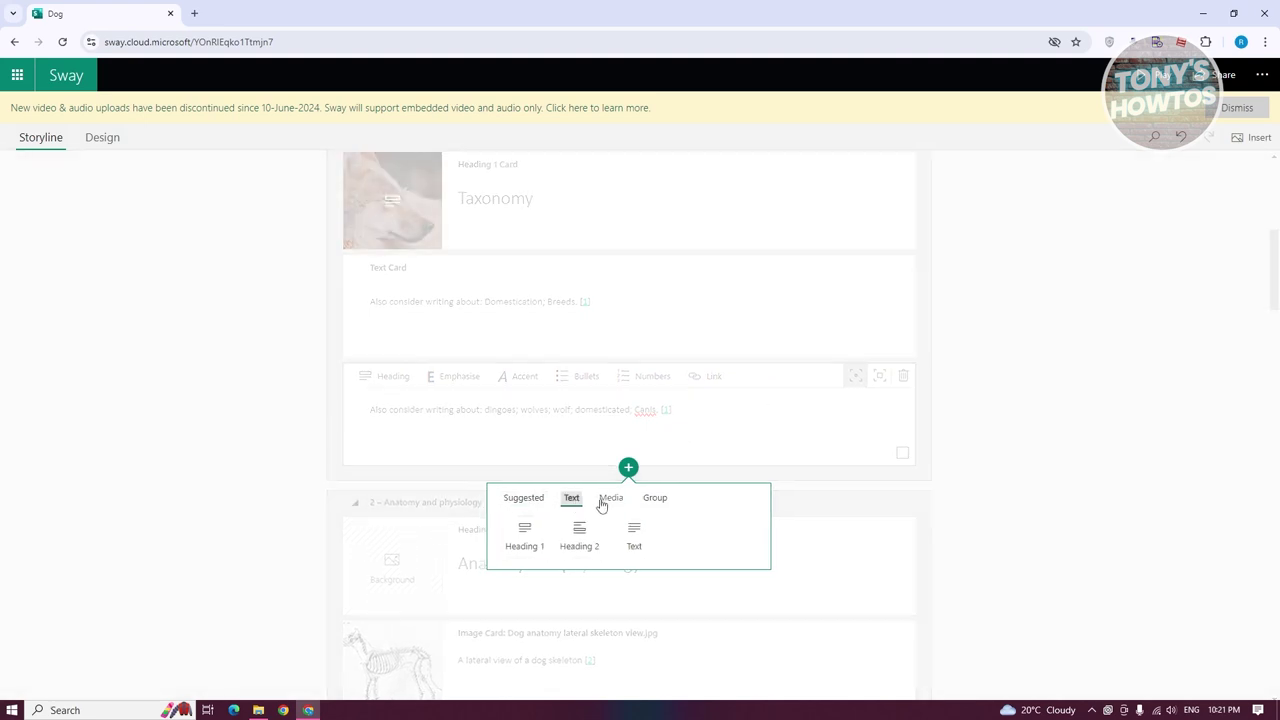
left_click(612, 500)
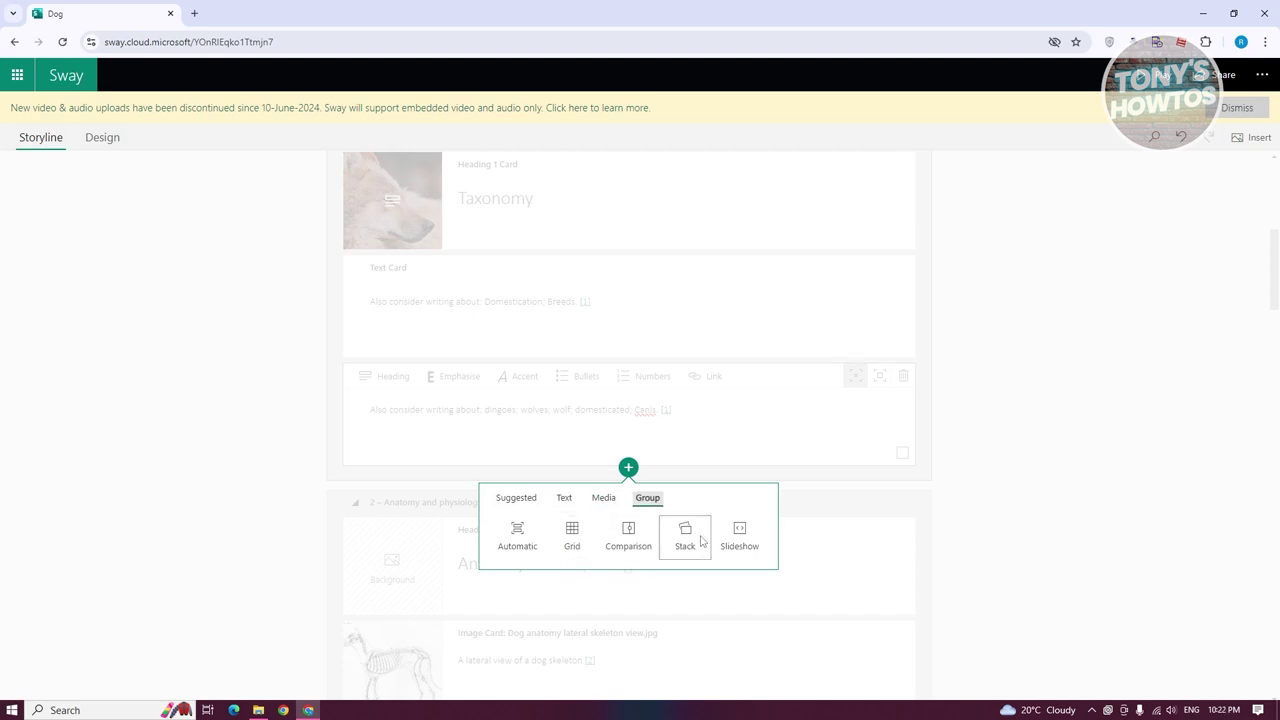
left_click(1087, 413)
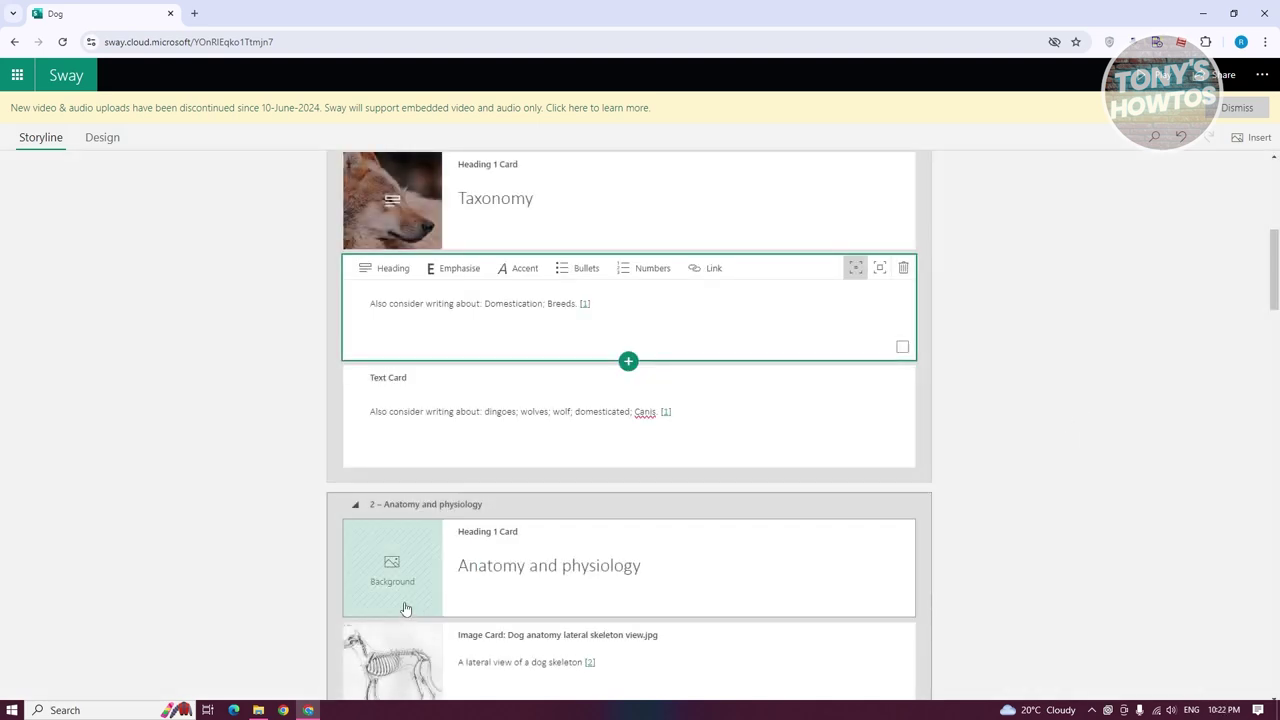
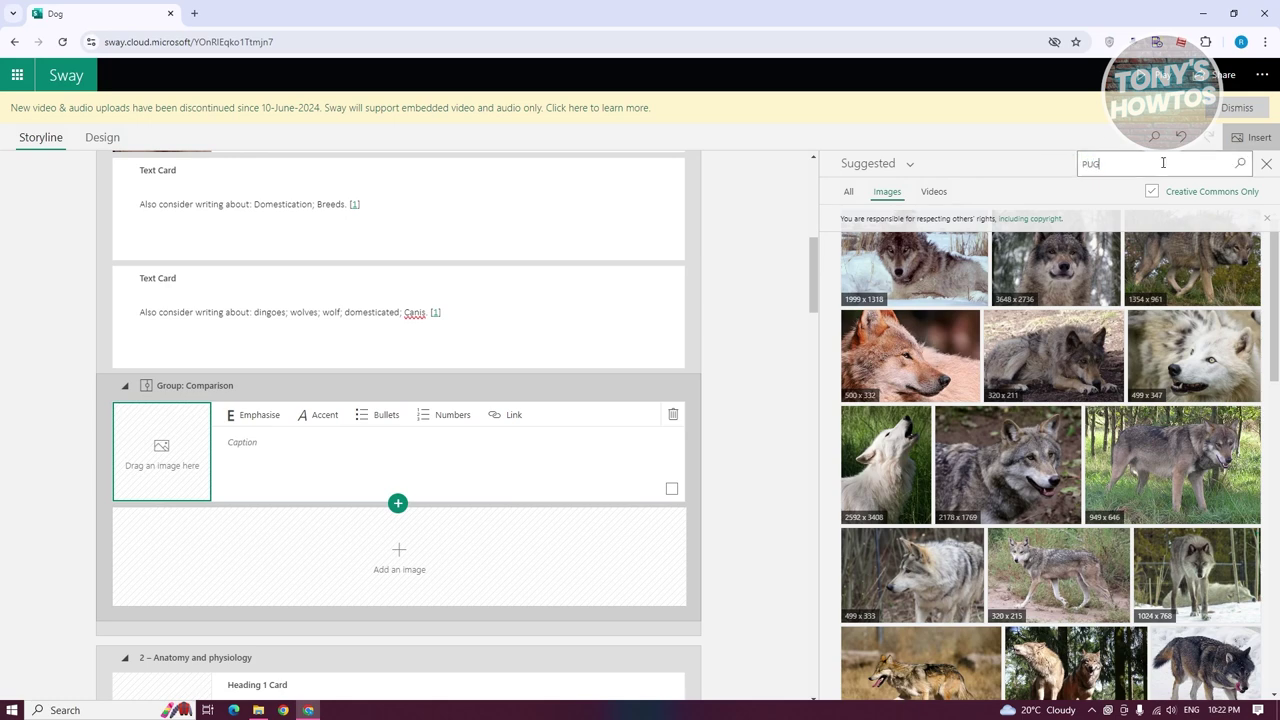
Search the suggested images for "PUG" and add the Sad-pug.jpg picture to the Comparison group's first image card
left_click(1240, 163)
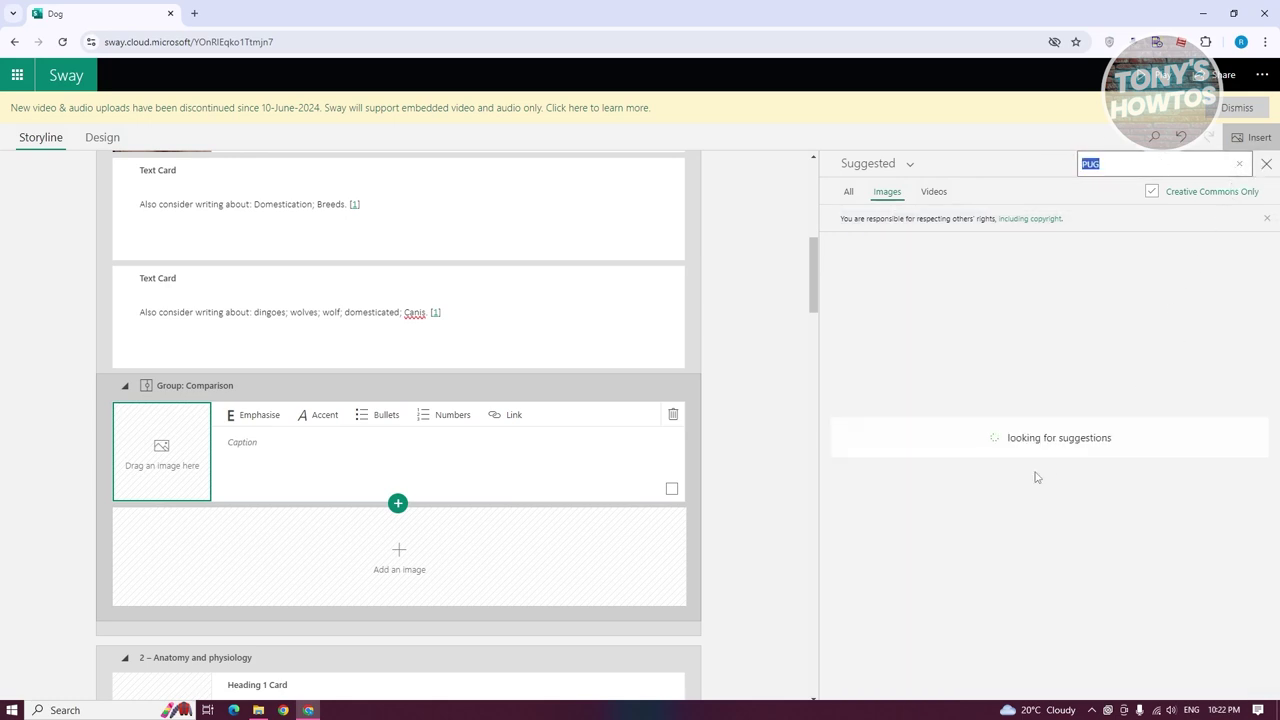
left_click(920, 268)
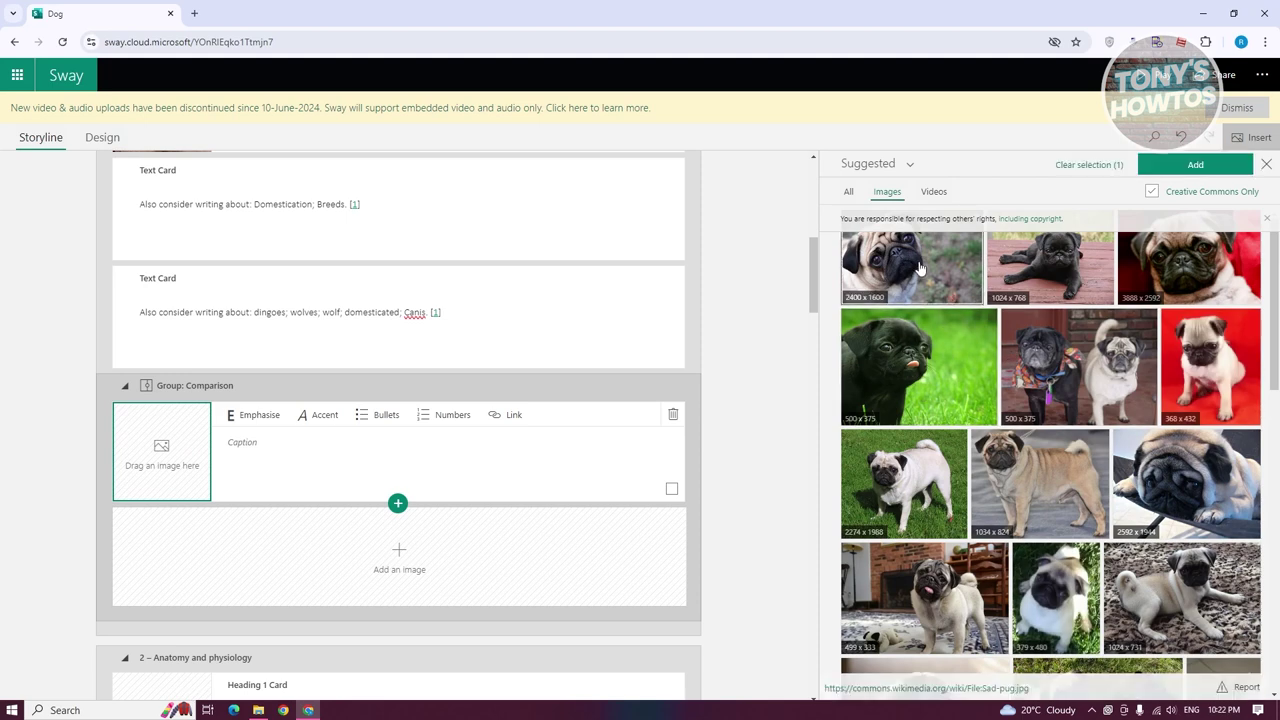
left_click(1195, 164)
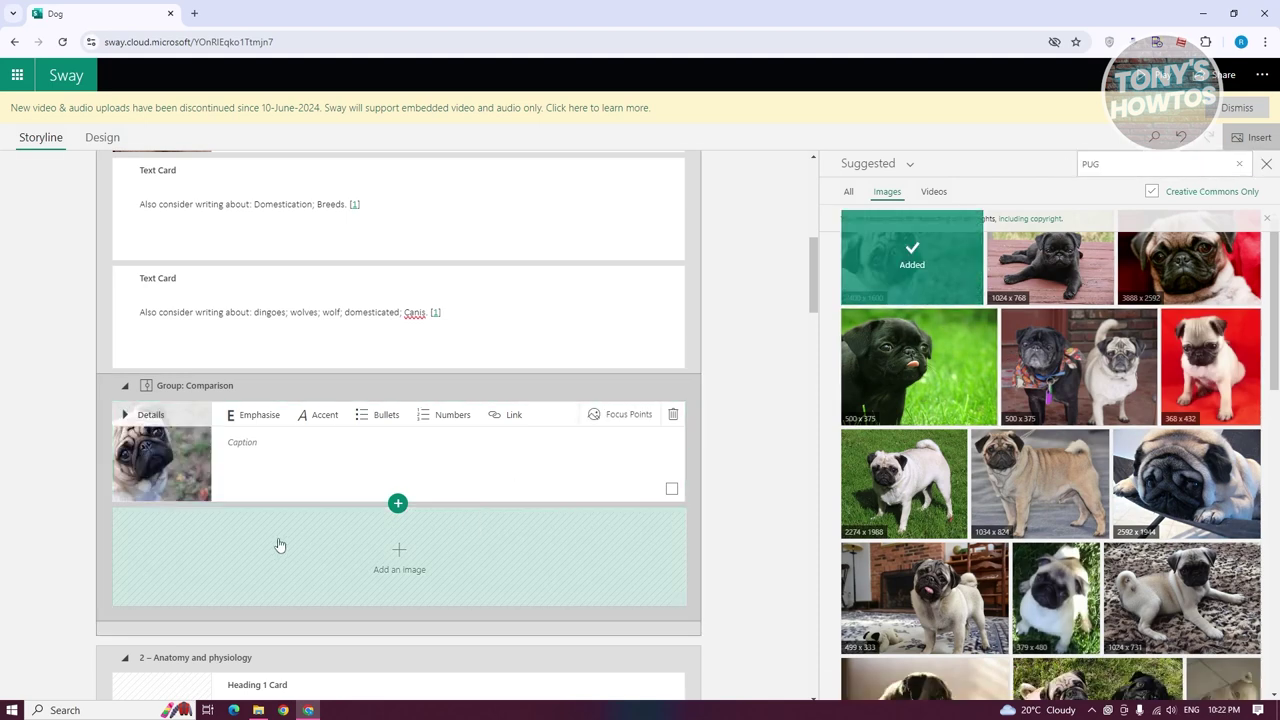
left_click(387, 543)
left_click(368, 552)
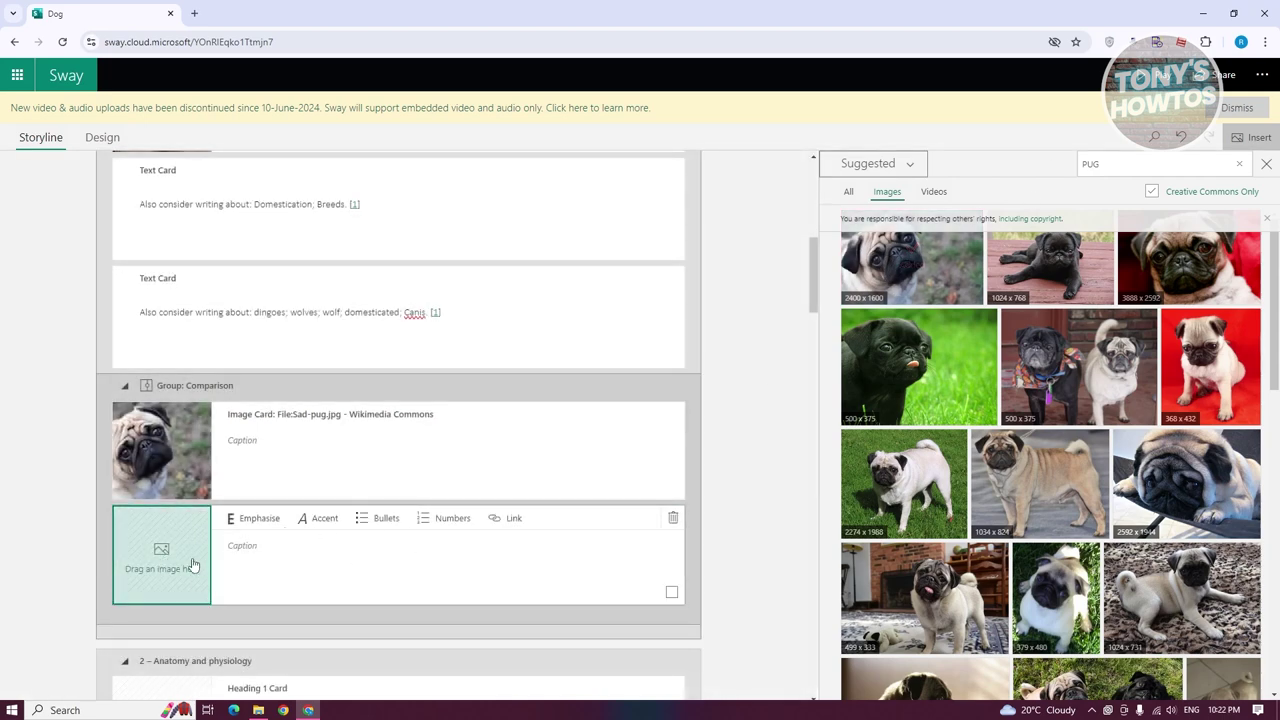
left_click(673, 518)
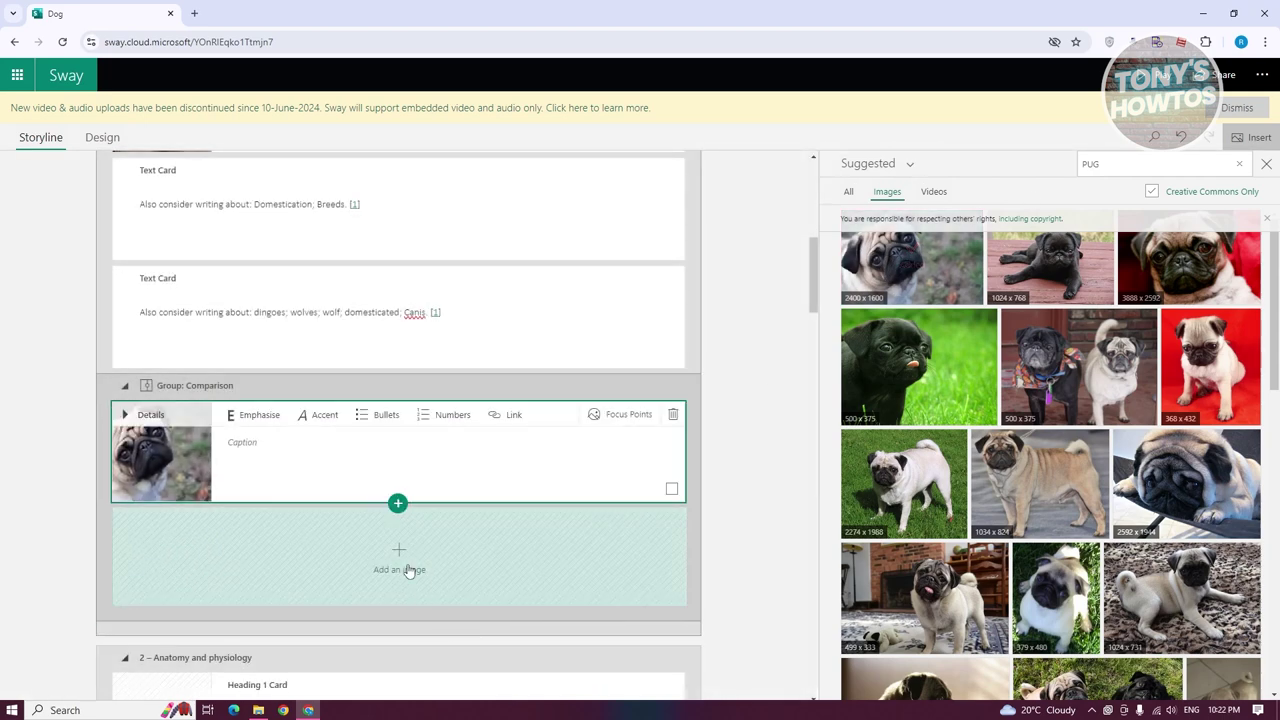
Add a second image card to the Comparison group and search the suggested images for "wolf"
left_click(410, 571)
left_click(371, 562)
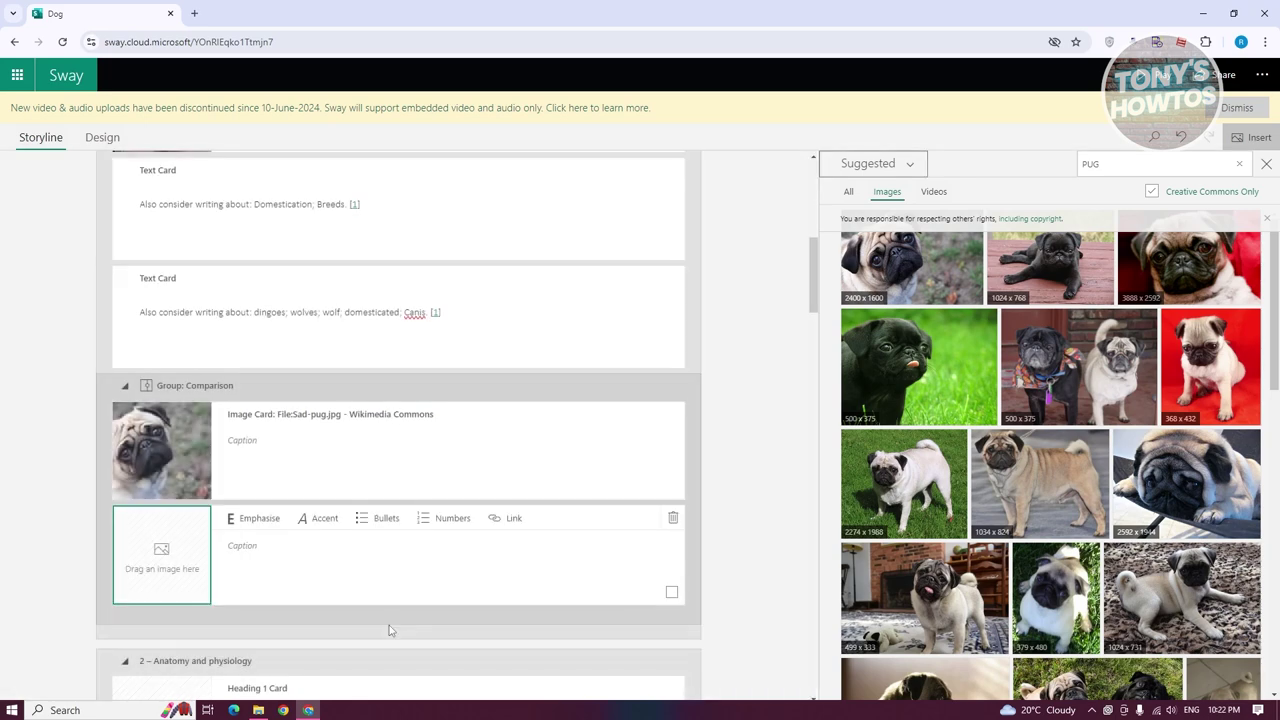
double_click(1129, 163)
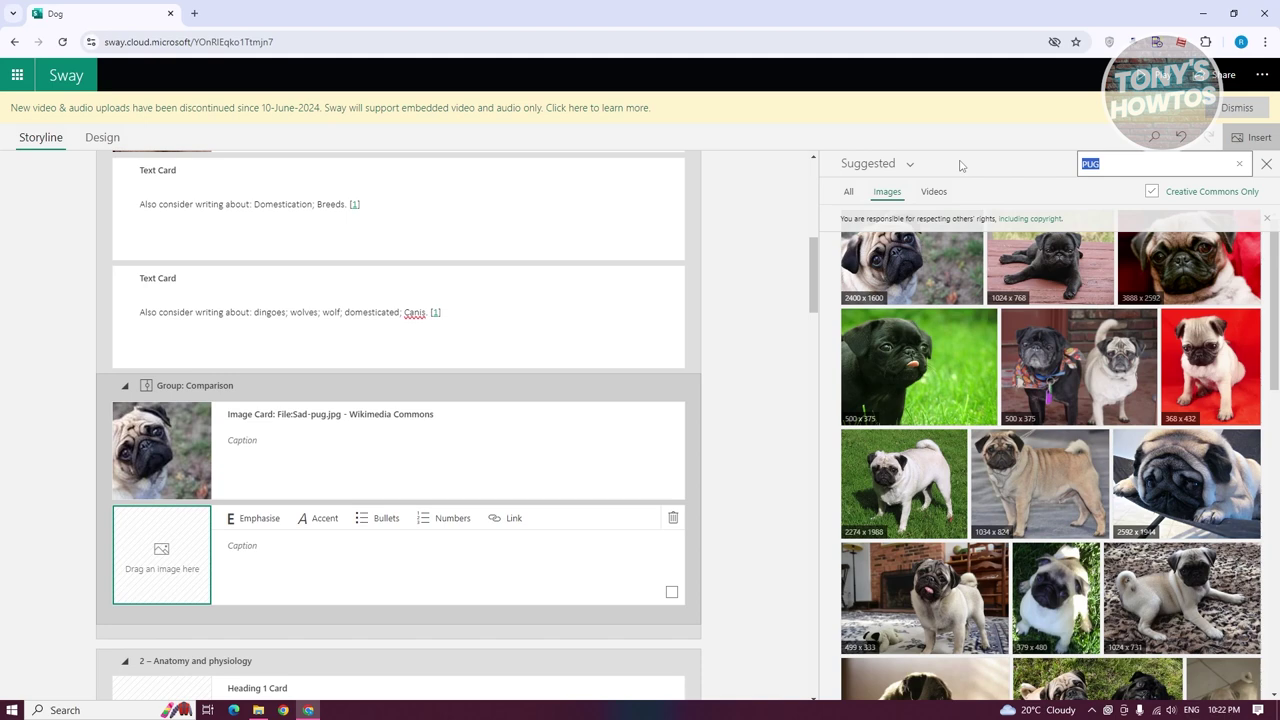
type("wo")
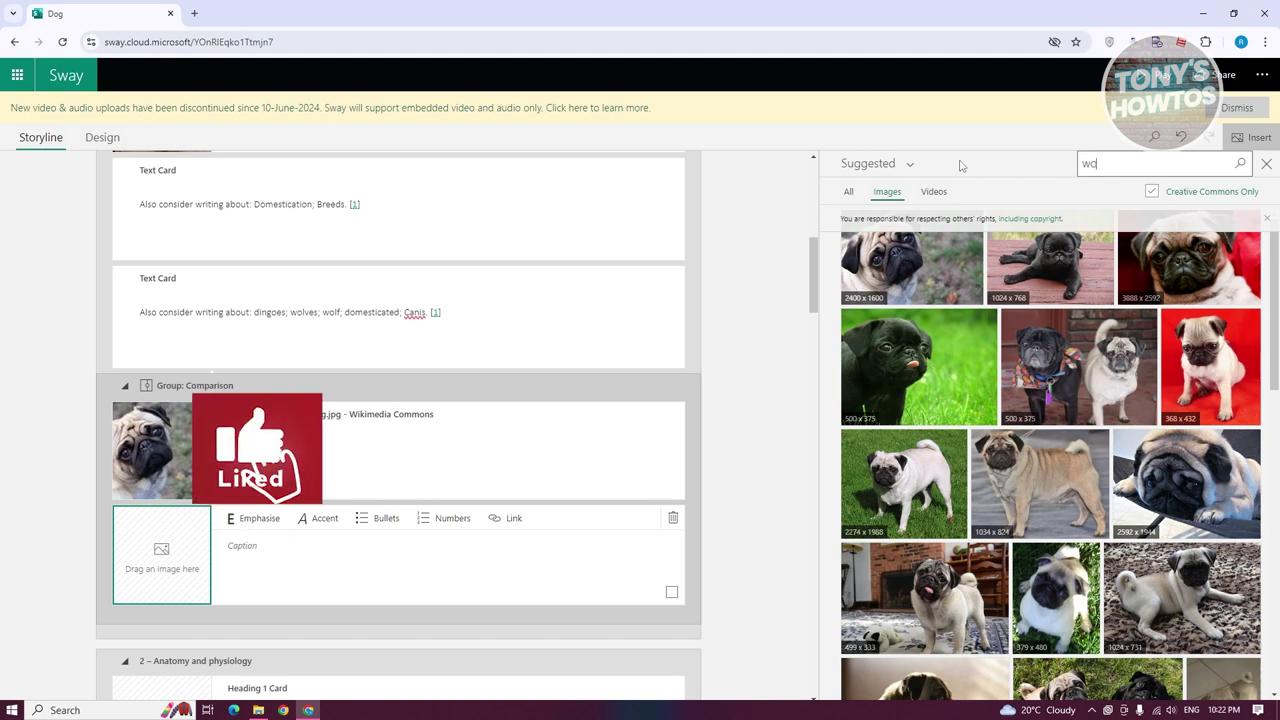
type("lf")
key("Return")
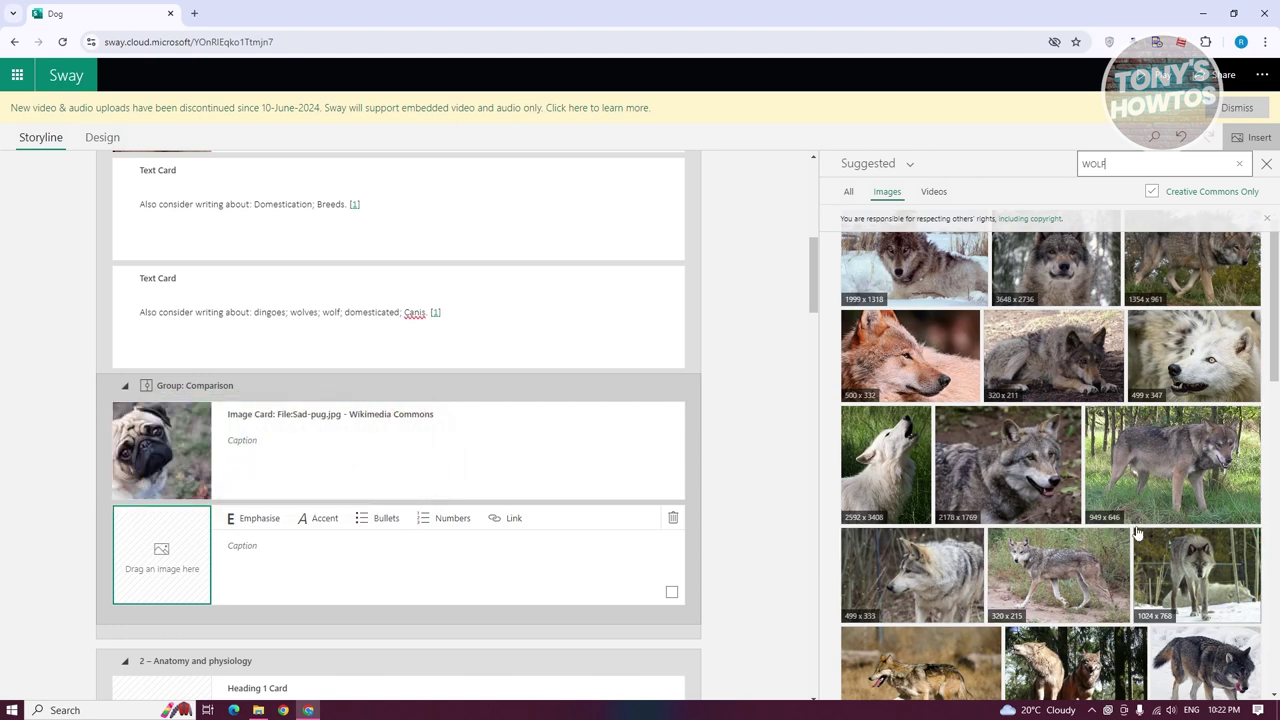
Add the white Arctic wolf picture from the results and place it in the Comparison group's empty second image slot
left_click(1200, 360)
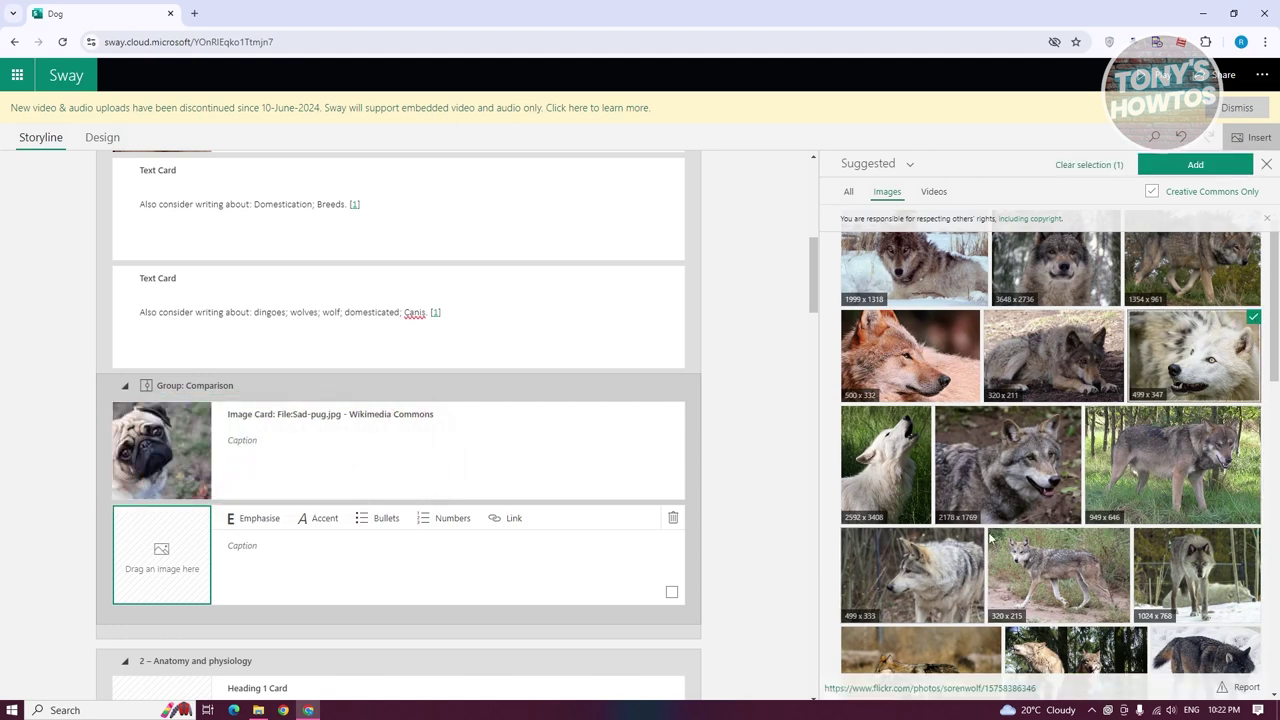
left_click(1217, 172)
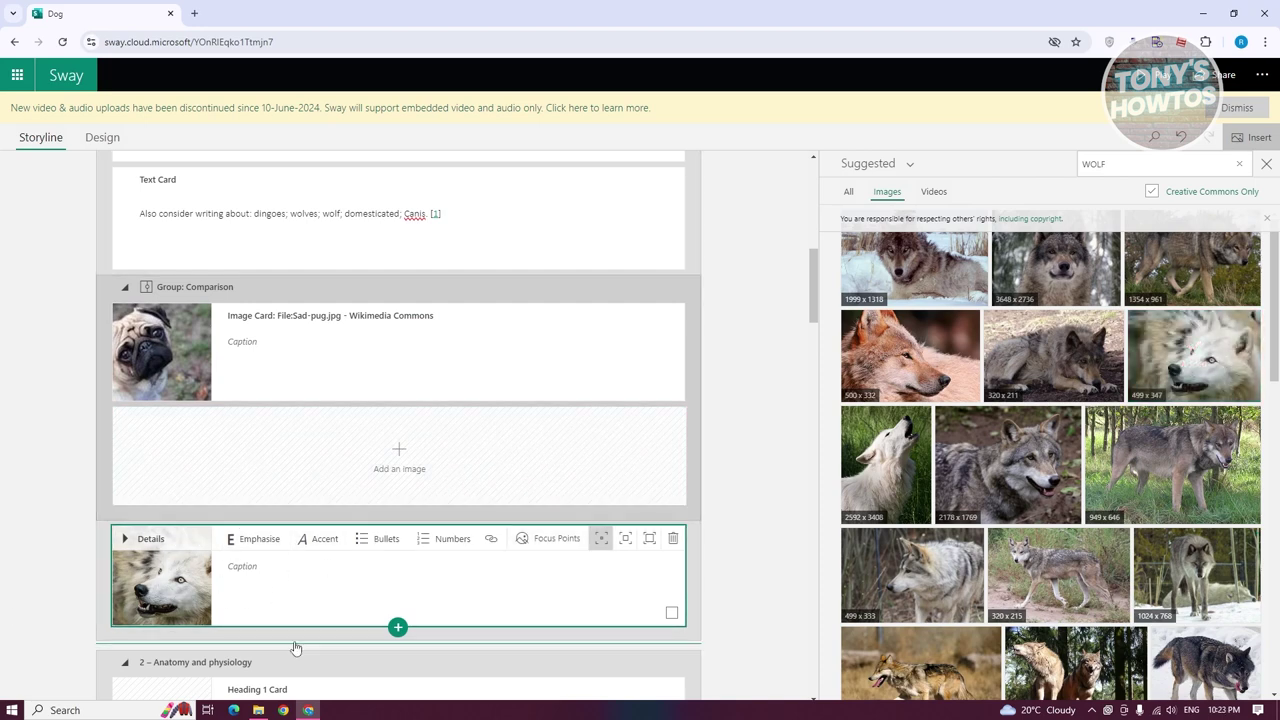
left_click_drag(312, 610, 358, 455)
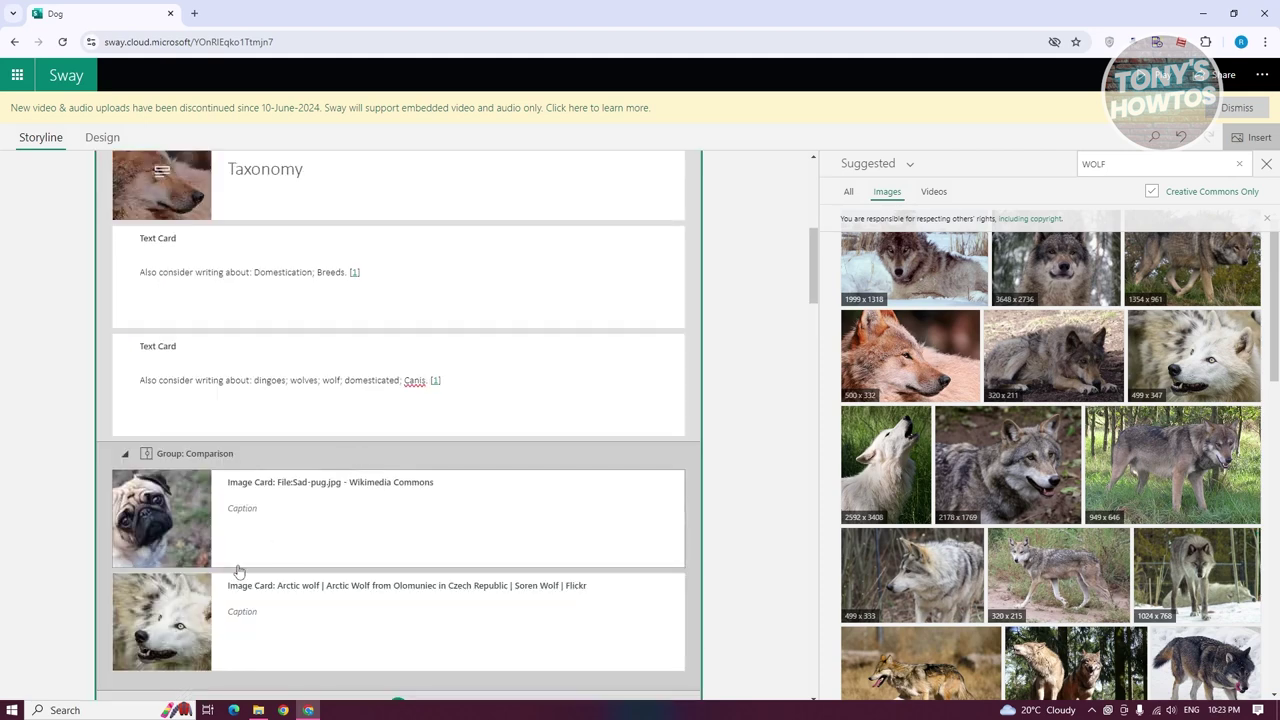
Upload the document BUY NOW.pdf from the Downloads folder as a new card below the Comparison group
scroll(429, 451, "down", 2)
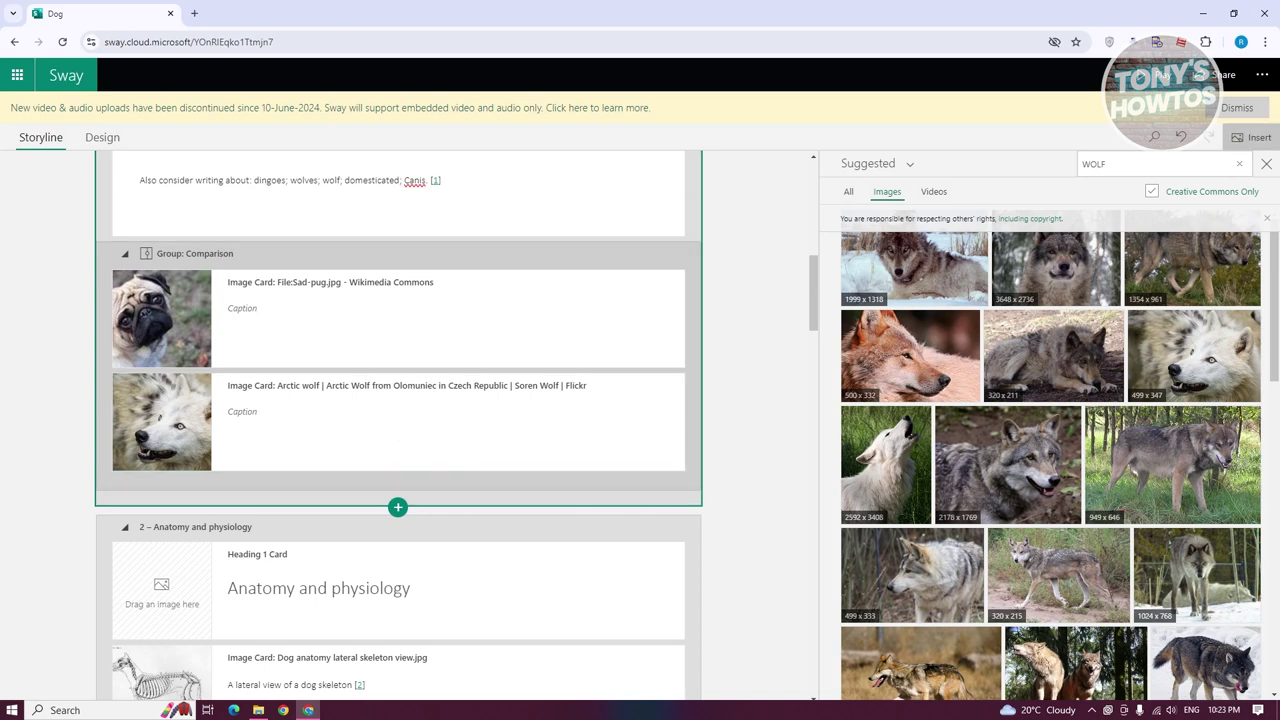
left_click(1266, 164)
scroll(711, 503, "down", 4)
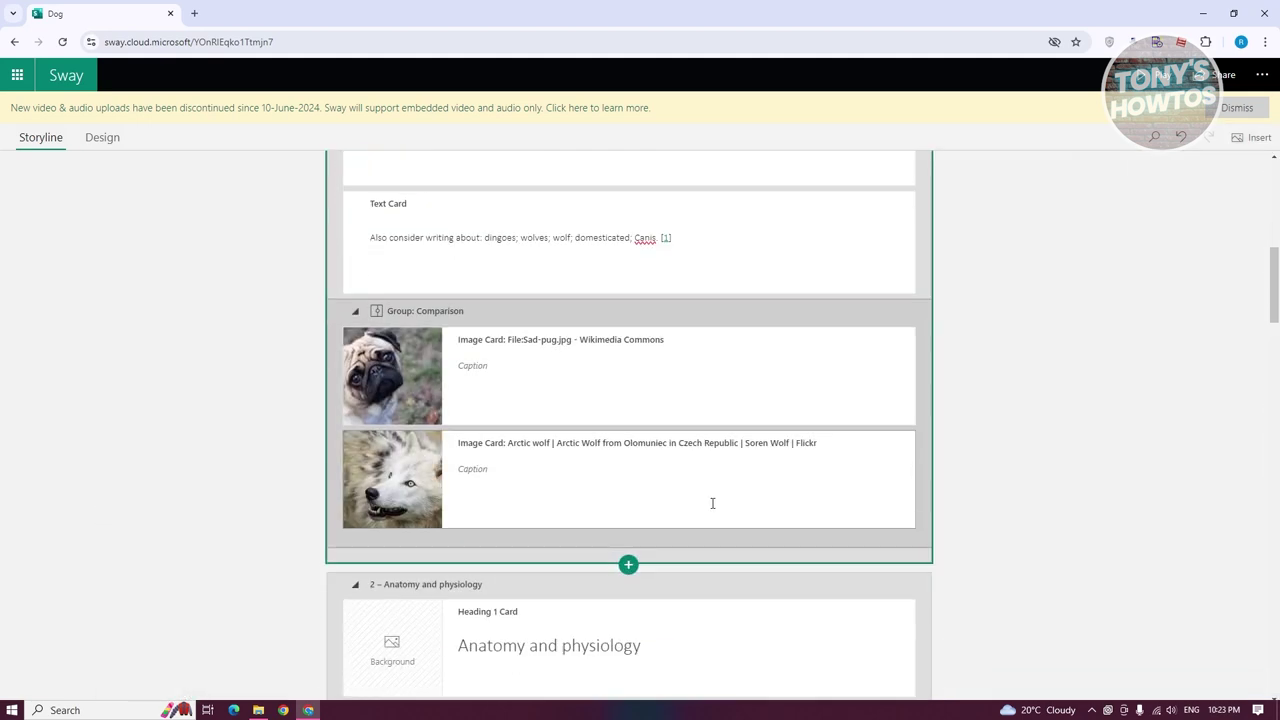
left_click(628, 374)
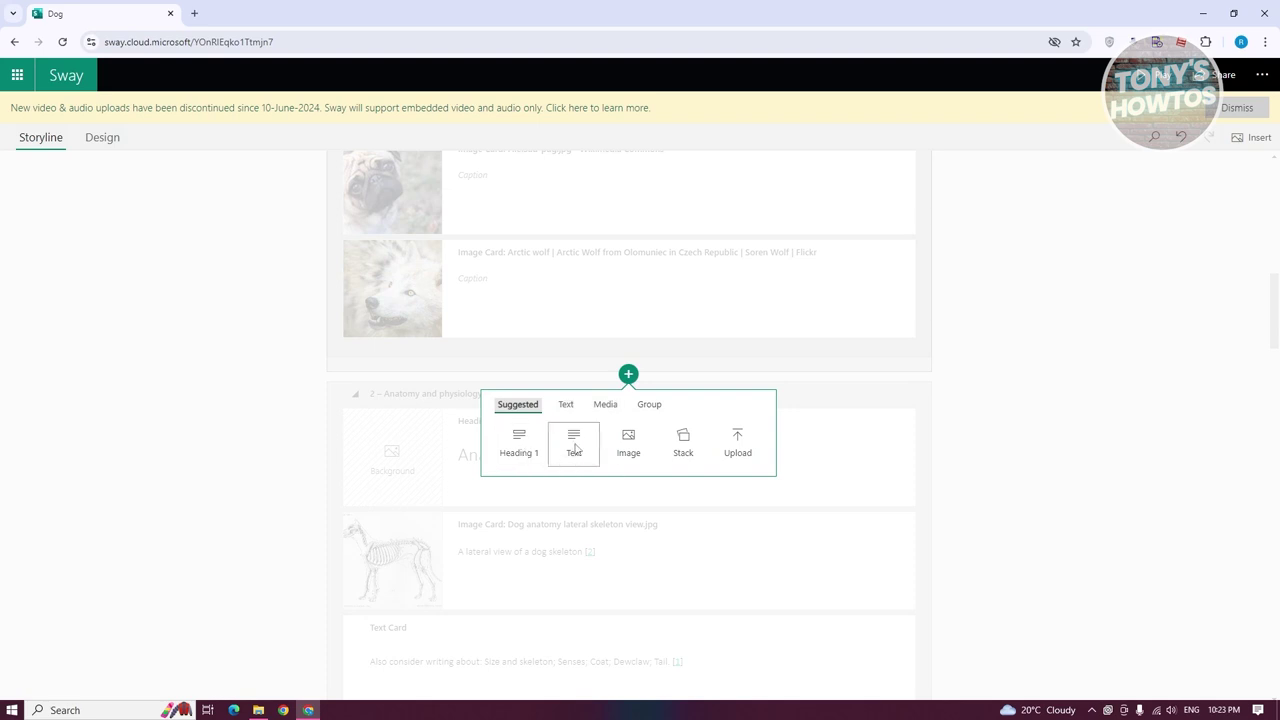
left_click(740, 450)
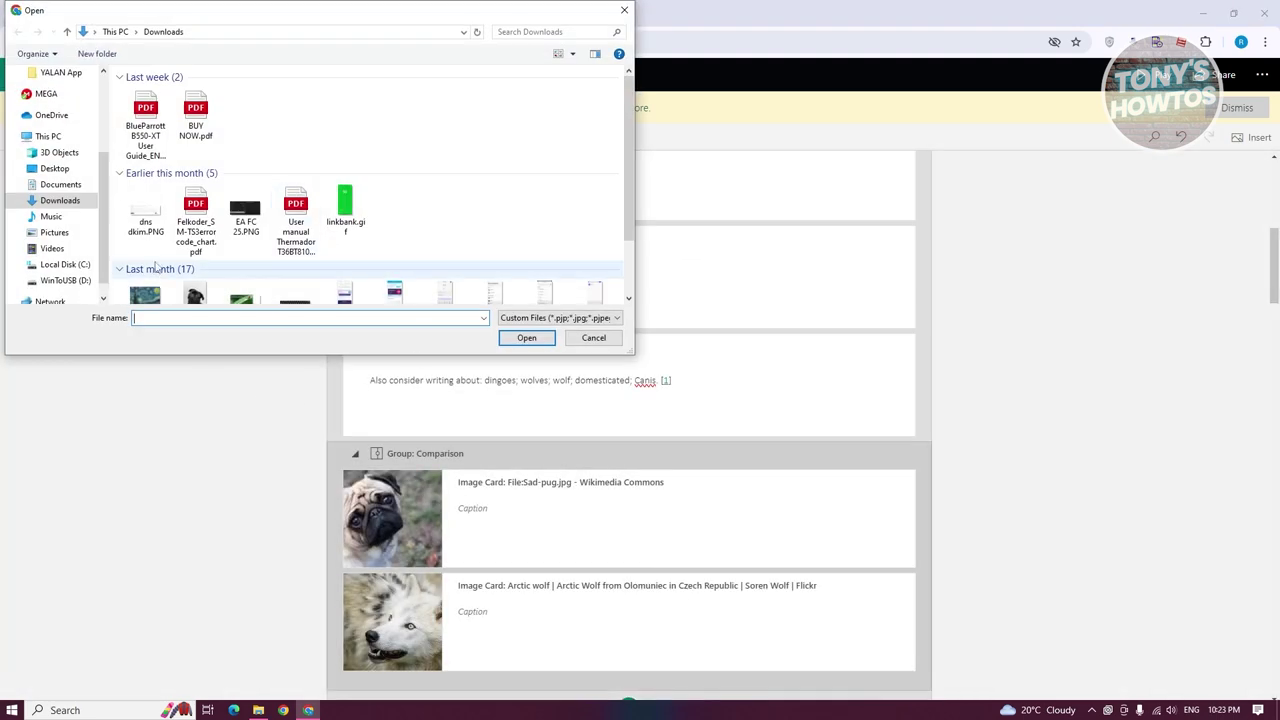
left_click(203, 108)
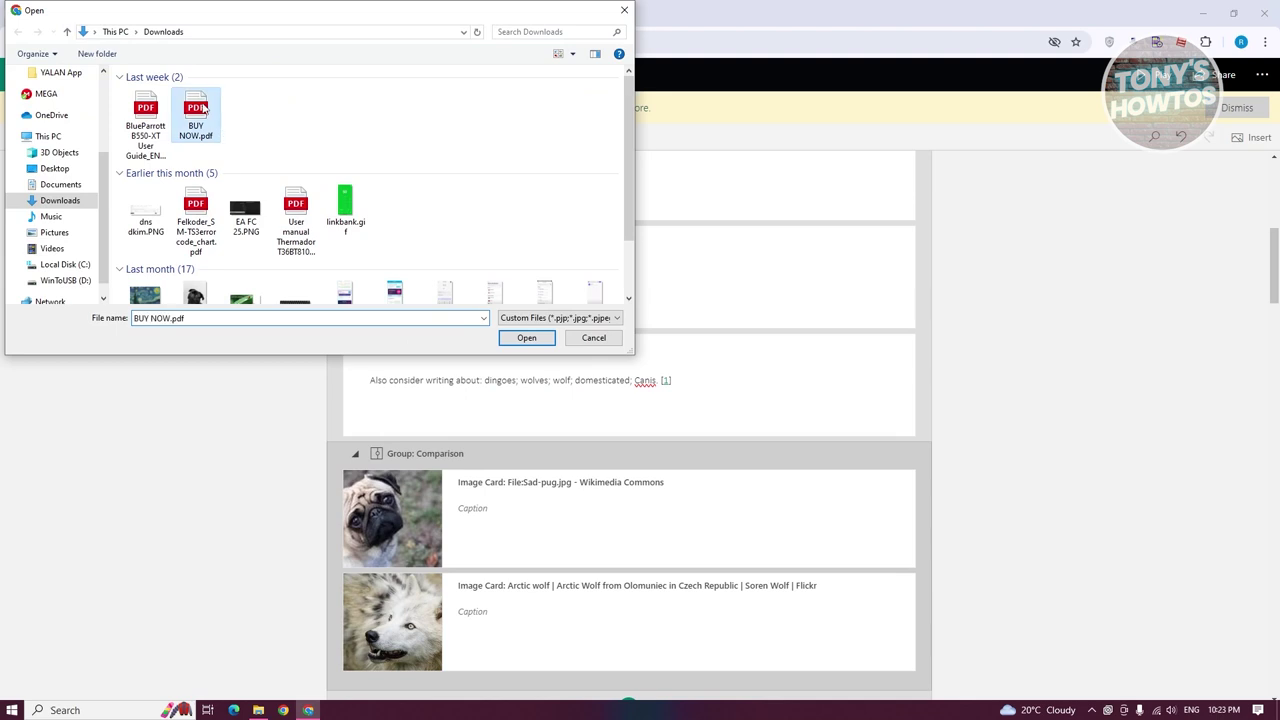
left_click(527, 338)
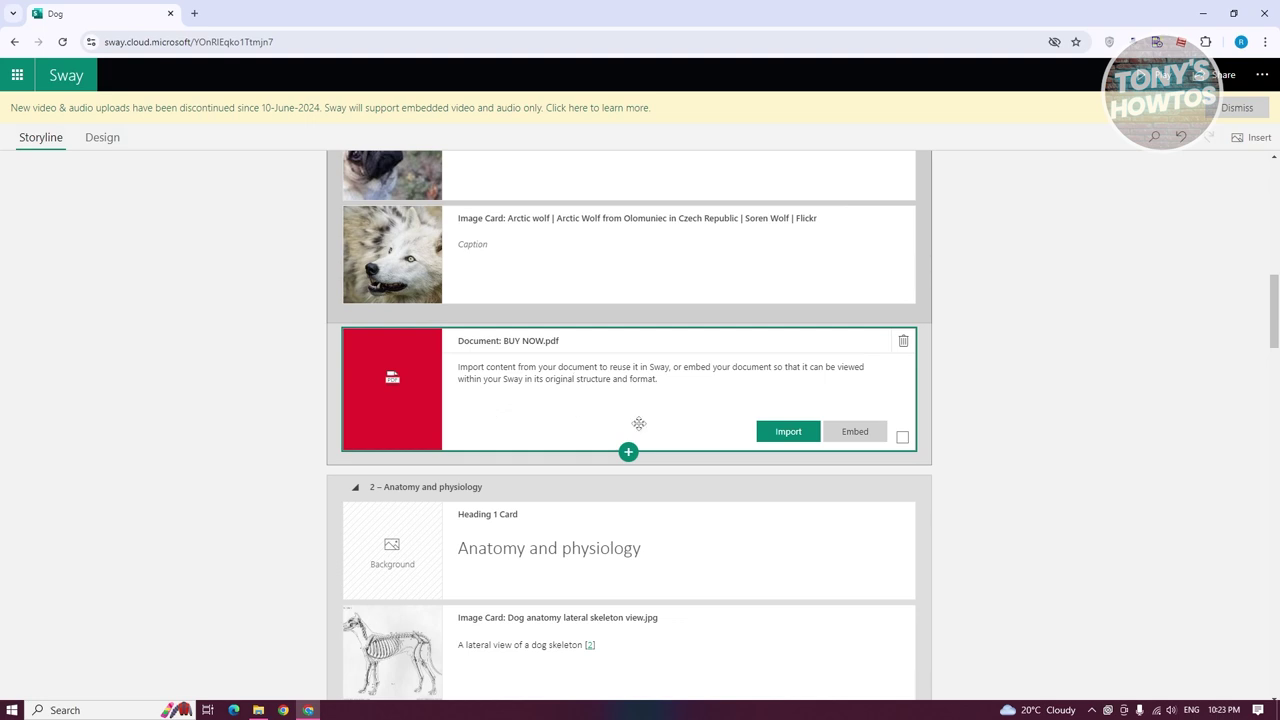
Move the BUY NOW.pdf document card to the end of the Anatomy and physiology section
scroll(583, 491, "up", 1)
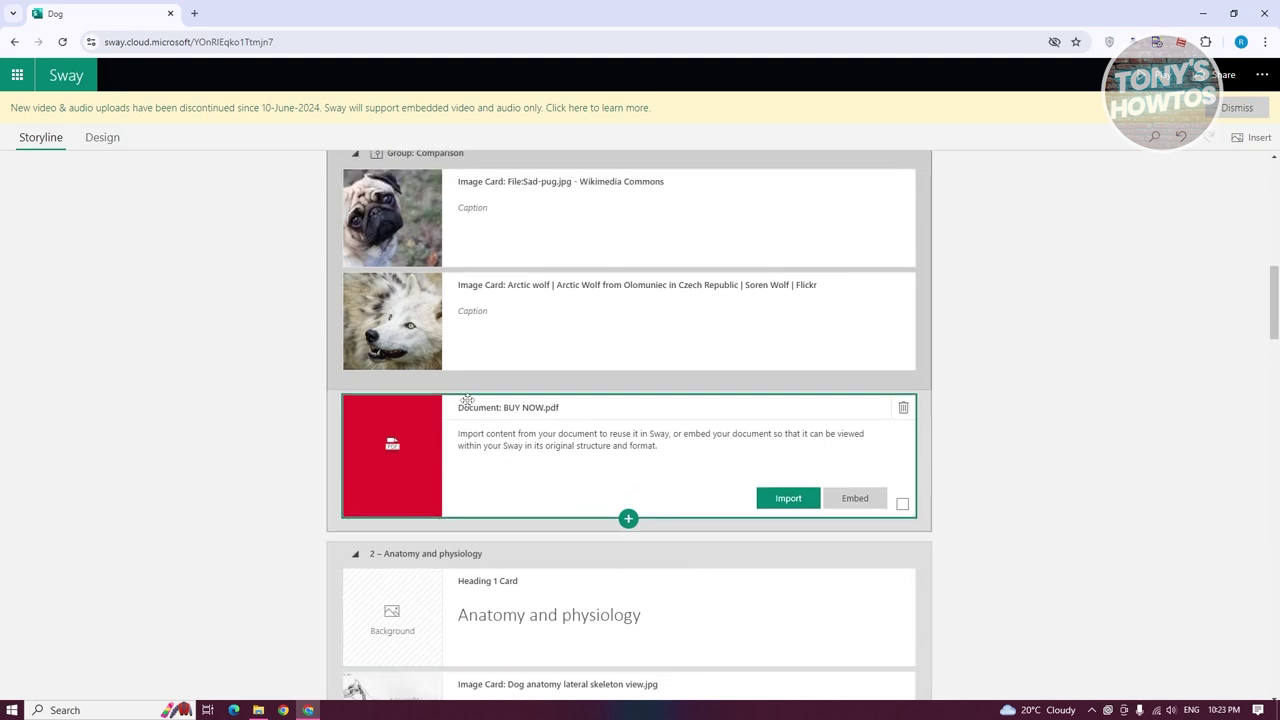
left_click_drag(456, 407, 505, 575)
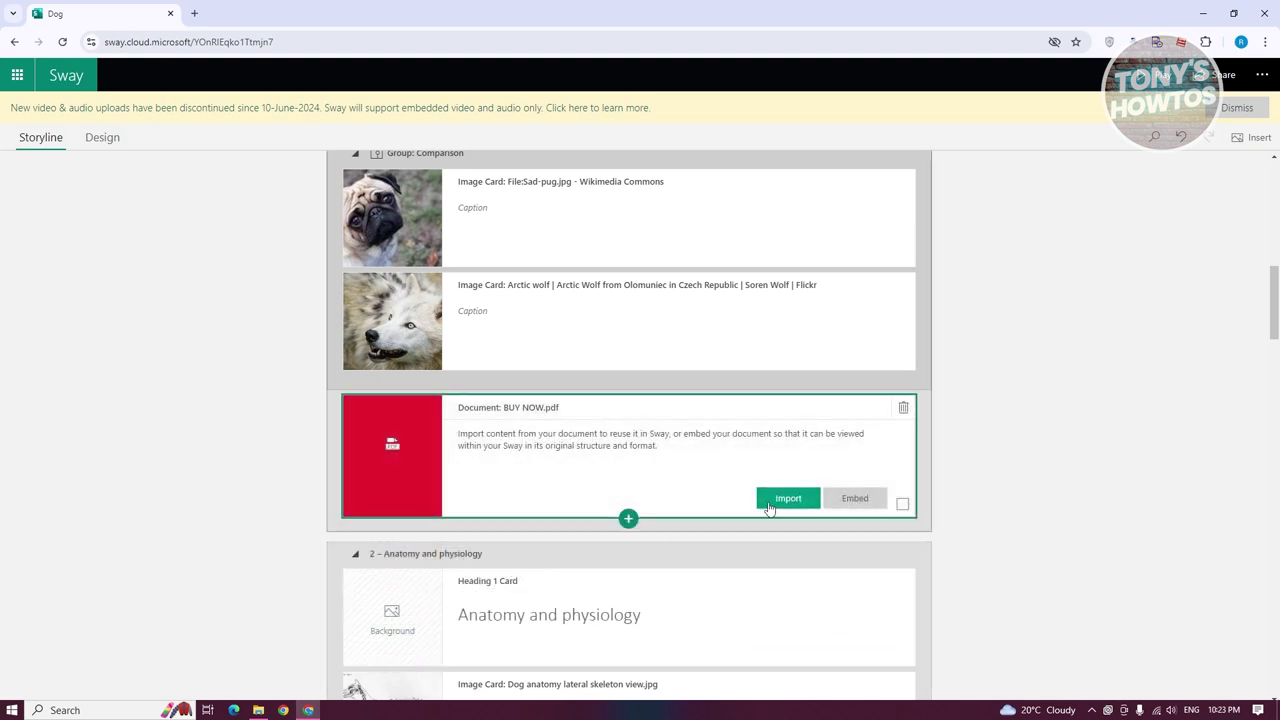
mouse_move(563, 403)
left_mouse_down()
mouse_move(591, 343)
mouse_move(620, 478)
mouse_move(609, 716)
mouse_move(615, 500)
left_mouse_up()
scroll(1037, 513, "up", 6)
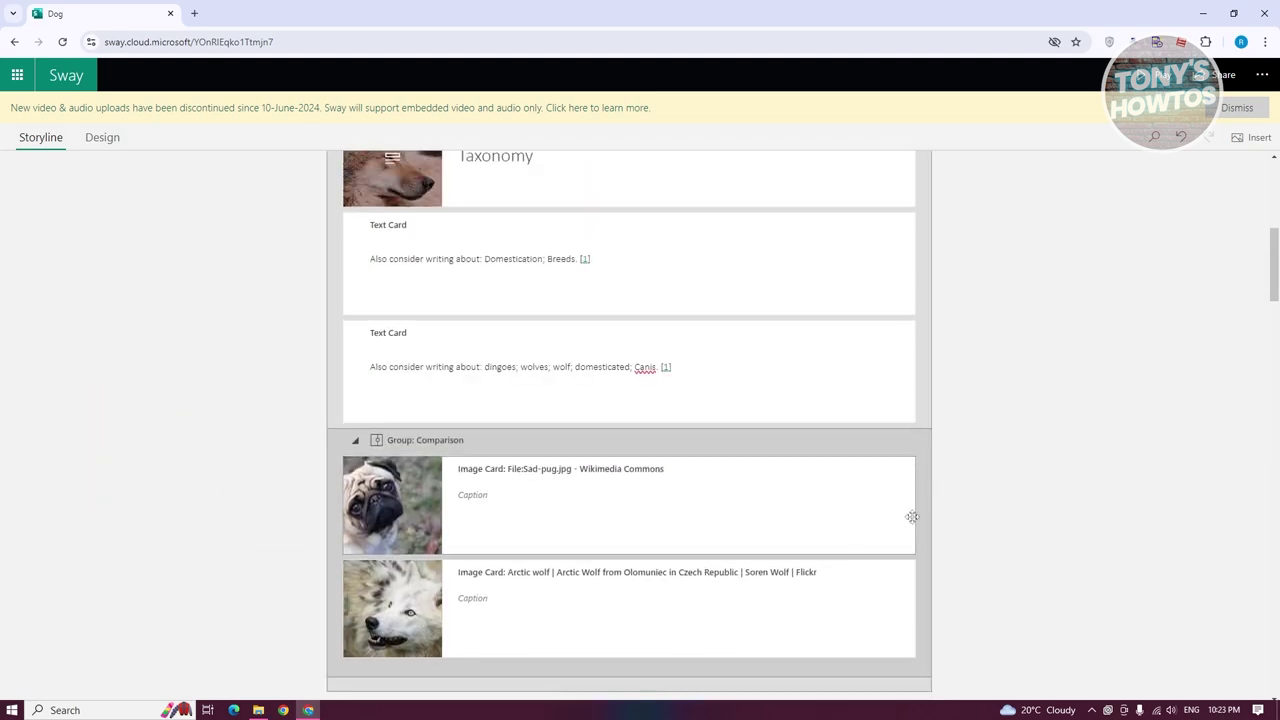
Collapse the Anatomy and physiology section and the Health section in the storyline
scroll(479, 464, "down", 1)
left_click(355, 580)
scroll(1135, 516, "down", 2)
scroll(1135, 516, "up", 3)
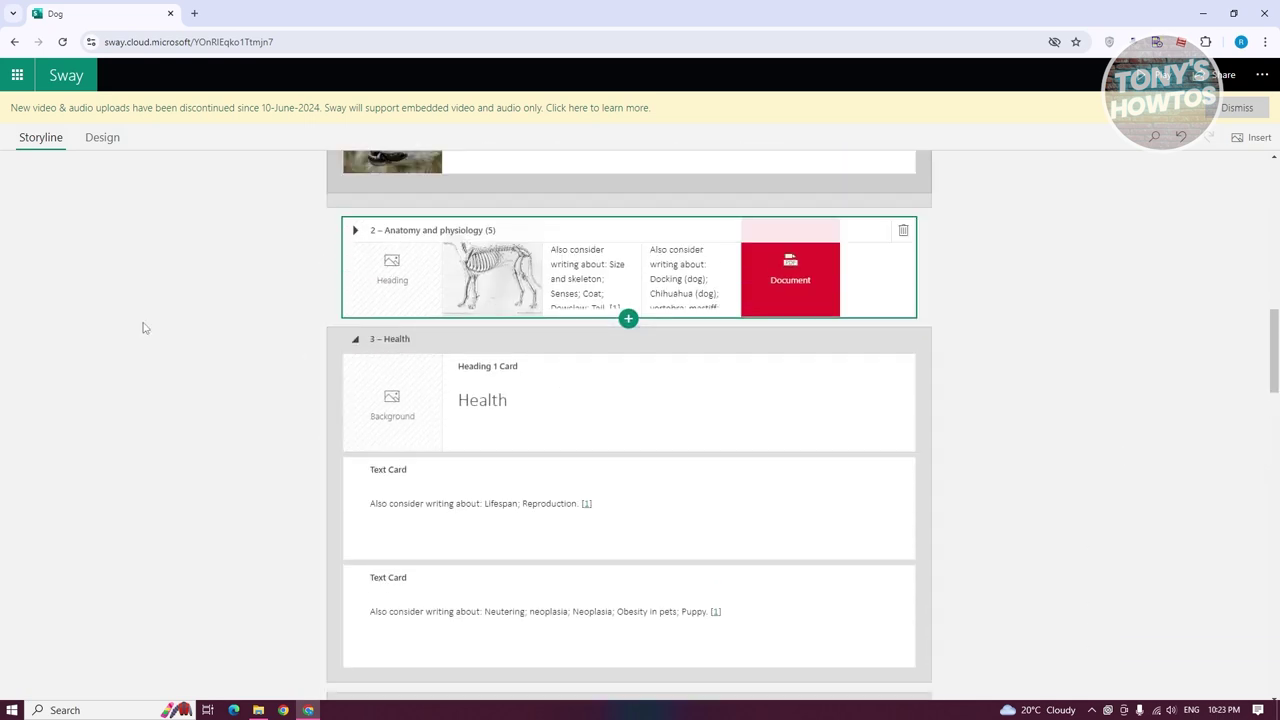
left_click(355, 230)
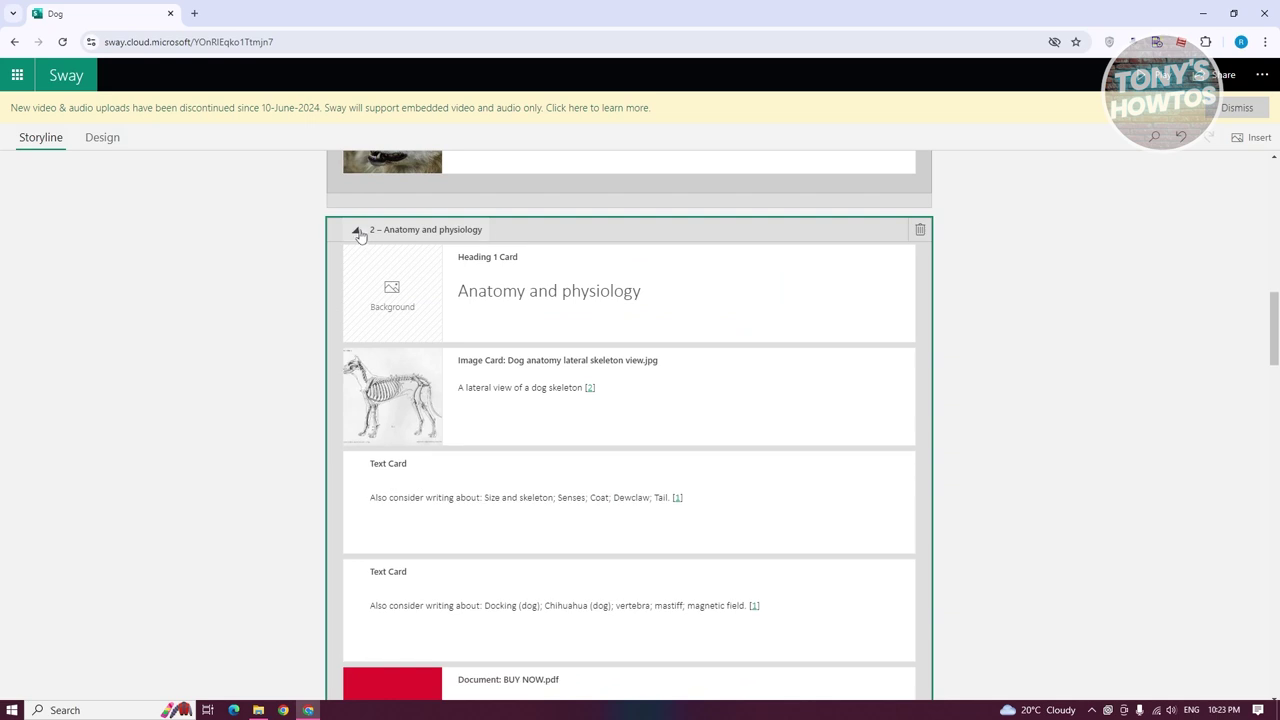
left_click(357, 231)
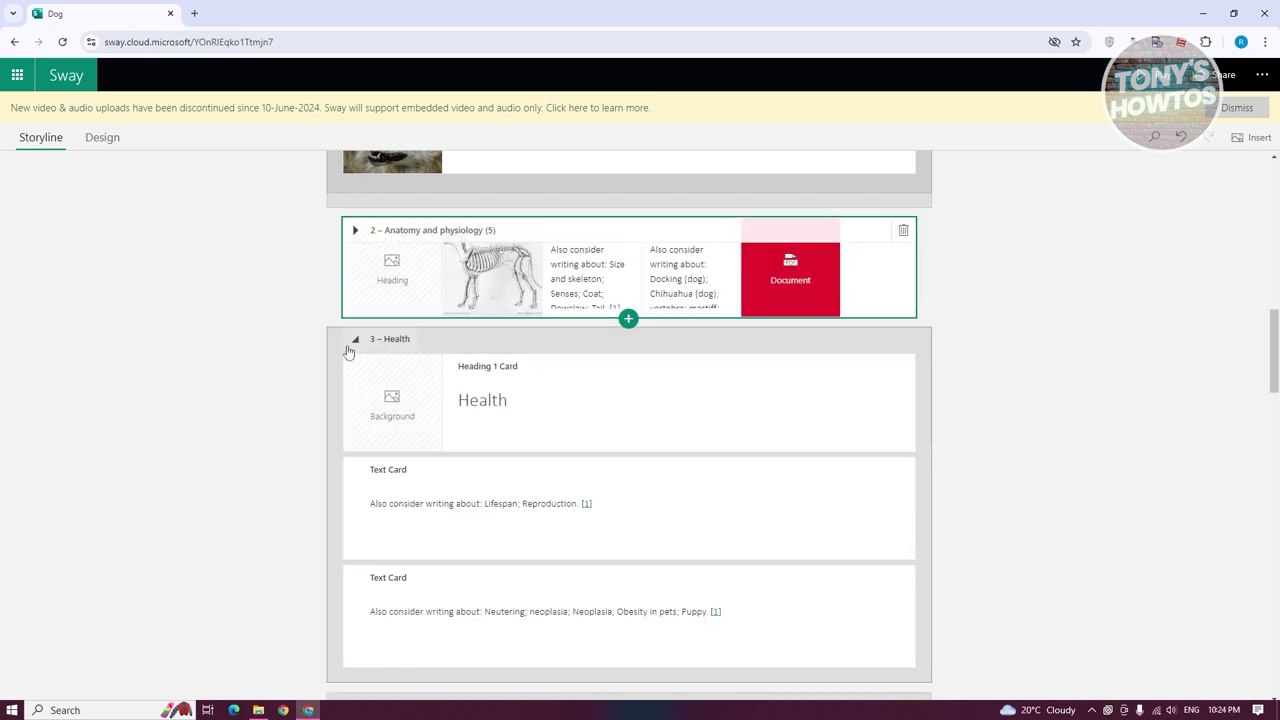
left_click(352, 342)
Insert a Slideshow group directly below the Comparison group in the Taxonomy section
scroll(1103, 374, "up", 4)
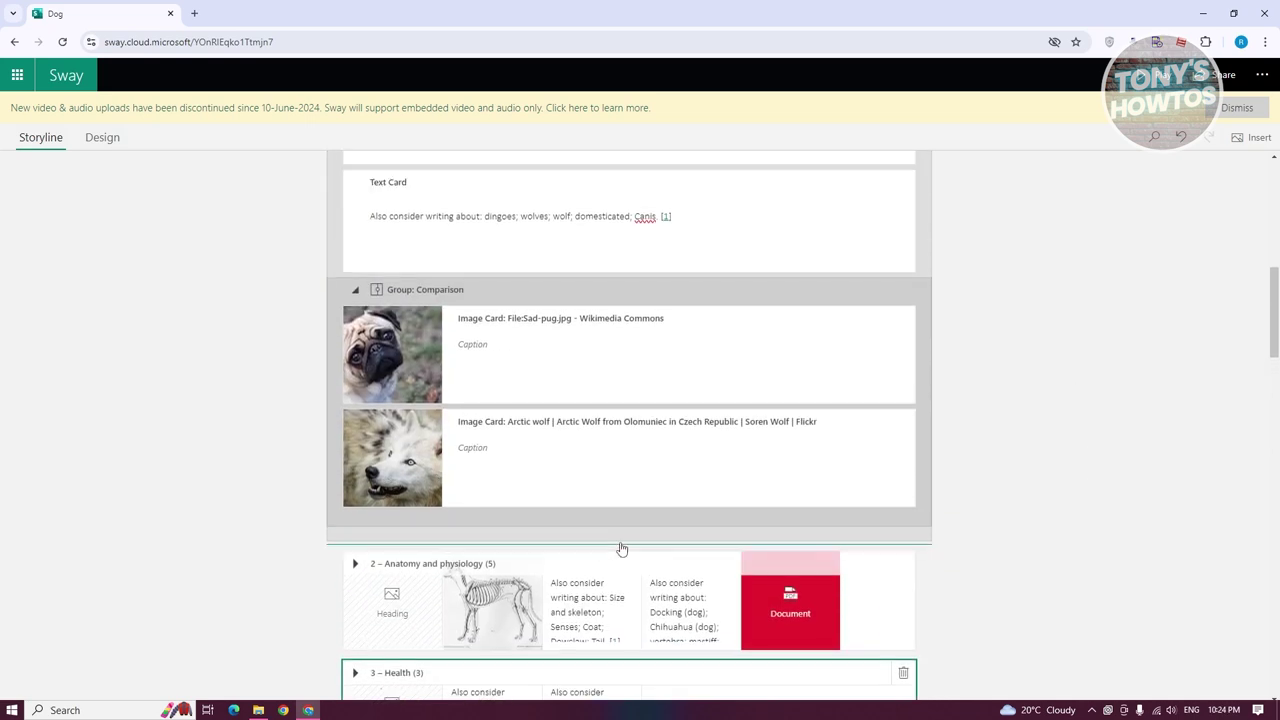
left_click(621, 549)
left_click(647, 604)
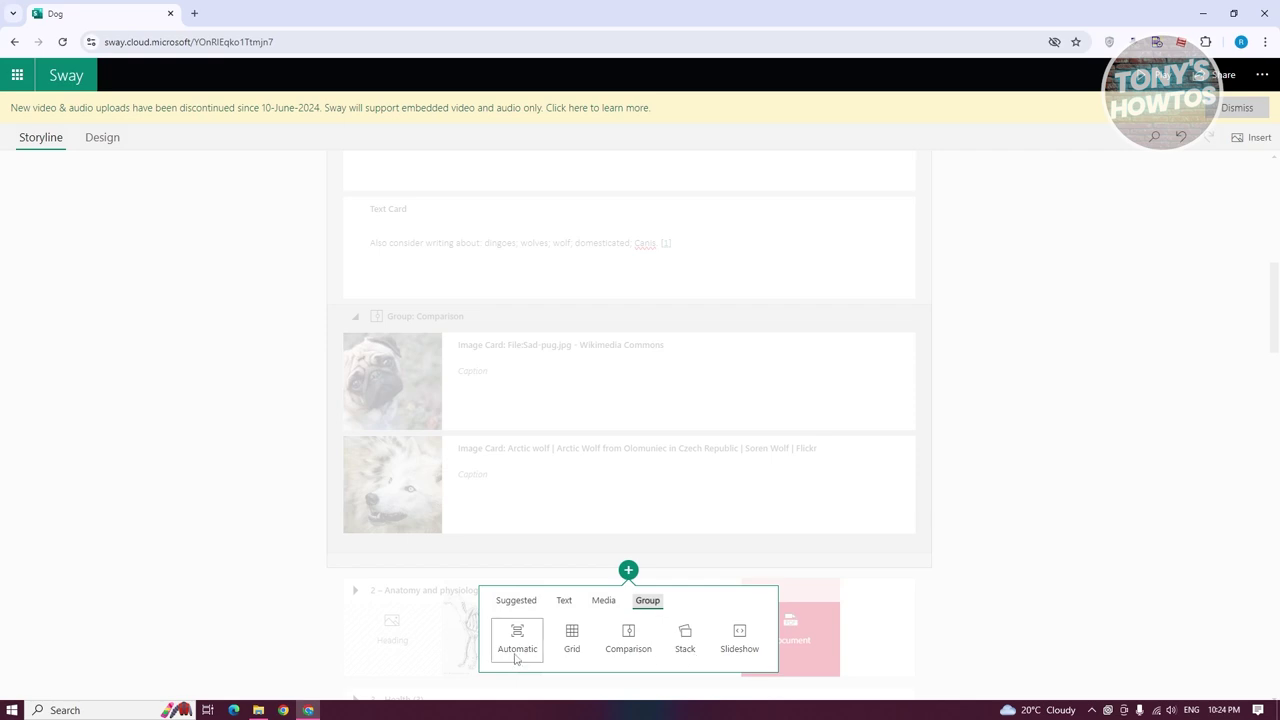
left_click(762, 650)
Search the suggested images for "DOG" and add the My pomeranian dog.jpg picture as the Slideshow group's first image card
left_click(645, 590)
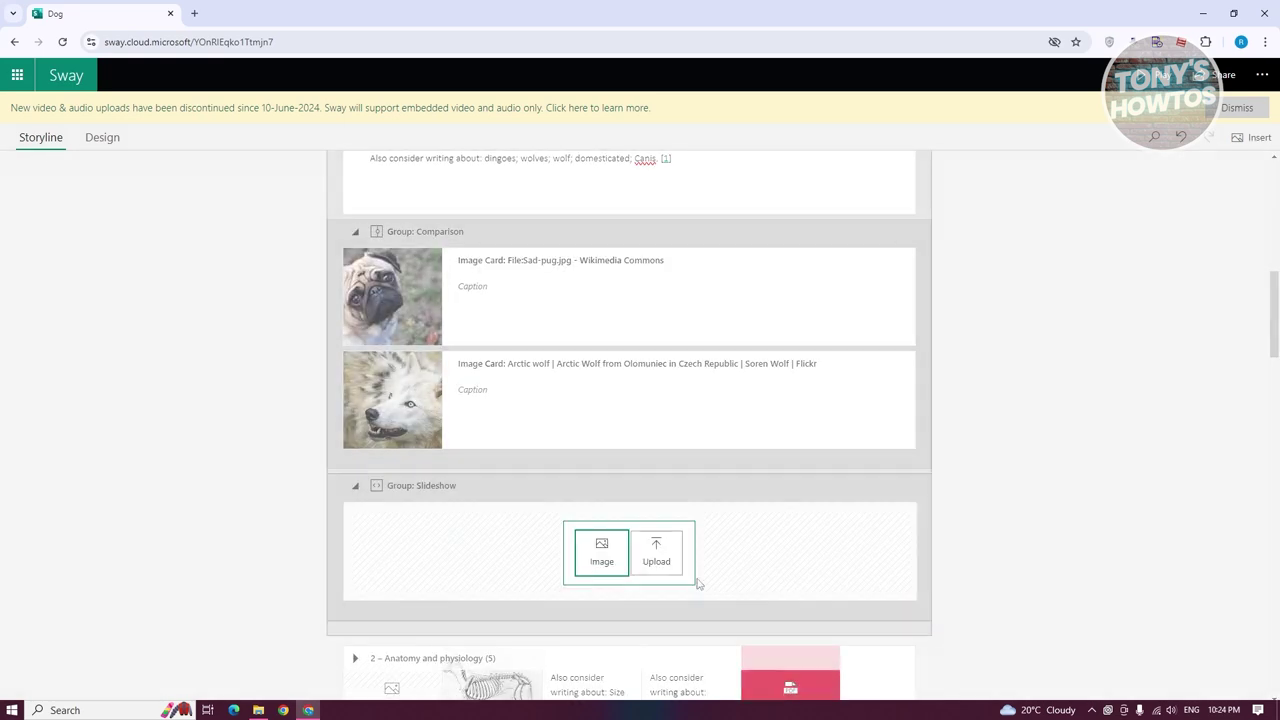
left_click(600, 550)
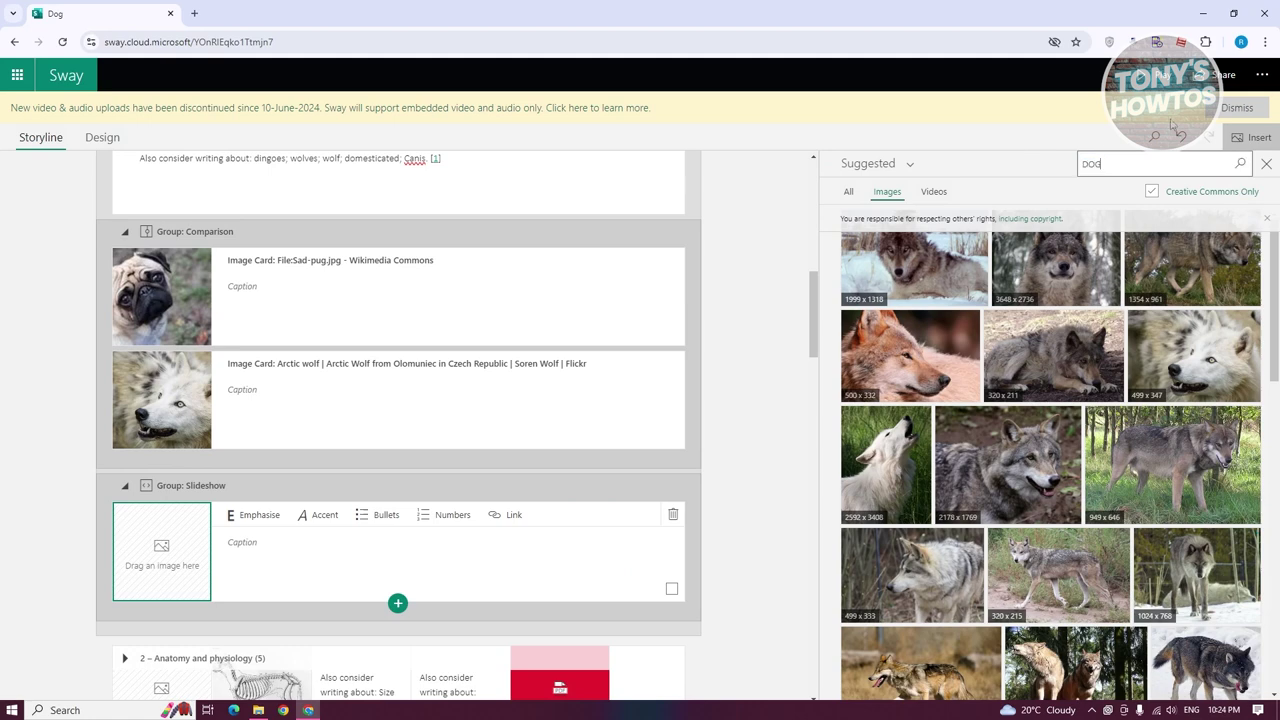
key("Return")
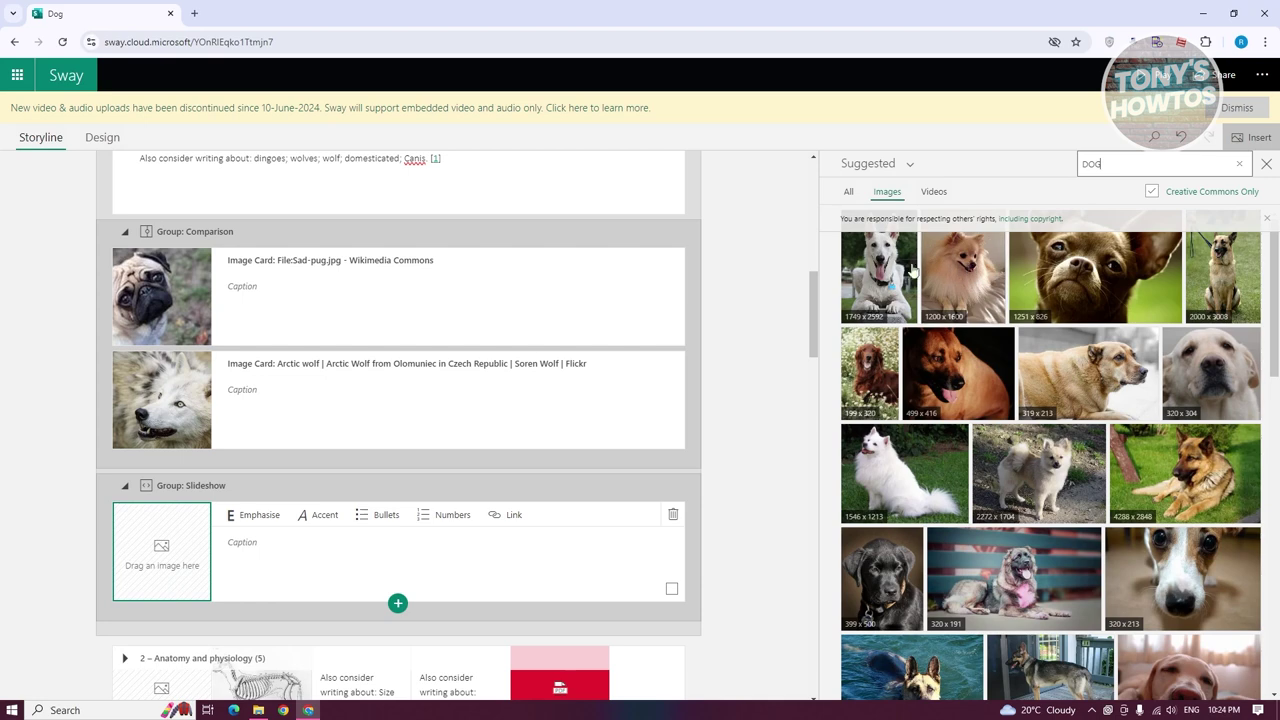
left_click(953, 262)
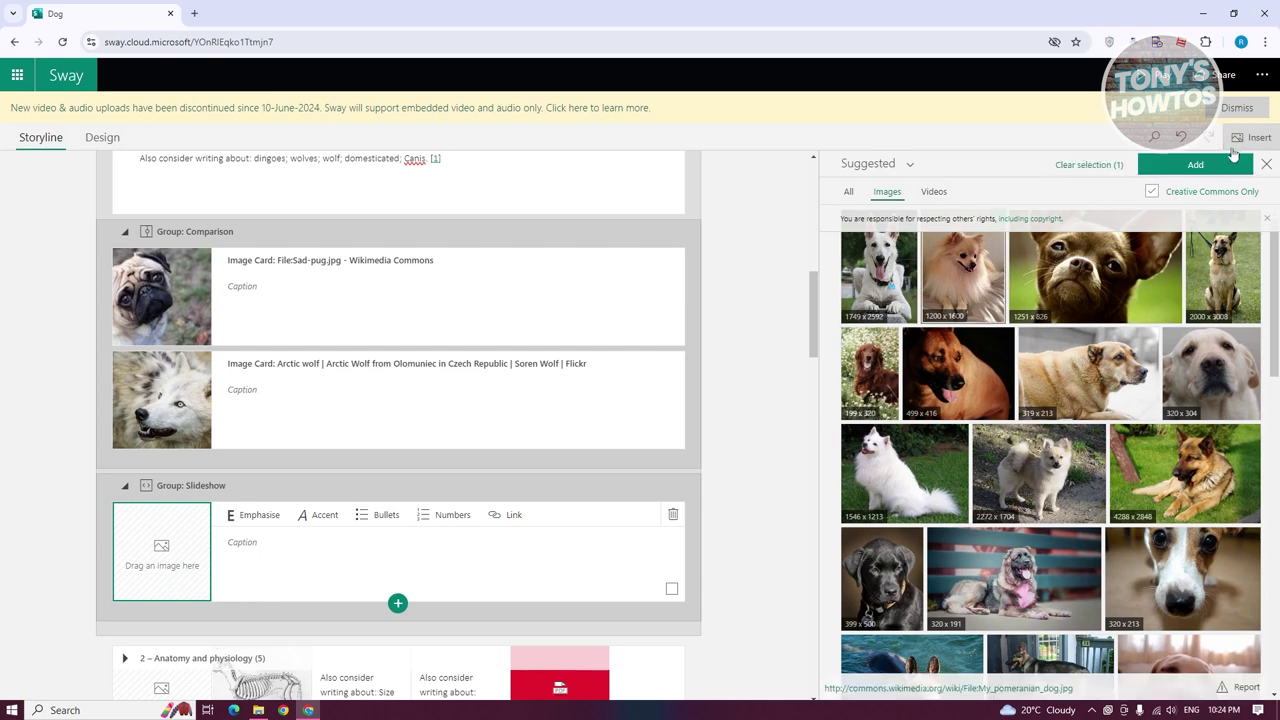
left_click(1195, 164)
Add the White German Shepherd Dog Posing.jpg picture to the Slideshow group as its second image card
left_click(398, 606)
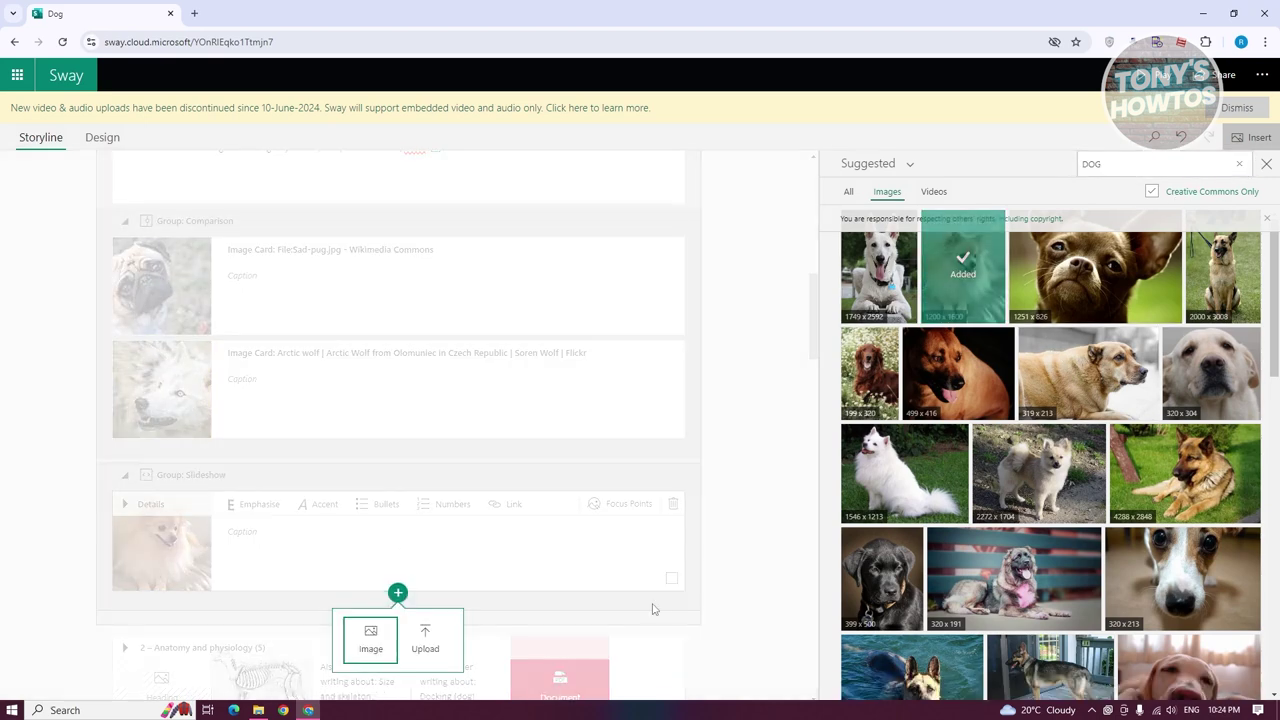
left_click(366, 641)
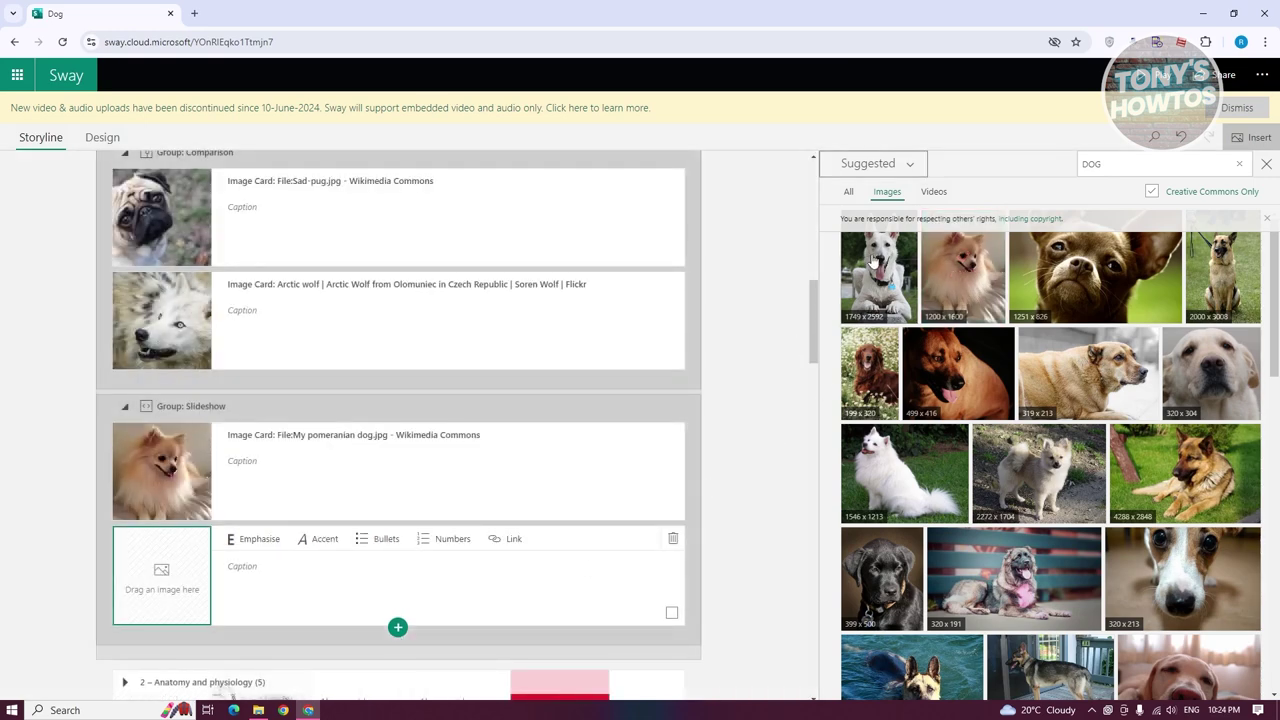
left_click(878, 262)
left_click(1195, 164)
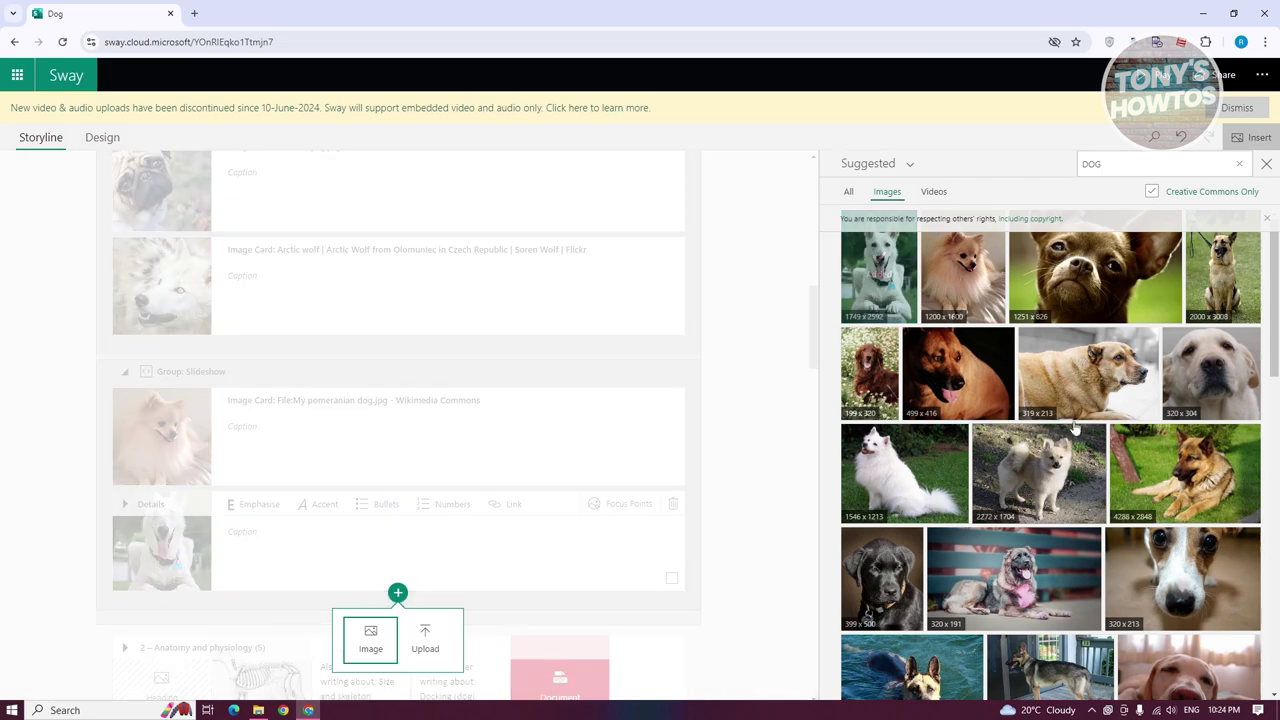
Add the lying German Shepherd picture and the pale dog at golf course picture together to the end of the Slideshow group
left_click(1185, 487)
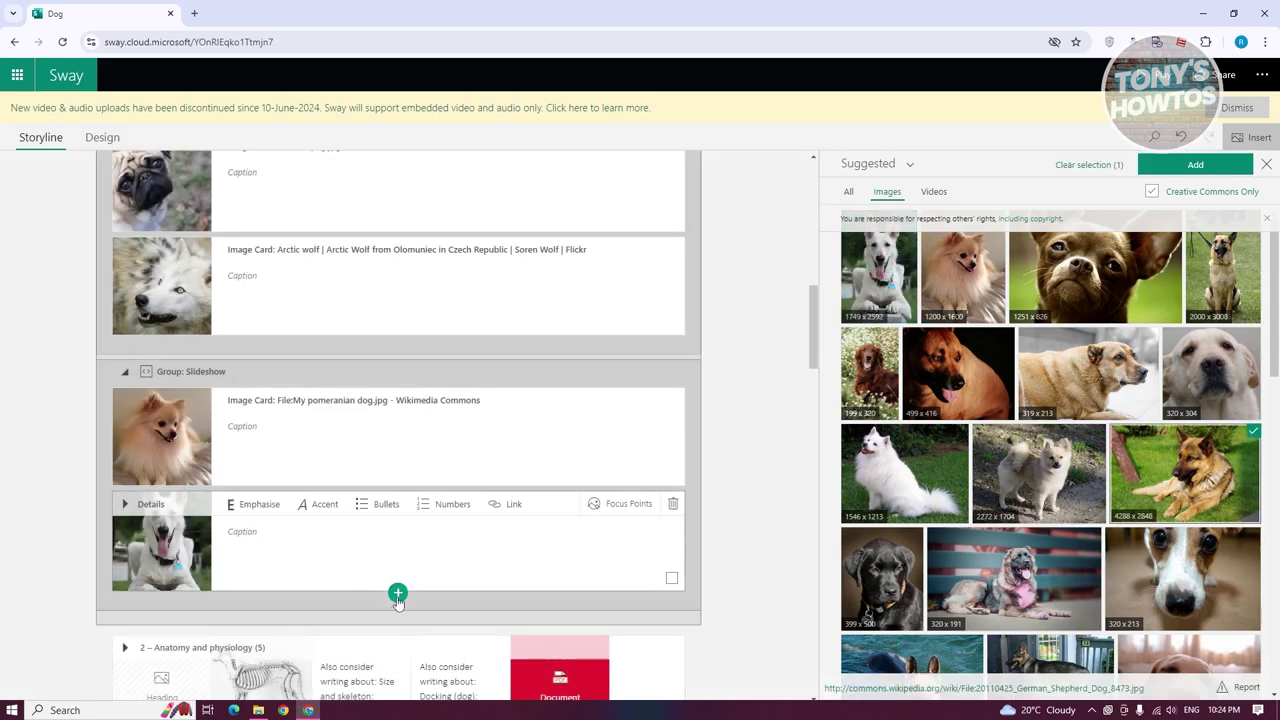
left_click(398, 594)
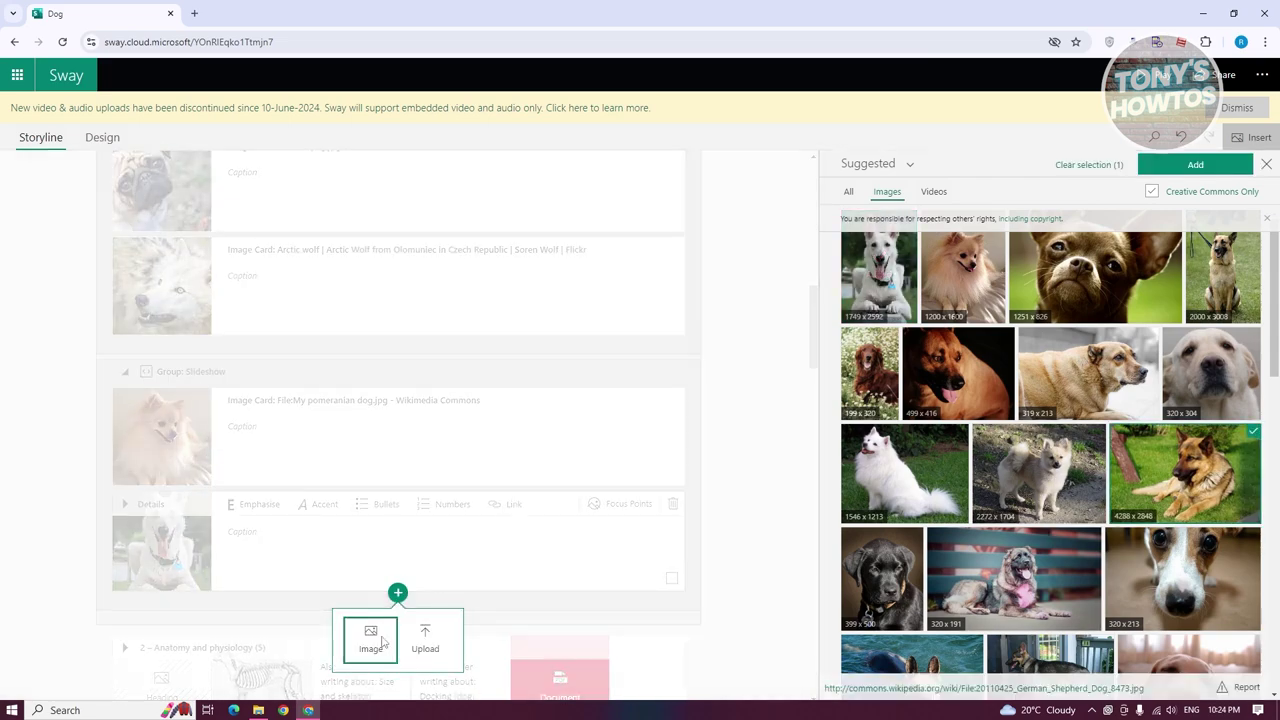
left_click(383, 642)
left_click(1217, 375)
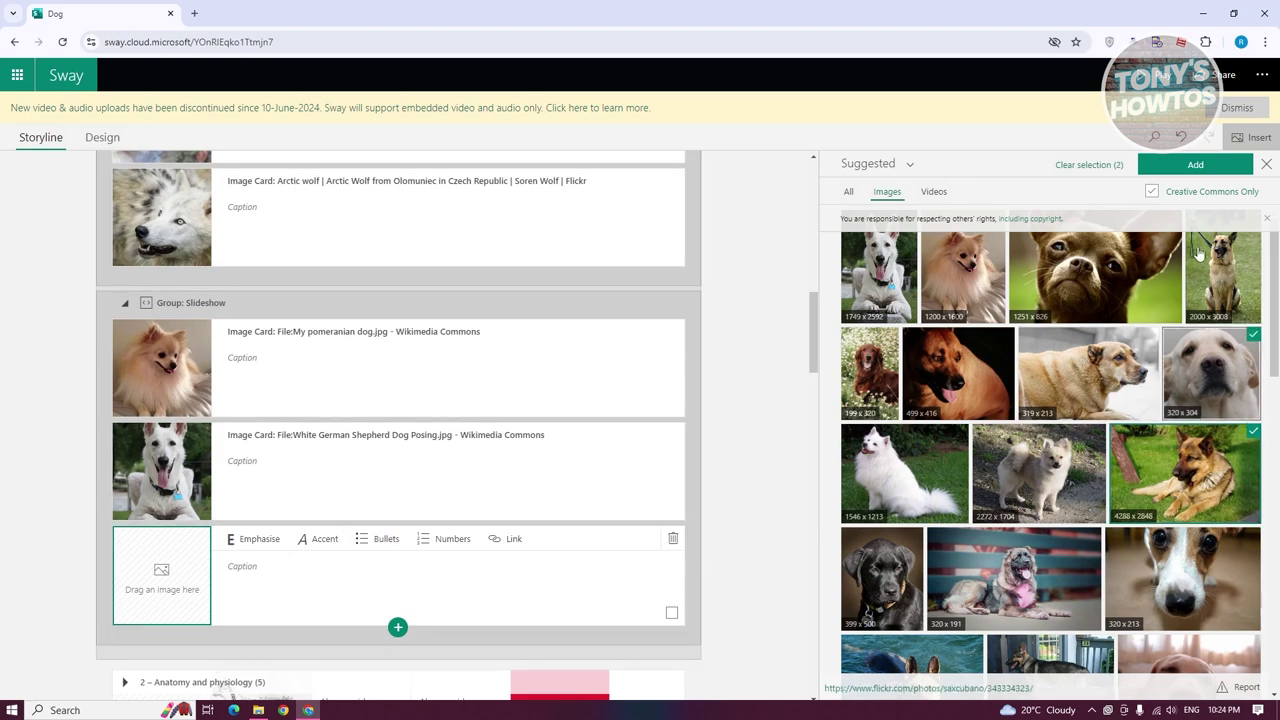
left_click(1195, 164)
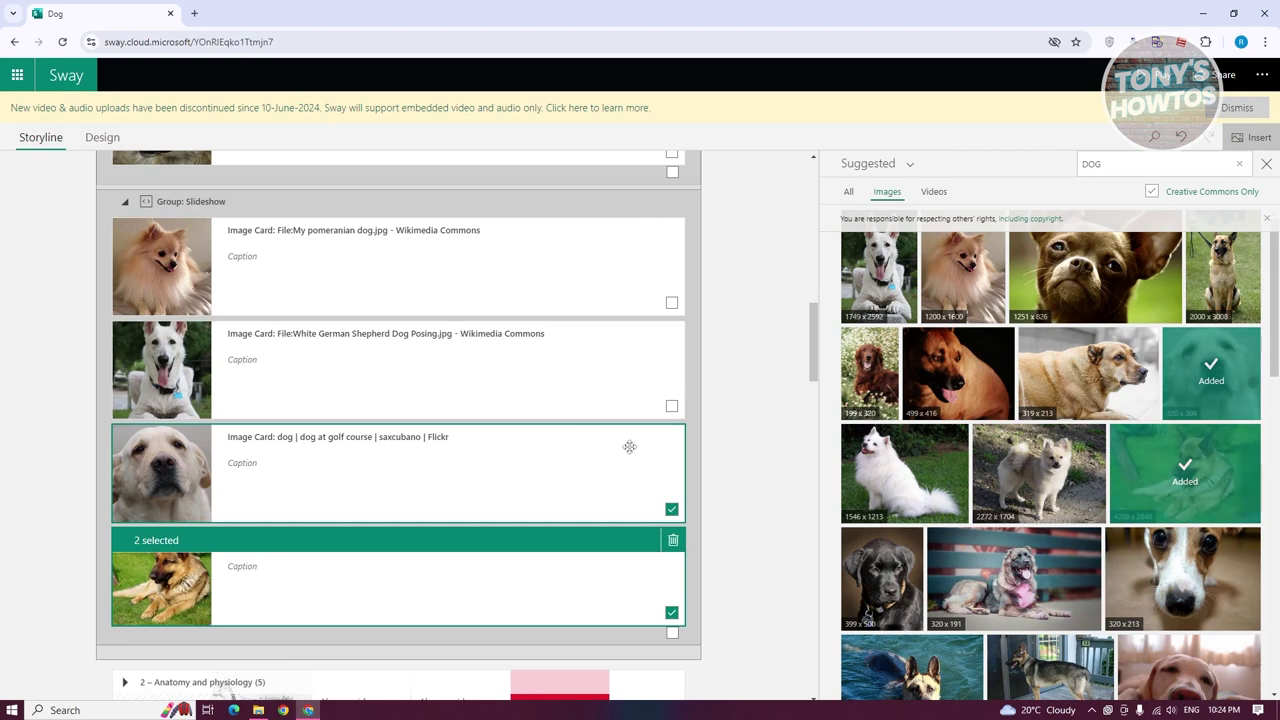
left_click(777, 409)
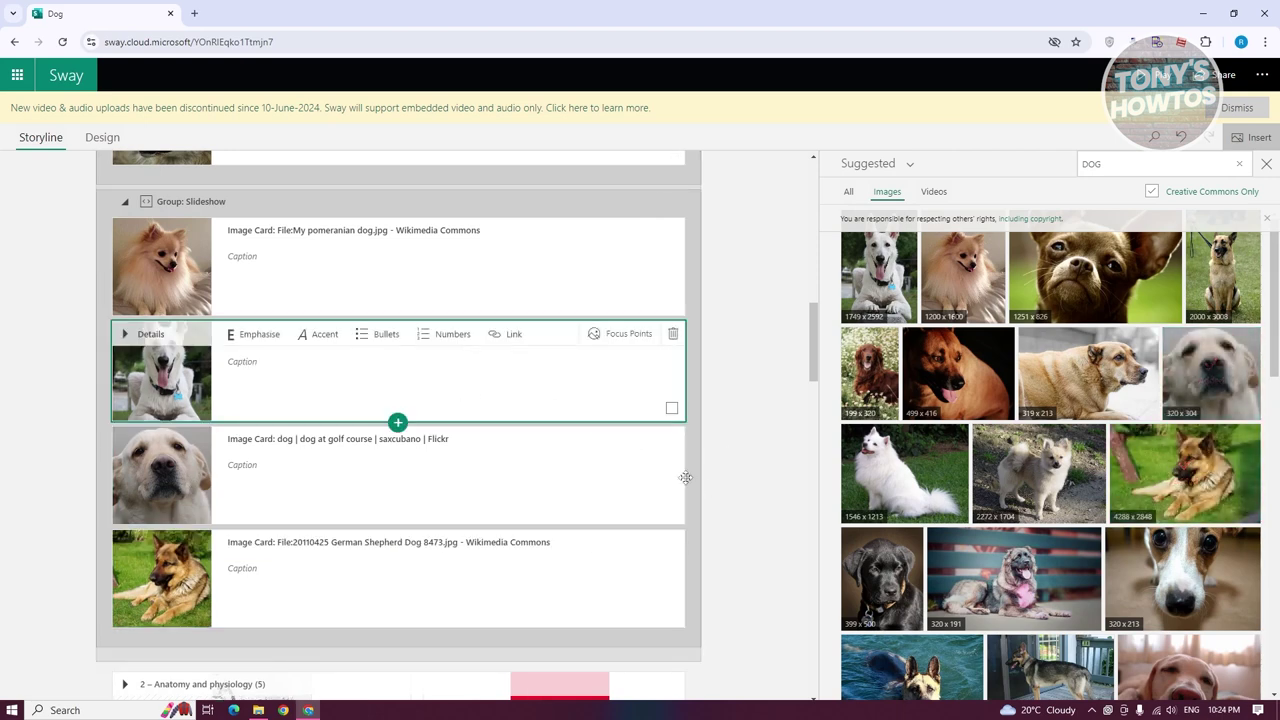
Close the suggested images, review the storyline up to the Title card, and display the presentation in the Design view
left_click(346, 479)
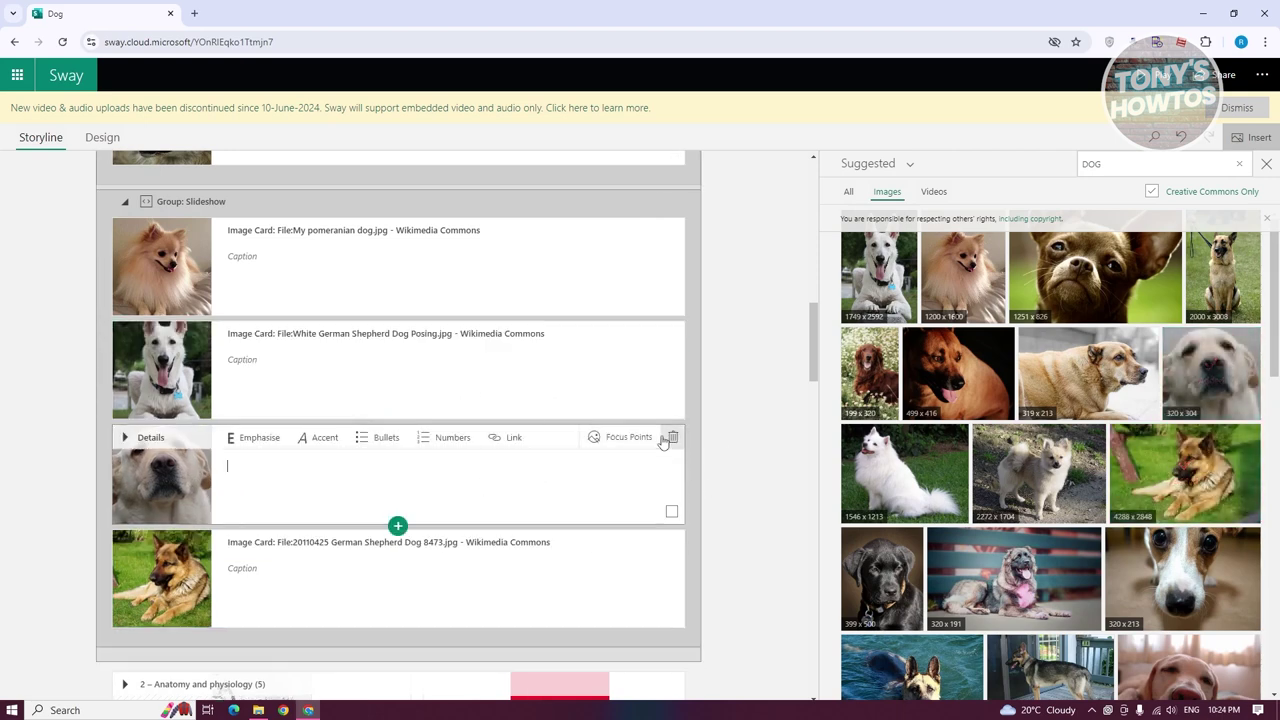
left_click(1267, 163)
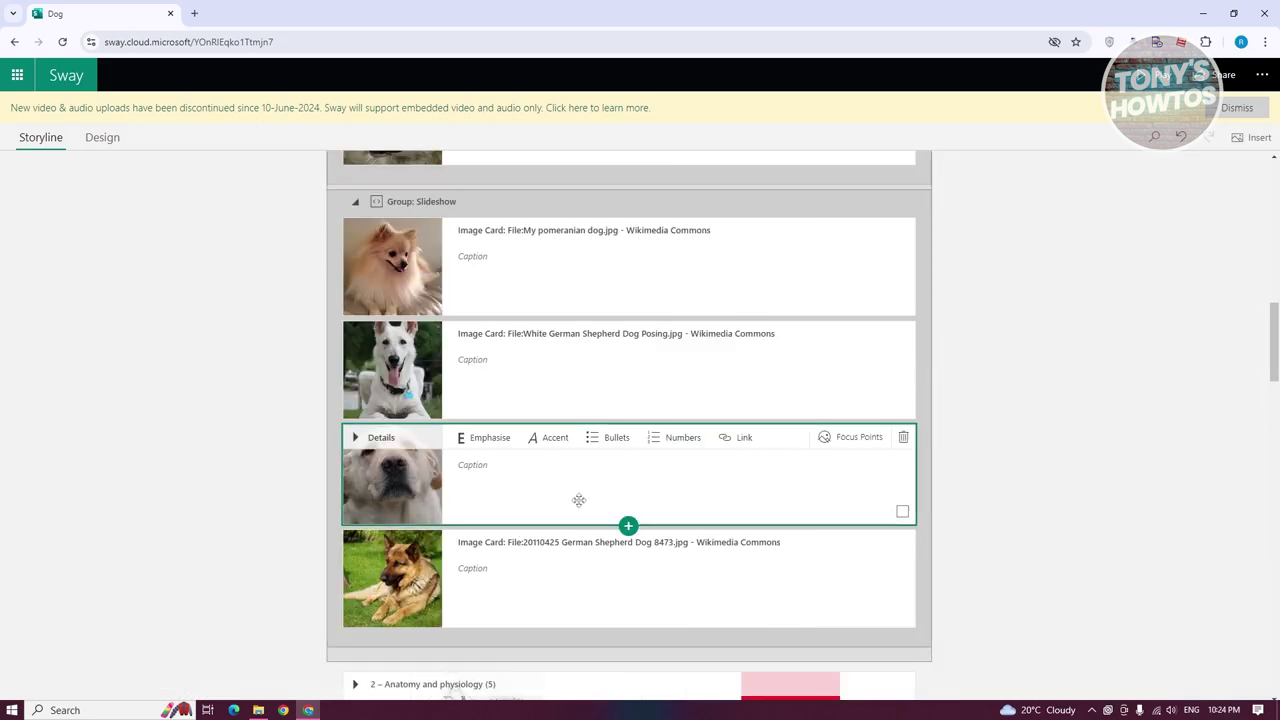
scroll(700, 490, "up", 5)
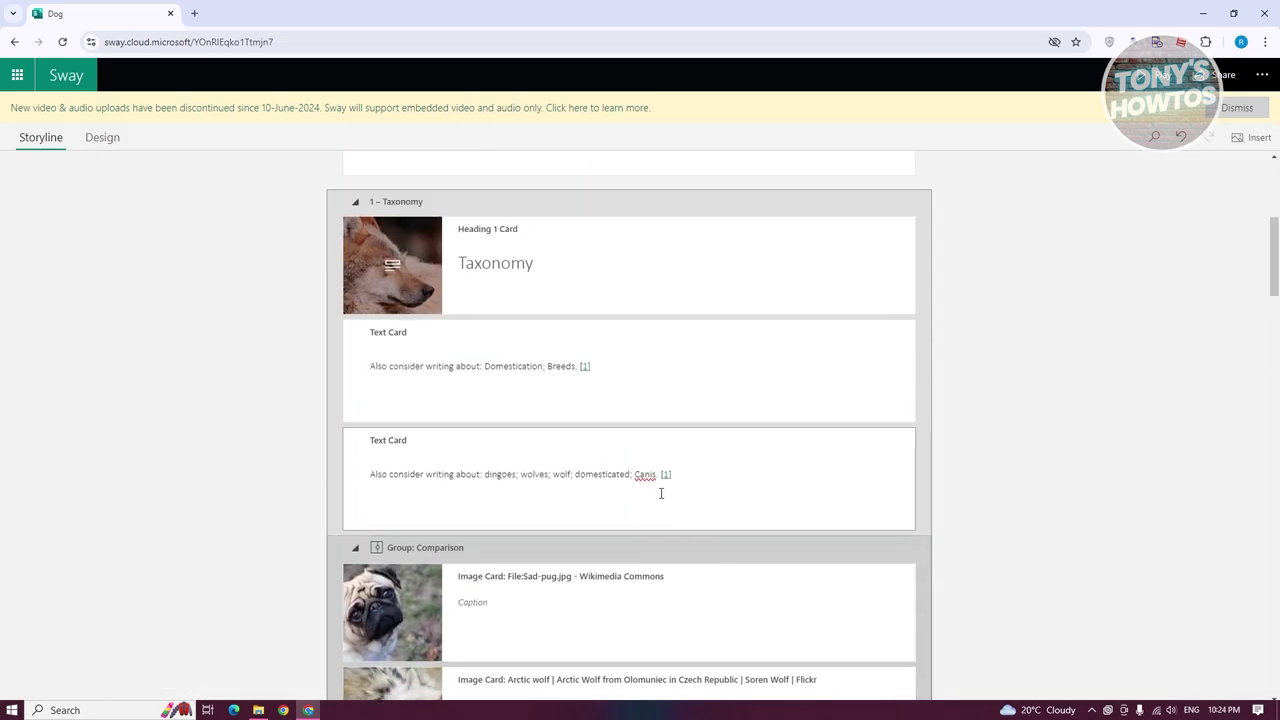
scroll(662, 493, "down", 5)
scroll(820, 574, "up", 15)
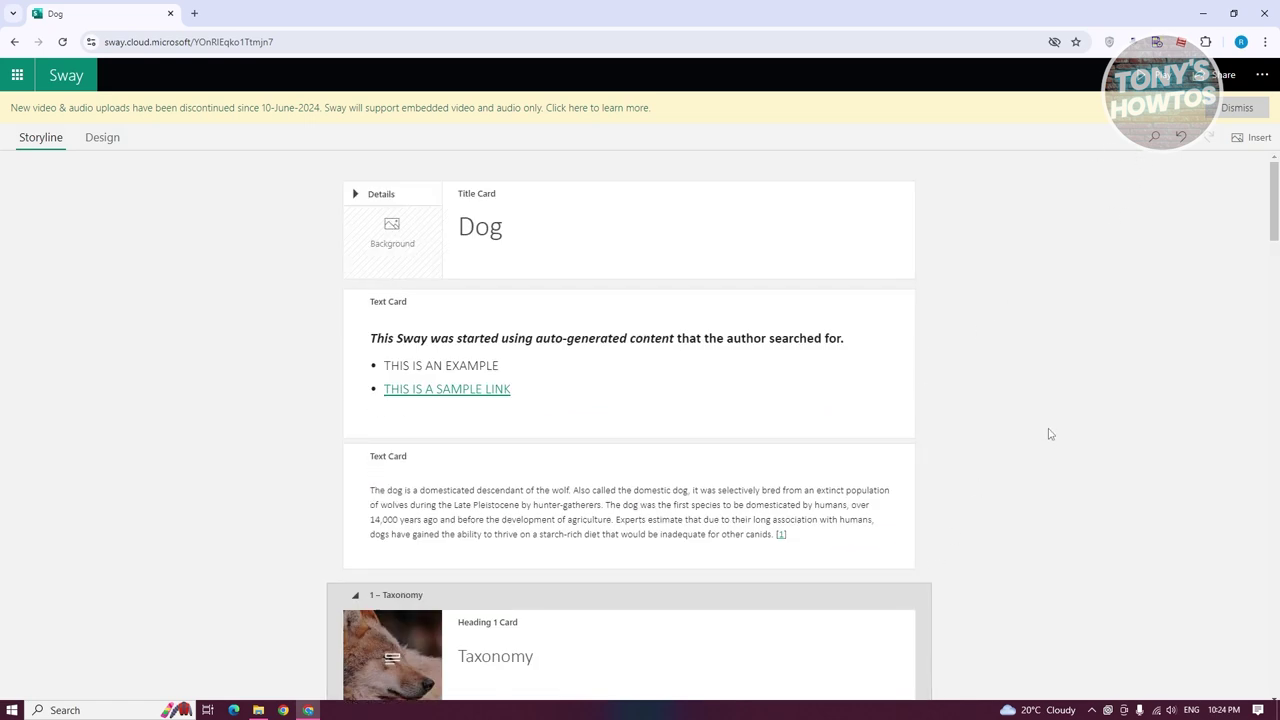
left_click(104, 142)
scroll(778, 410, "up", 10)
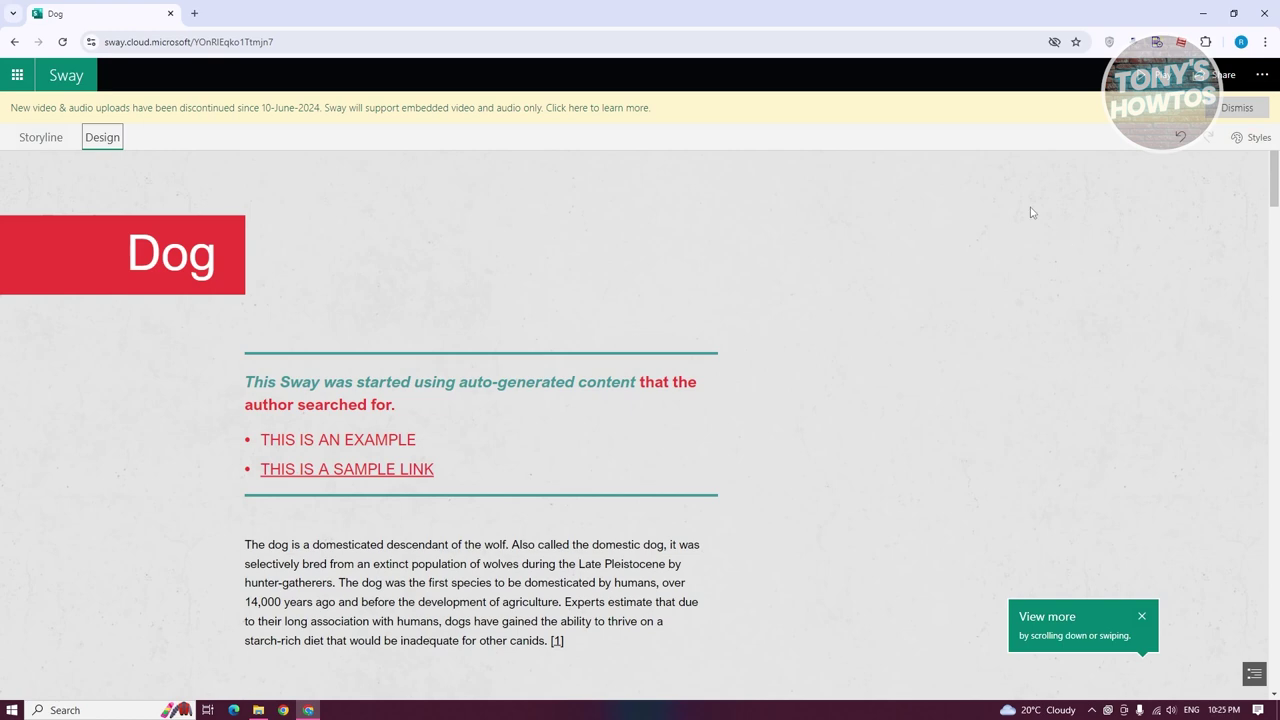
Open the presentation's style options and look through the available themes
left_click(1250, 137)
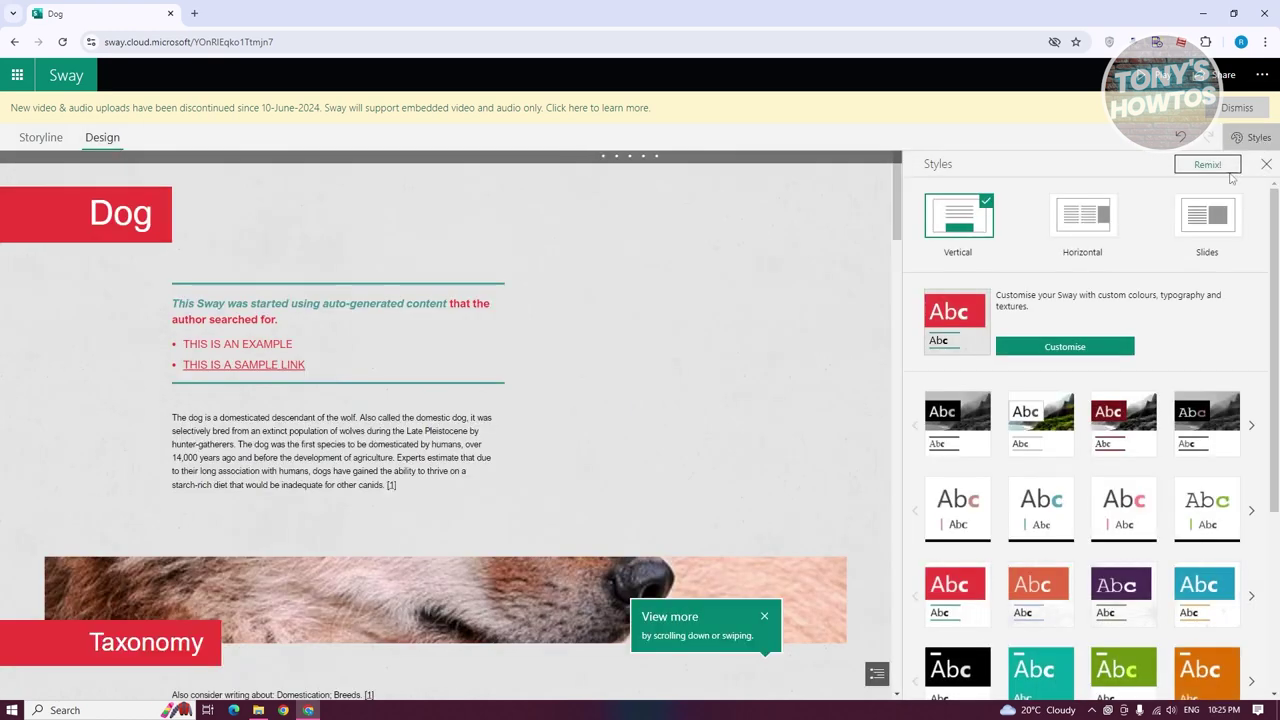
scroll(1025, 483, "down", 3)
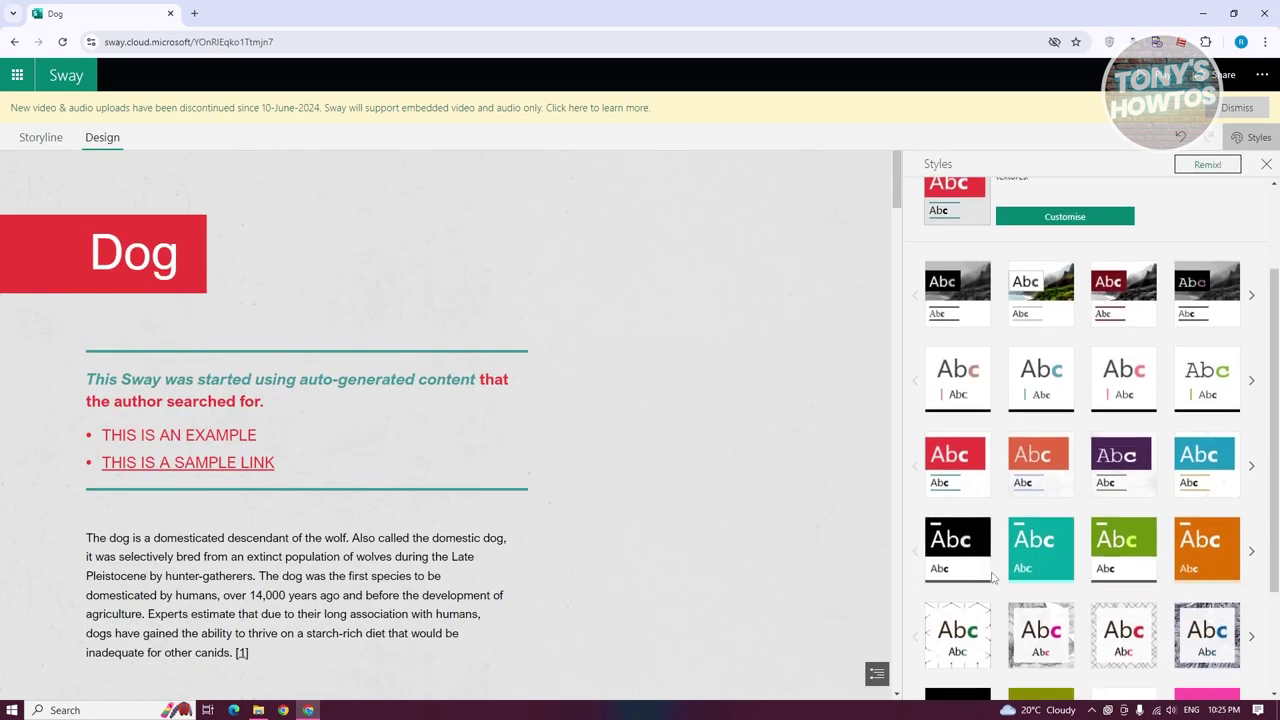
scroll(995, 440, "up", 3)
Apply the black serif theme from the first theme row and review it on the Taxonomy section and its image groups
left_click(988, 424)
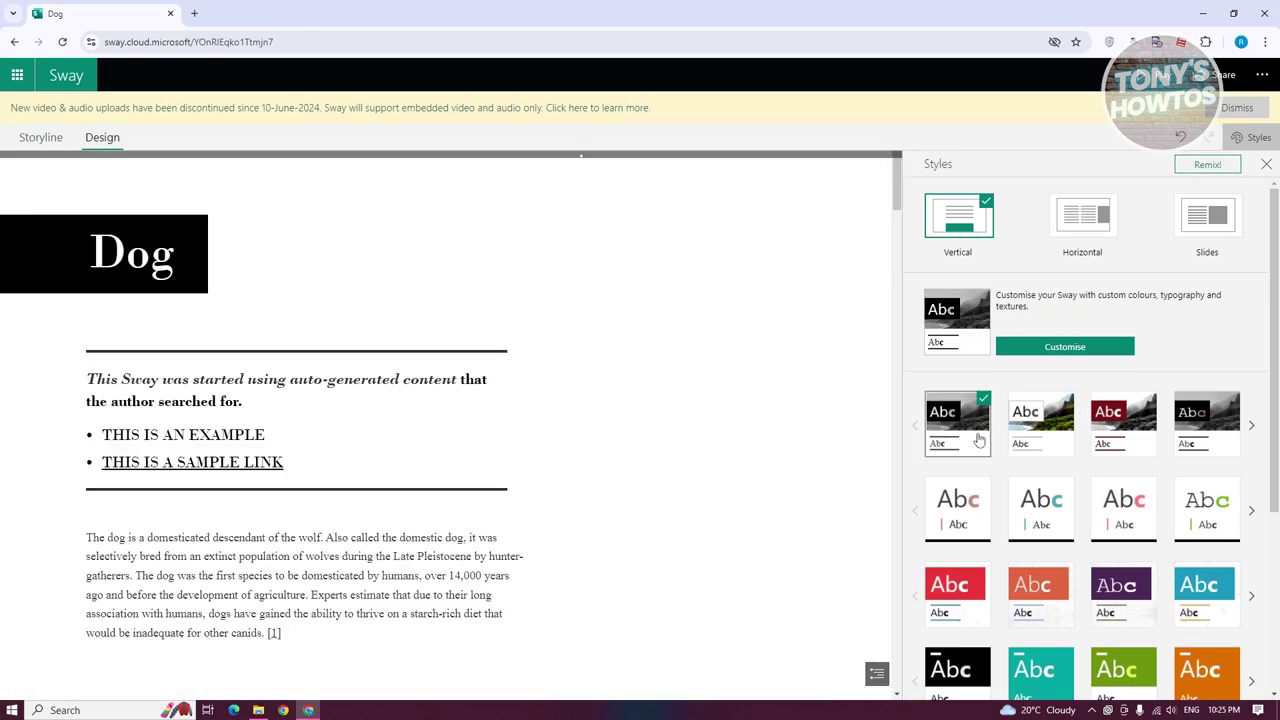
scroll(575, 451, "down", 10)
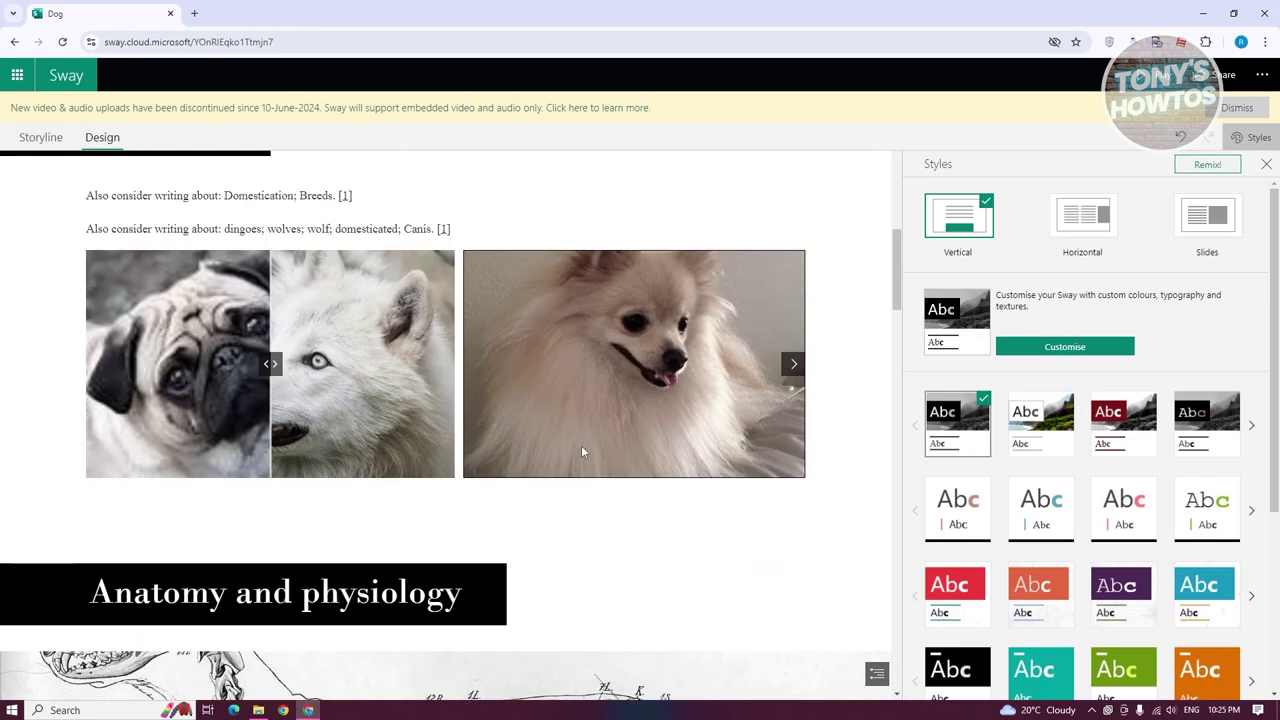
scroll(585, 450, "down", 5)
scroll(589, 449, "up", 8)
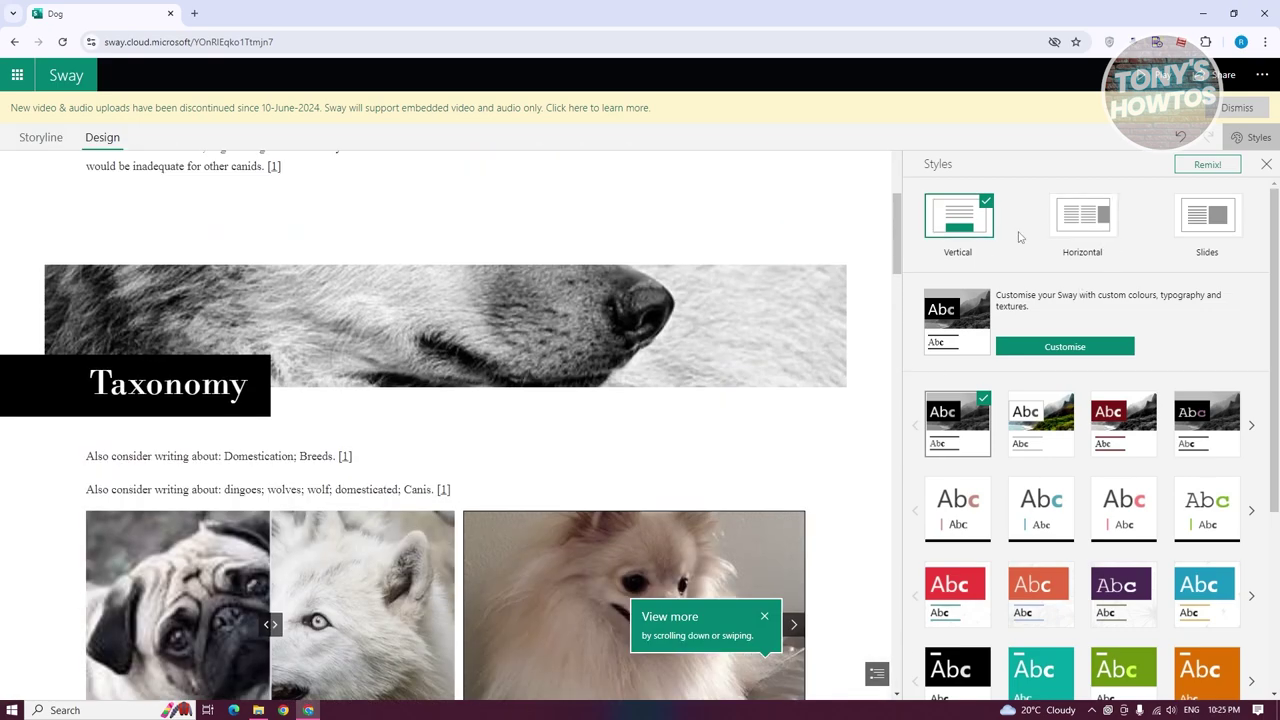
Switch the presentation layout to Horizontal and page forward through the preview
left_click(1087, 235)
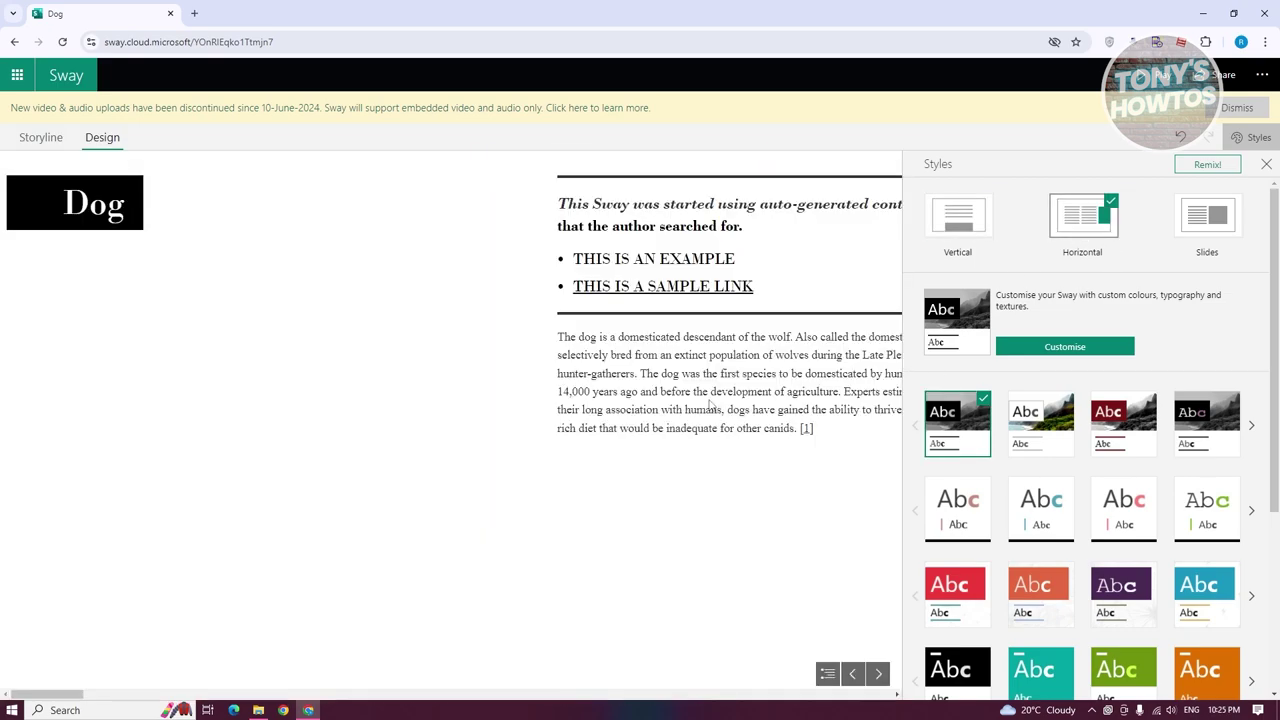
left_click(878, 675)
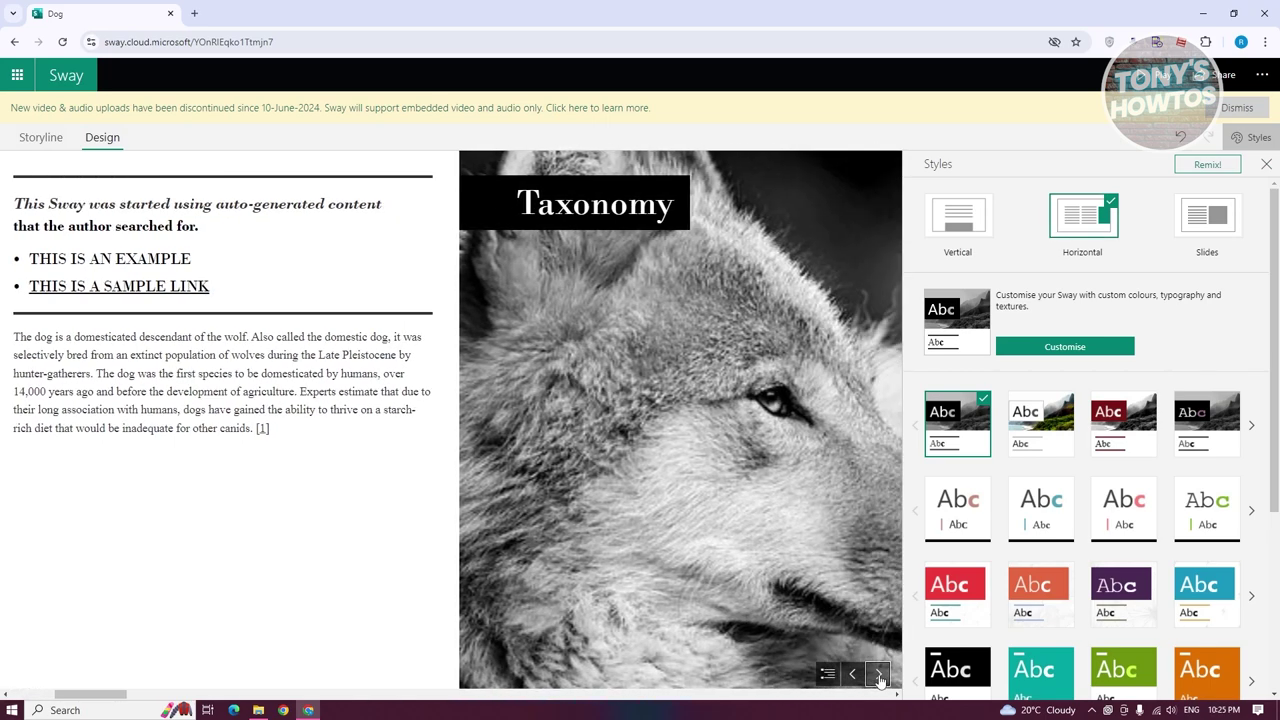
left_click(878, 675)
Try the Slides layout and page forward through the first slides
left_click(1207, 215)
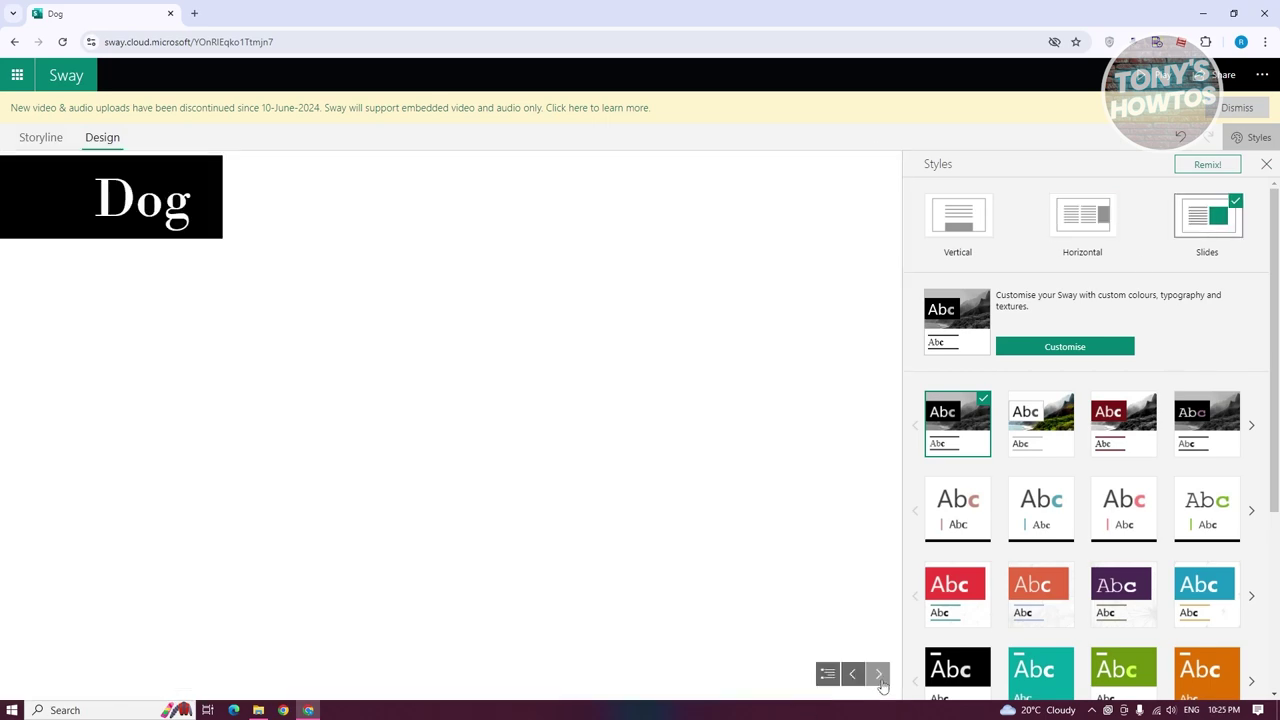
left_click(879, 676)
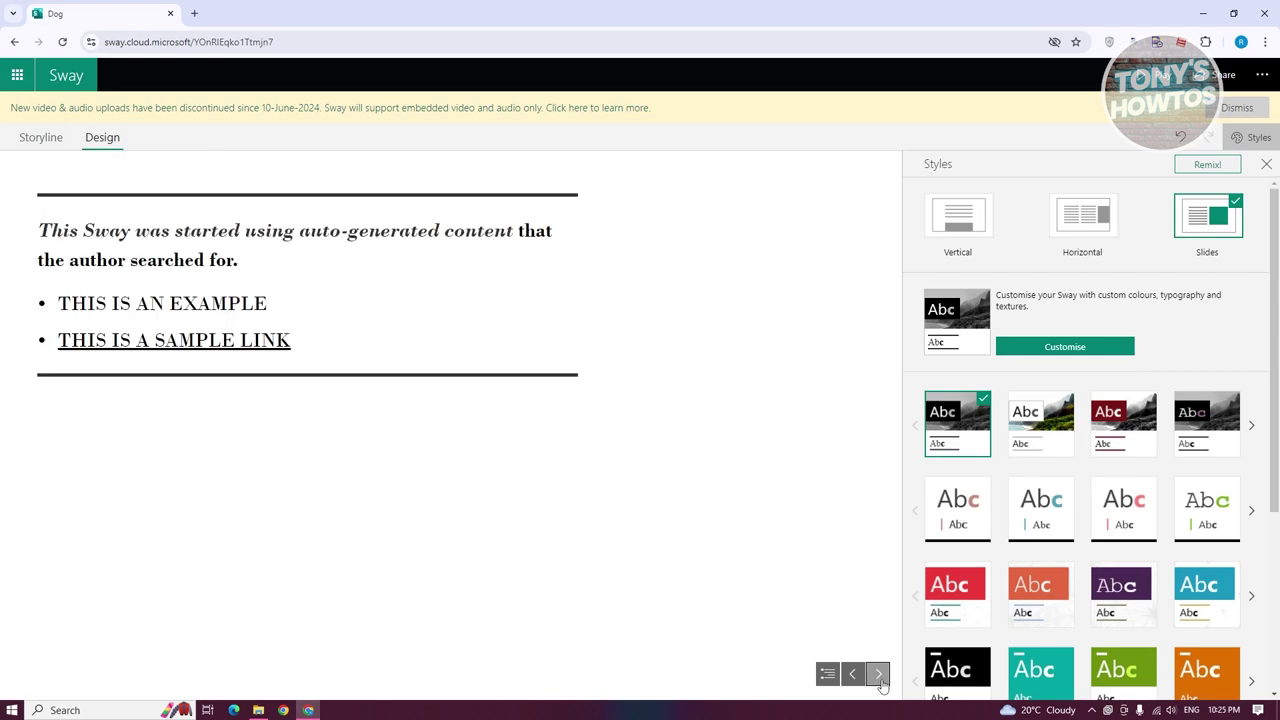
left_click(879, 676)
Set the layout to Horizontal and apply the dark red serif theme from the first theme row
left_click(1075, 233)
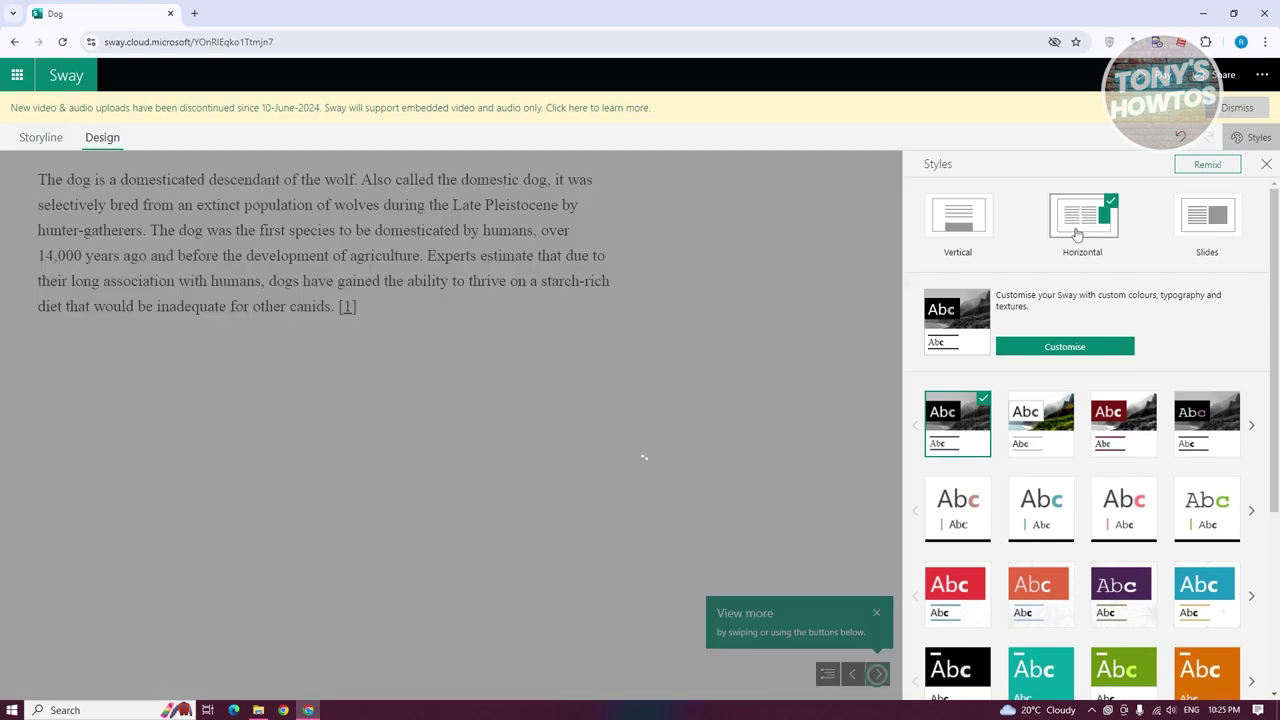
scroll(1152, 502, "down", 3)
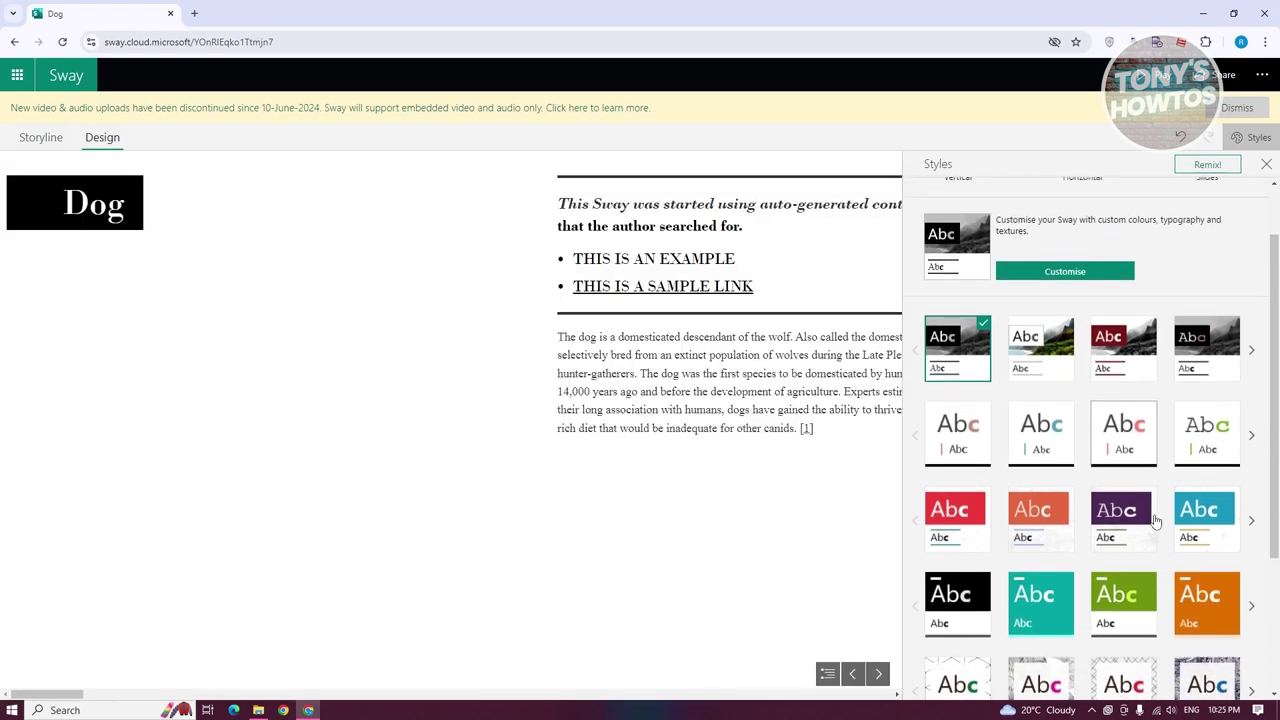
scroll(1113, 632, "down", 1)
scroll(1150, 628, "up", 3)
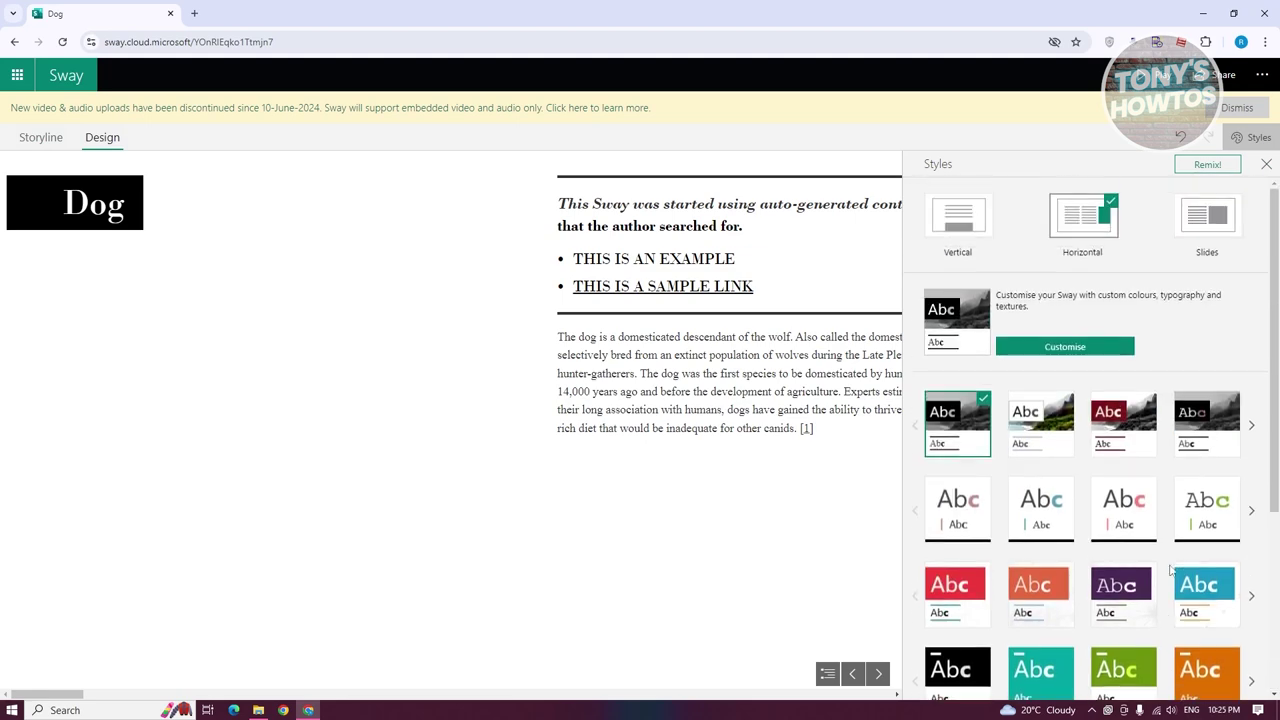
left_click(1123, 421)
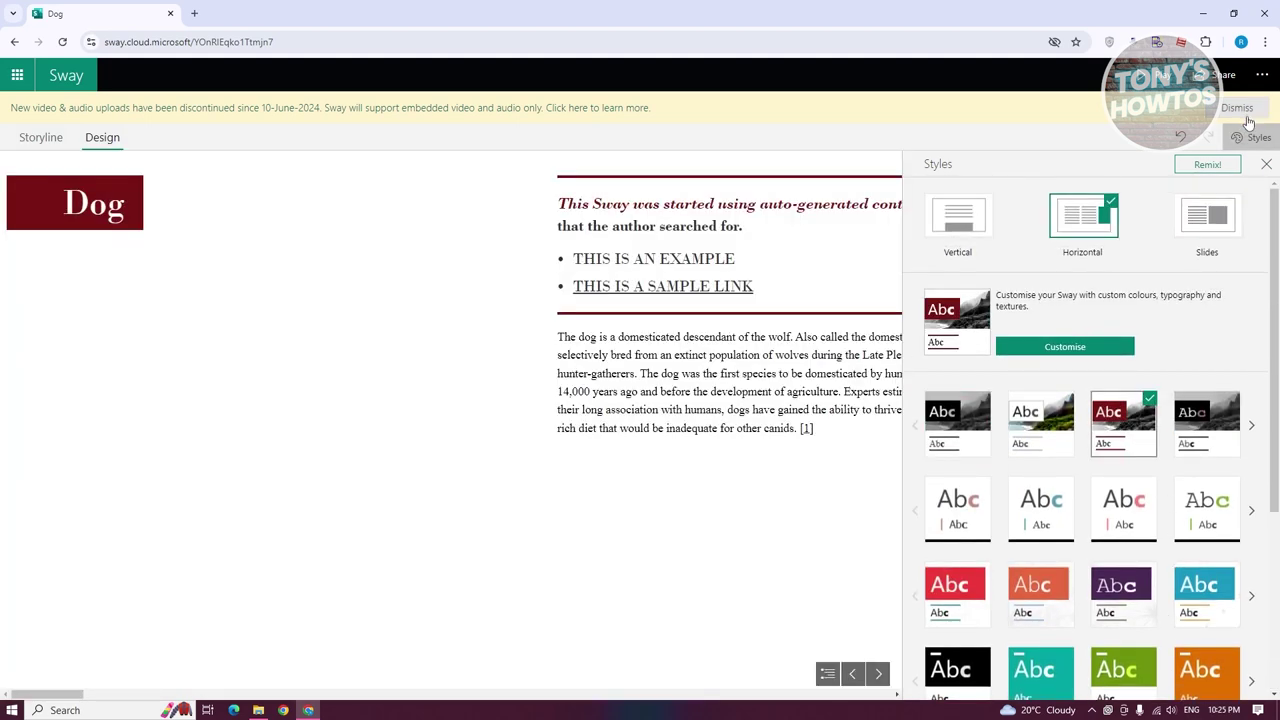
Dismiss the notice about discontinued video and audio uploads and close the style options to enlarge the preview
left_click(1236, 107)
left_click(1266, 132)
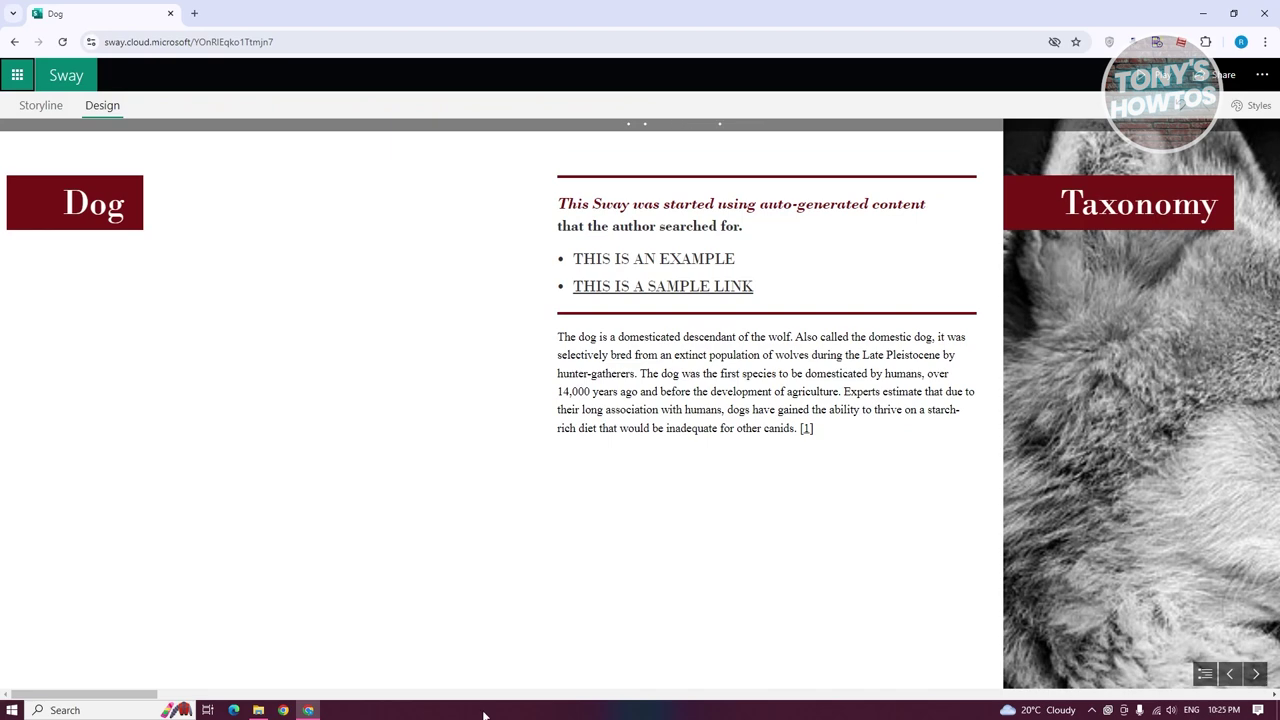
left_click(900, 430)
left_click(510, 440)
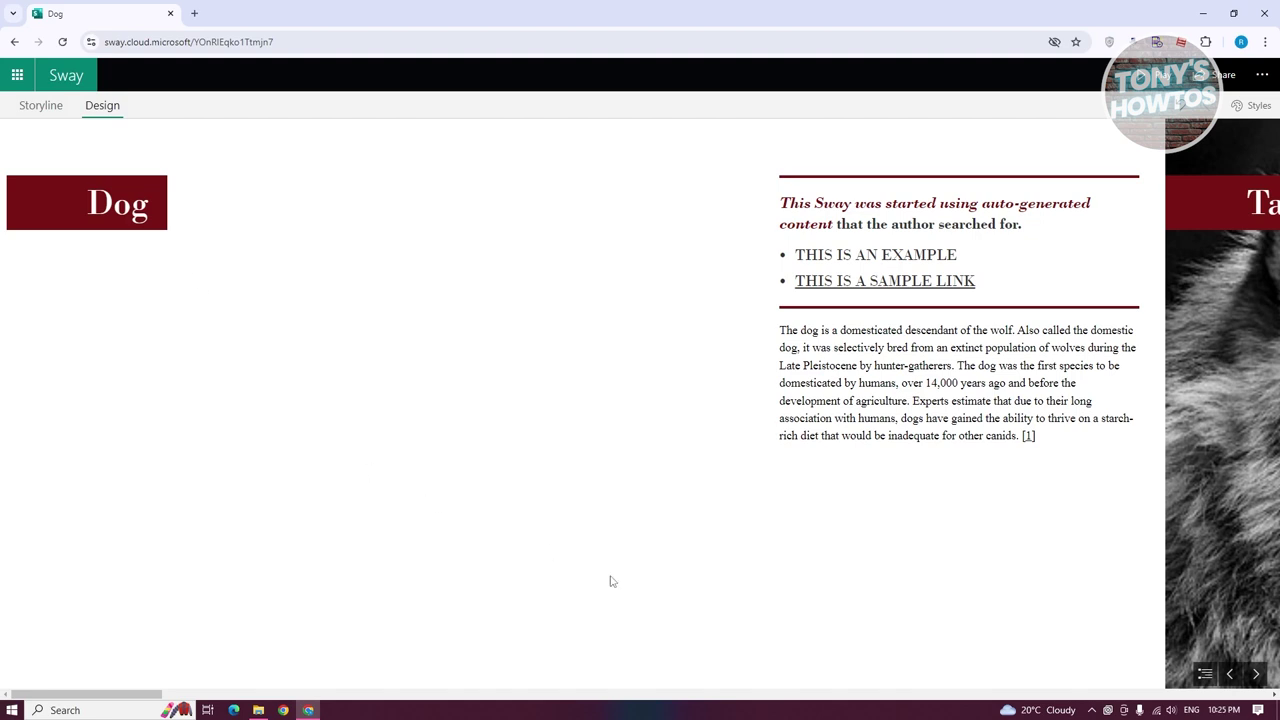
Apply Moderate emphasis to the introductory paragraph beginning "The dog is a domesticated descendant of the wolf"
left_click(878, 367)
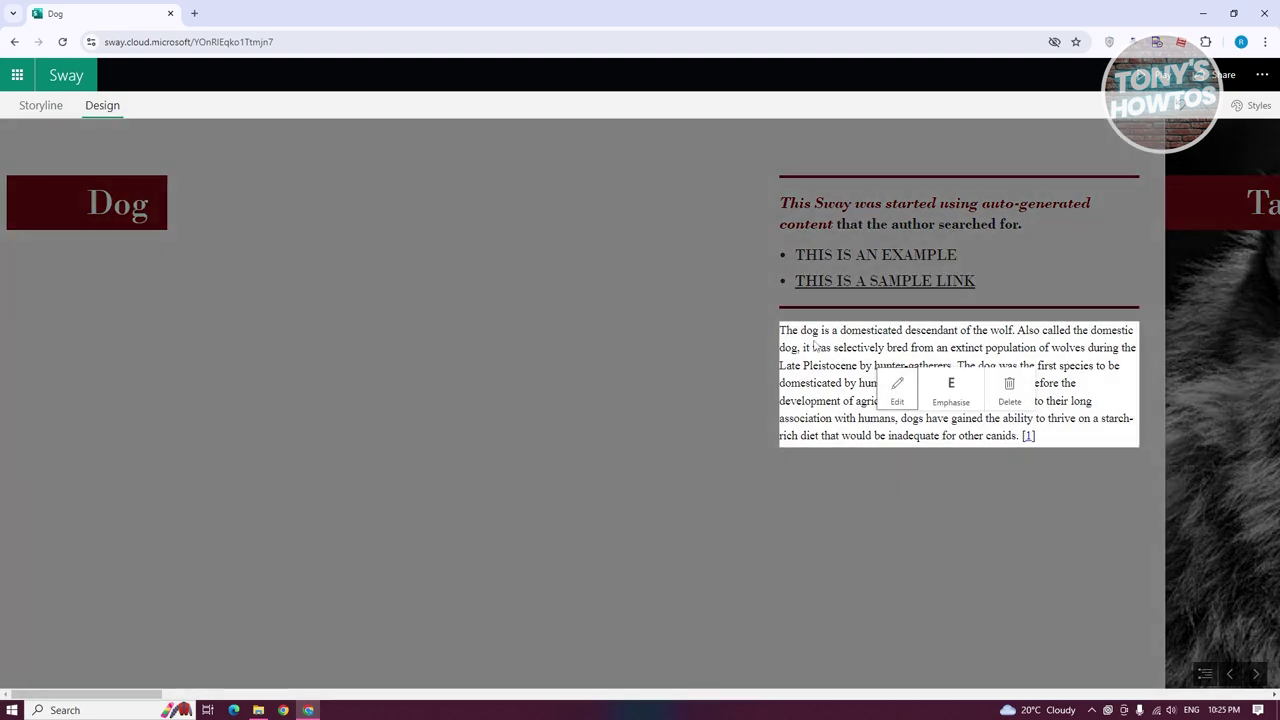
left_click(806, 336)
left_click_drag(932, 365, 960, 388)
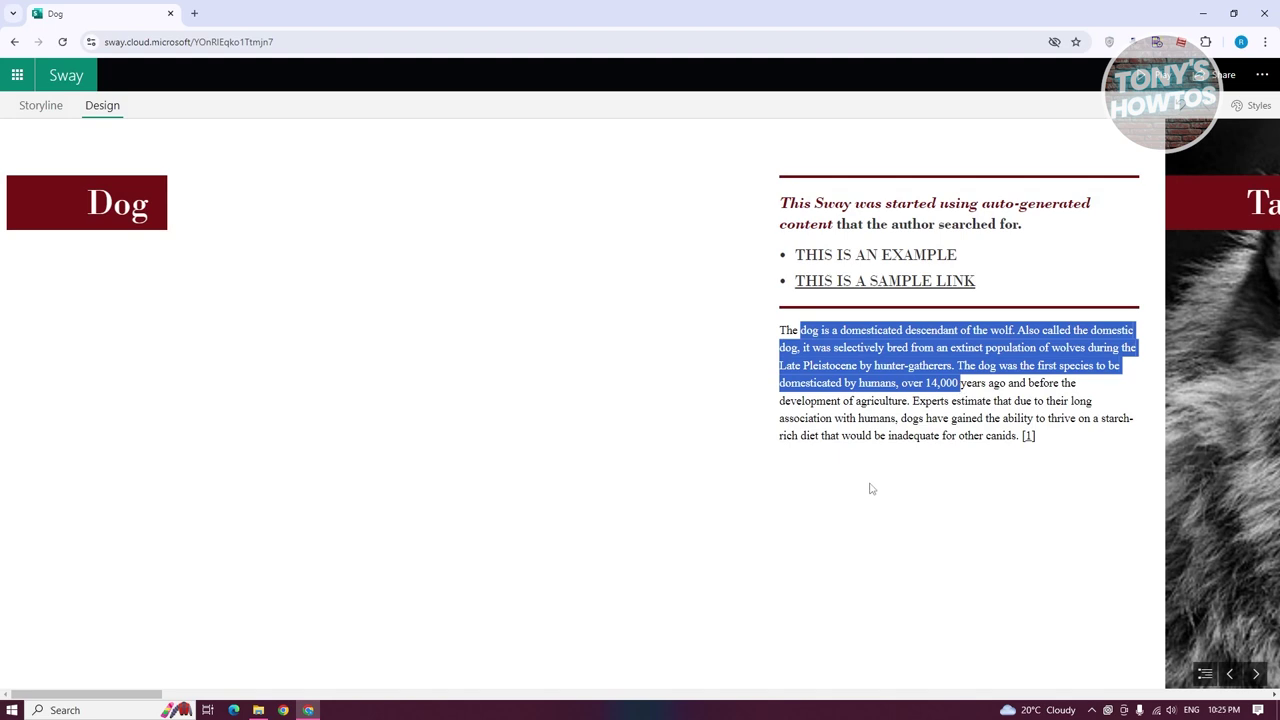
left_click(937, 397)
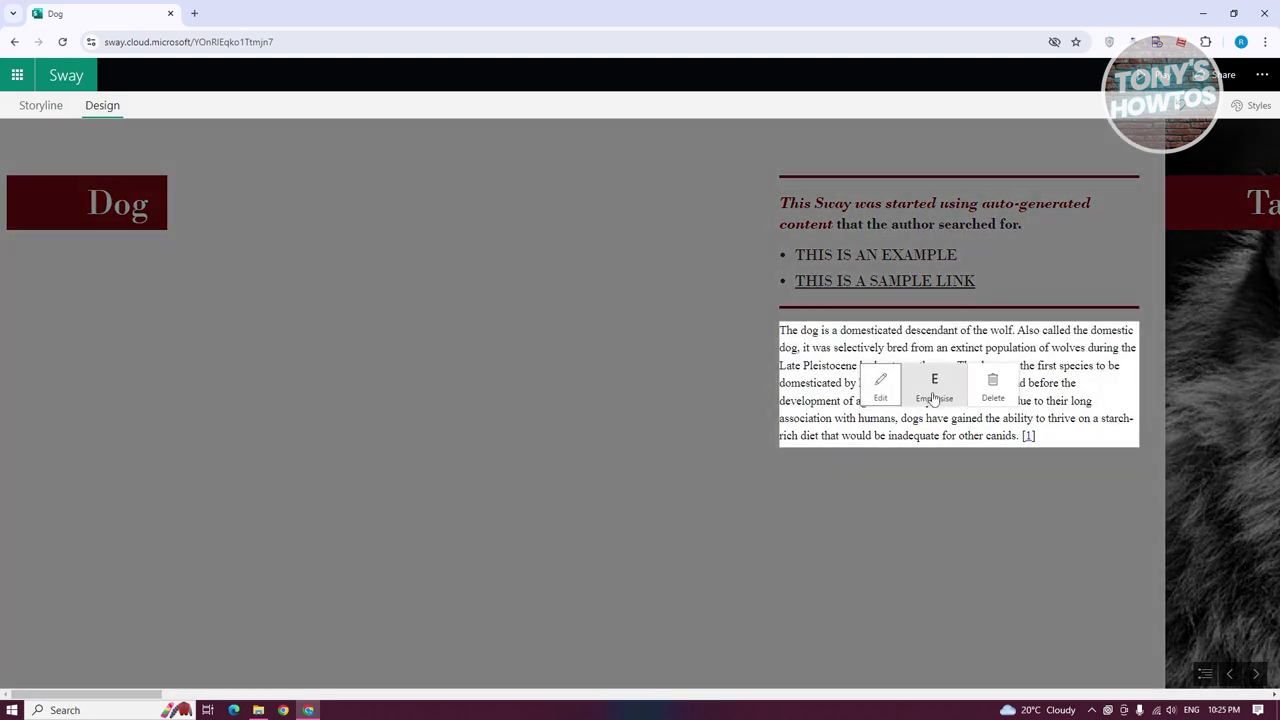
left_click(938, 392)
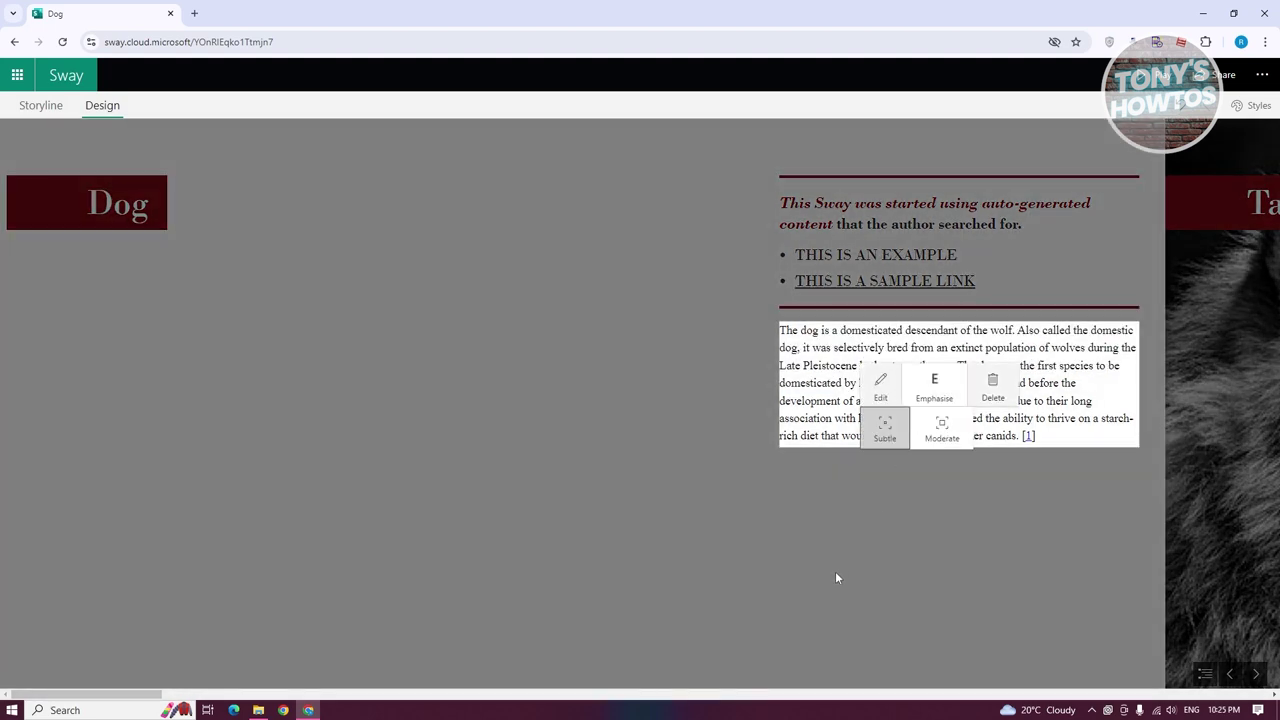
left_click(941, 430)
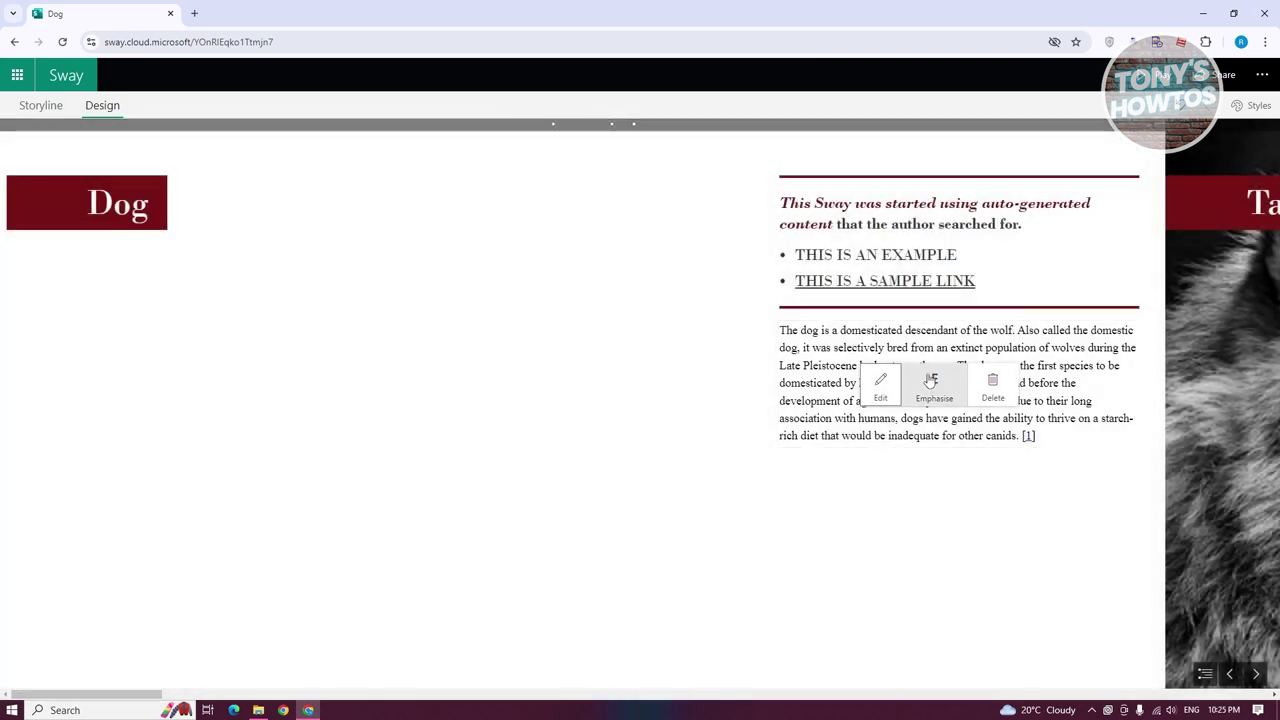
left_click(930, 380)
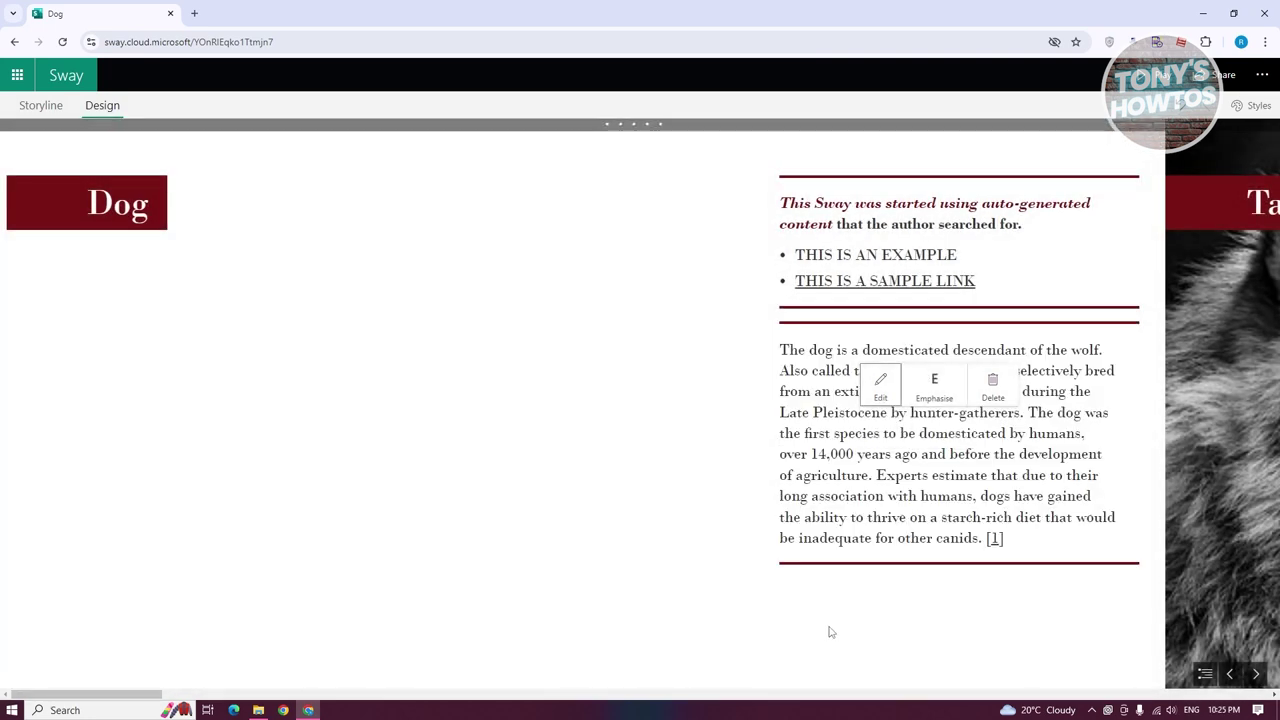
Set the focus point of the Taxonomy heading's wolf picture on the wolf's eye and close the focus point settings
left_click(1256, 674)
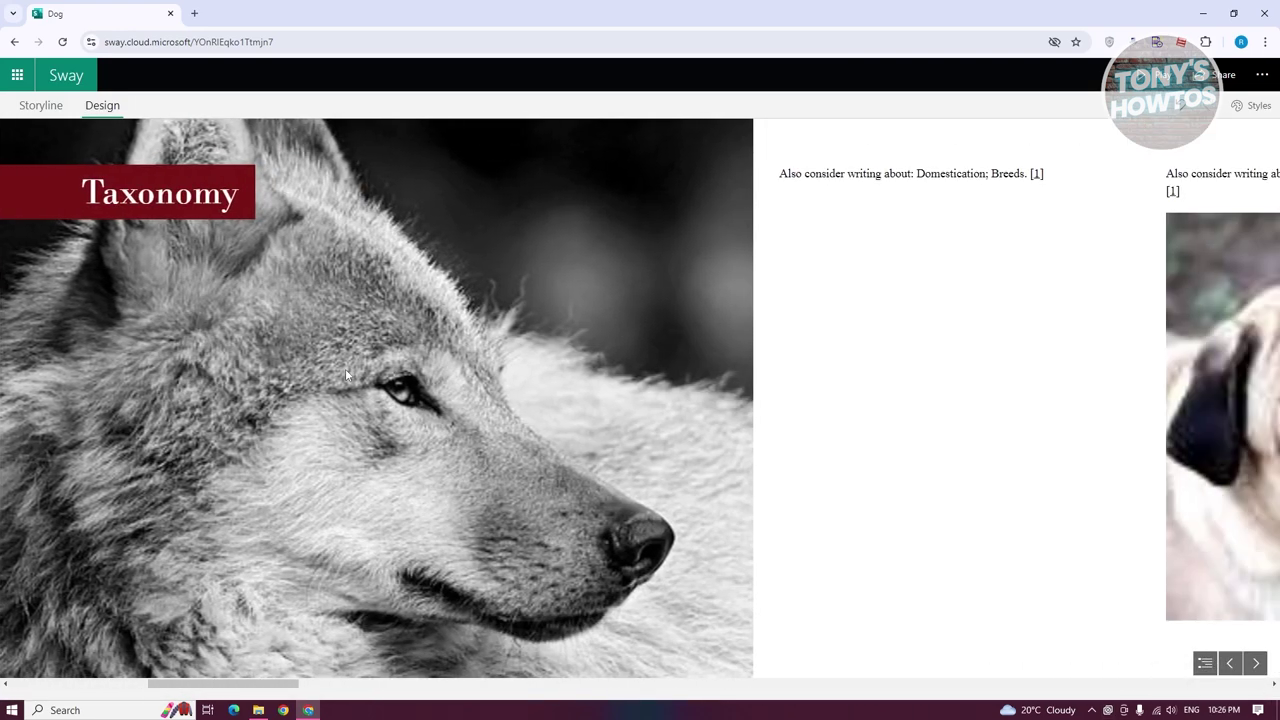
left_click(345, 372)
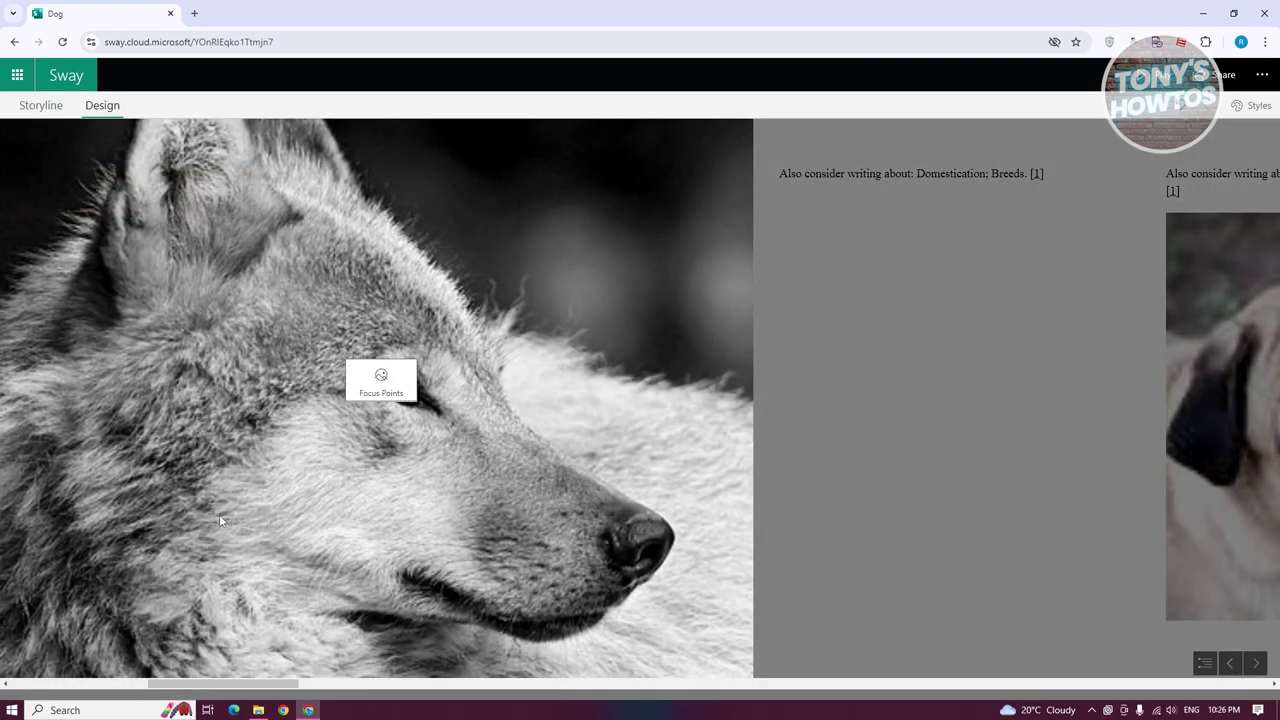
left_click(381, 380)
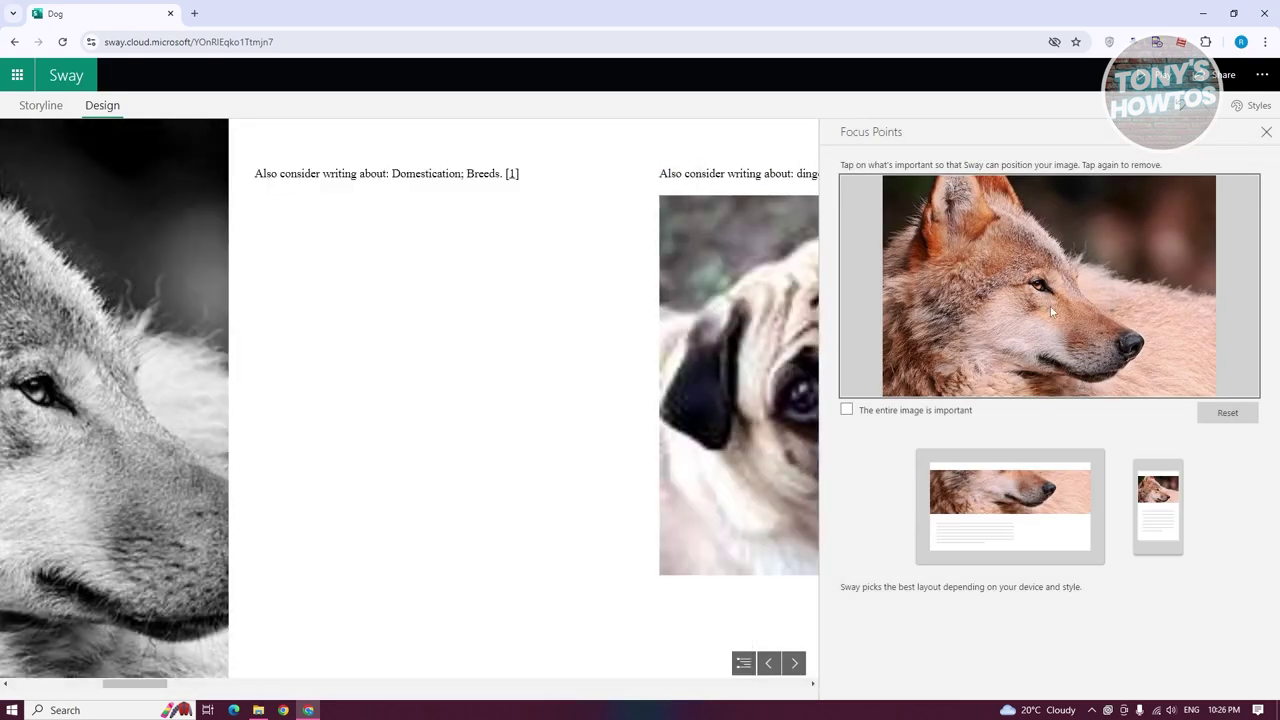
left_click(1000, 282)
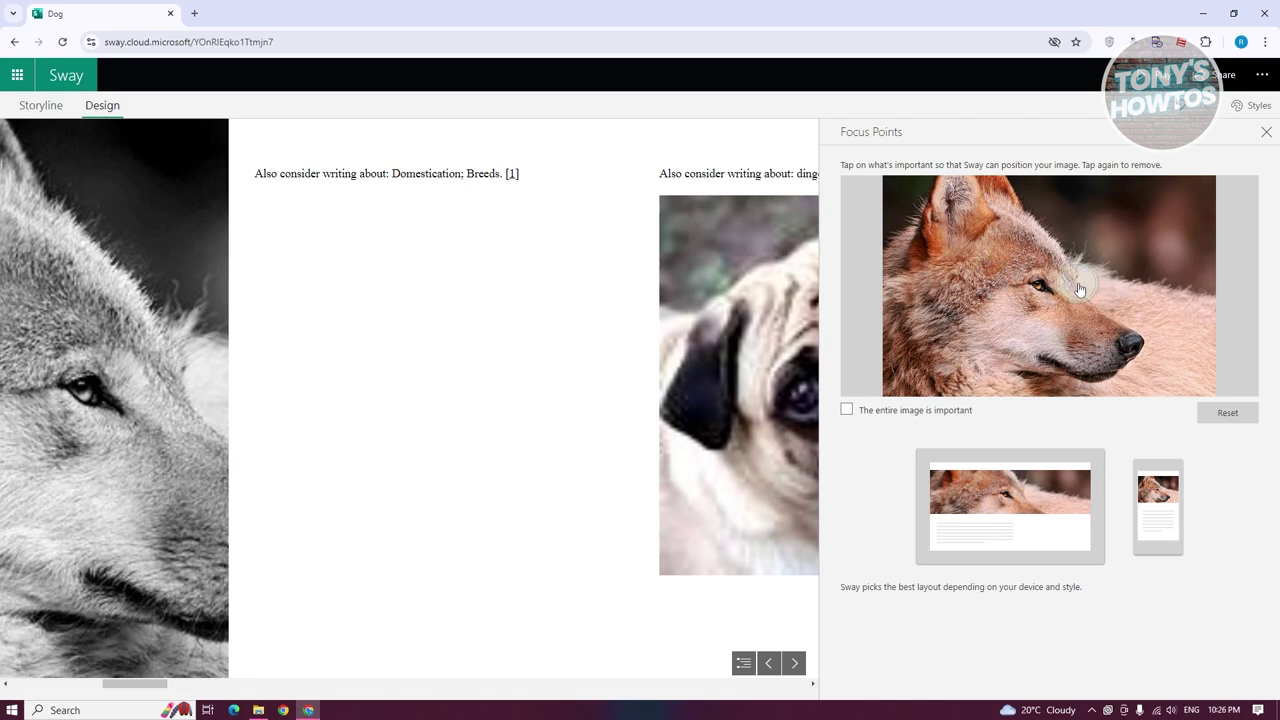
left_click(1127, 347)
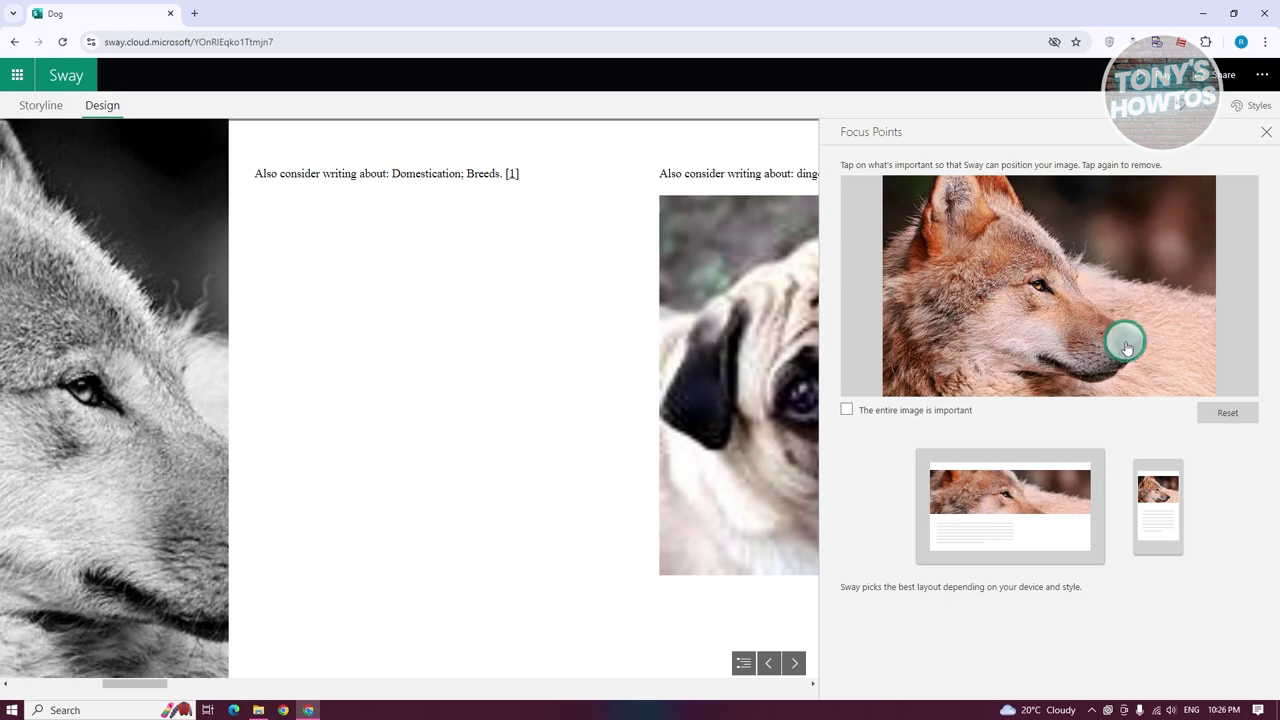
left_click(1046, 295)
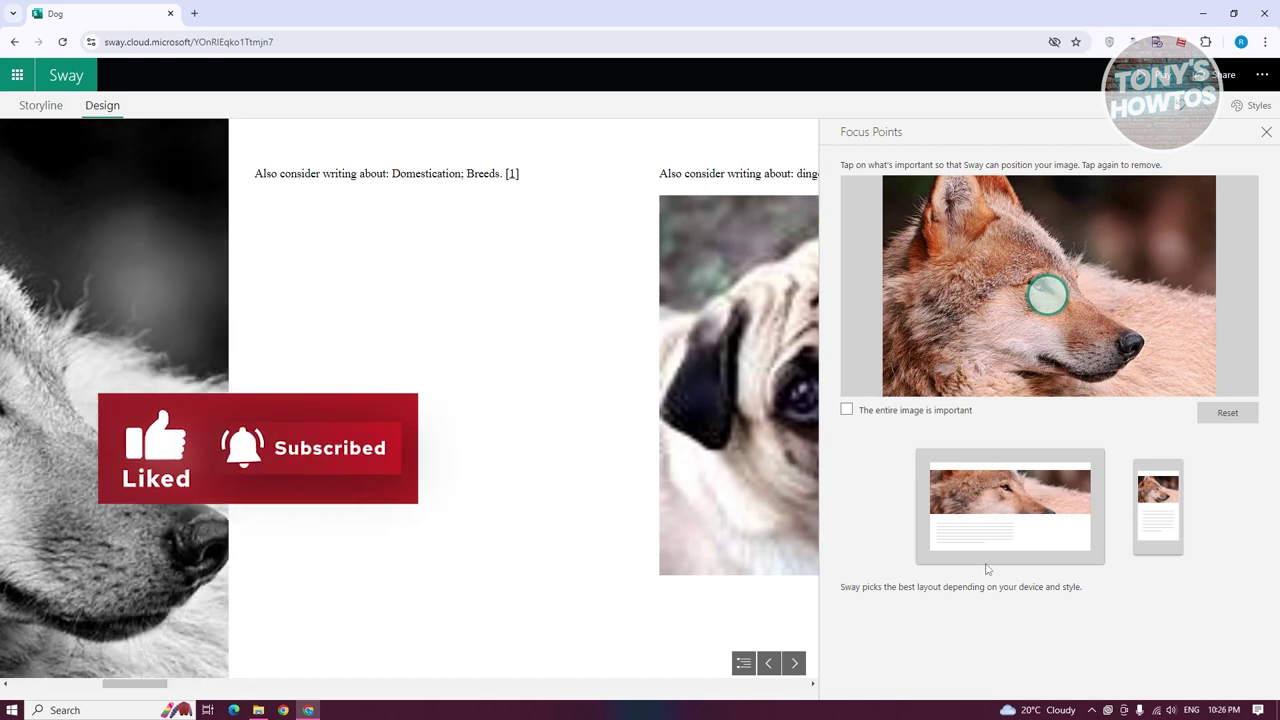
left_click(1266, 131)
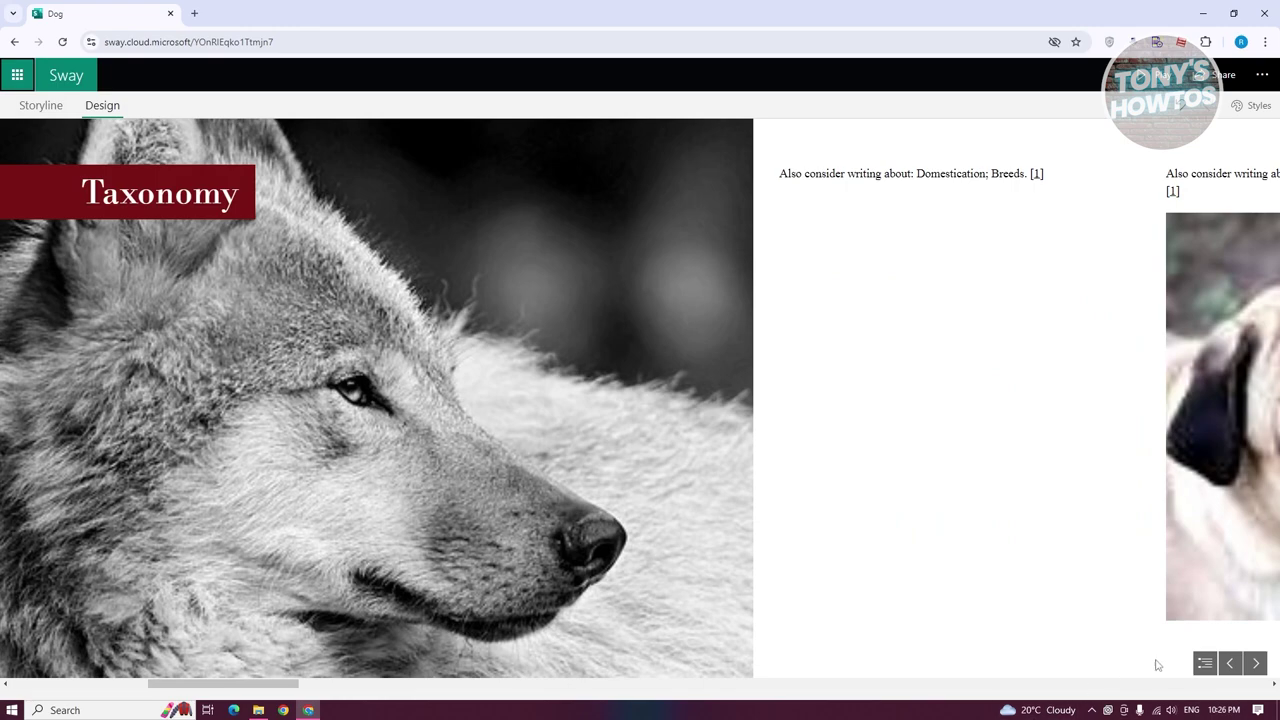
Try the comparison slider on the pug and white wolf pictures, dismiss the picture options, and page on to Anatomy and physiology
left_click(1256, 663)
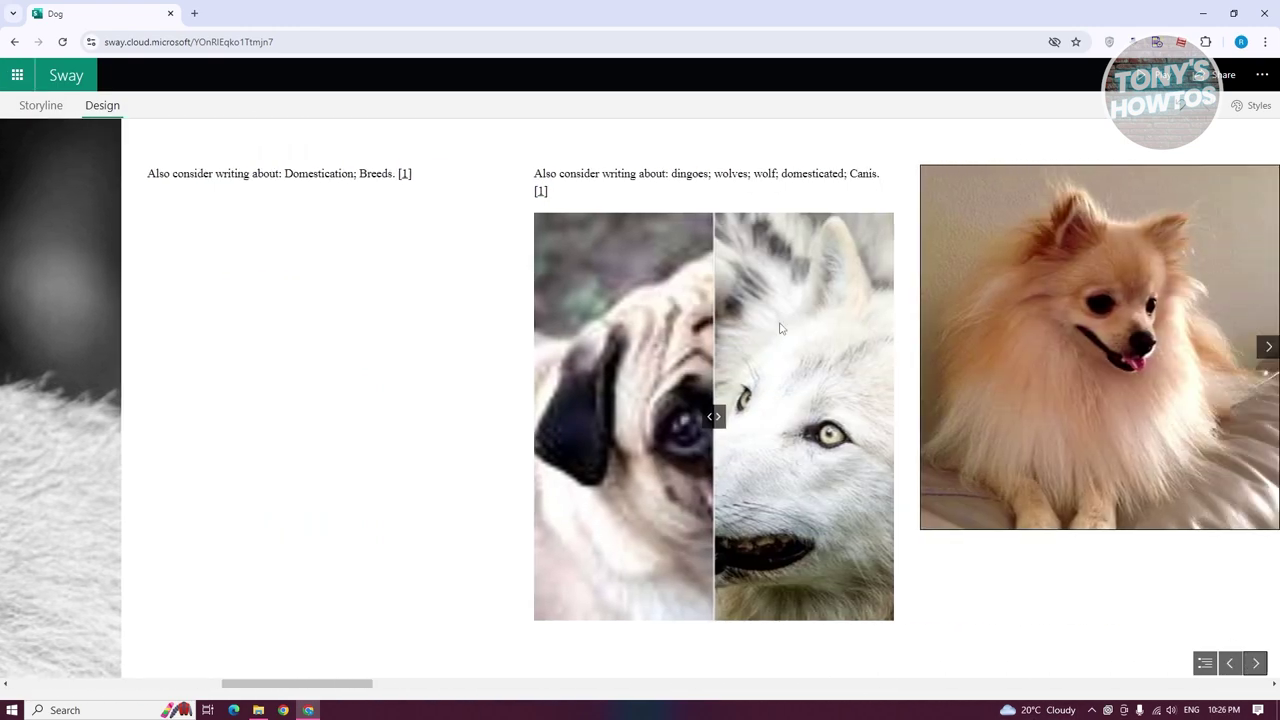
left_click(710, 420)
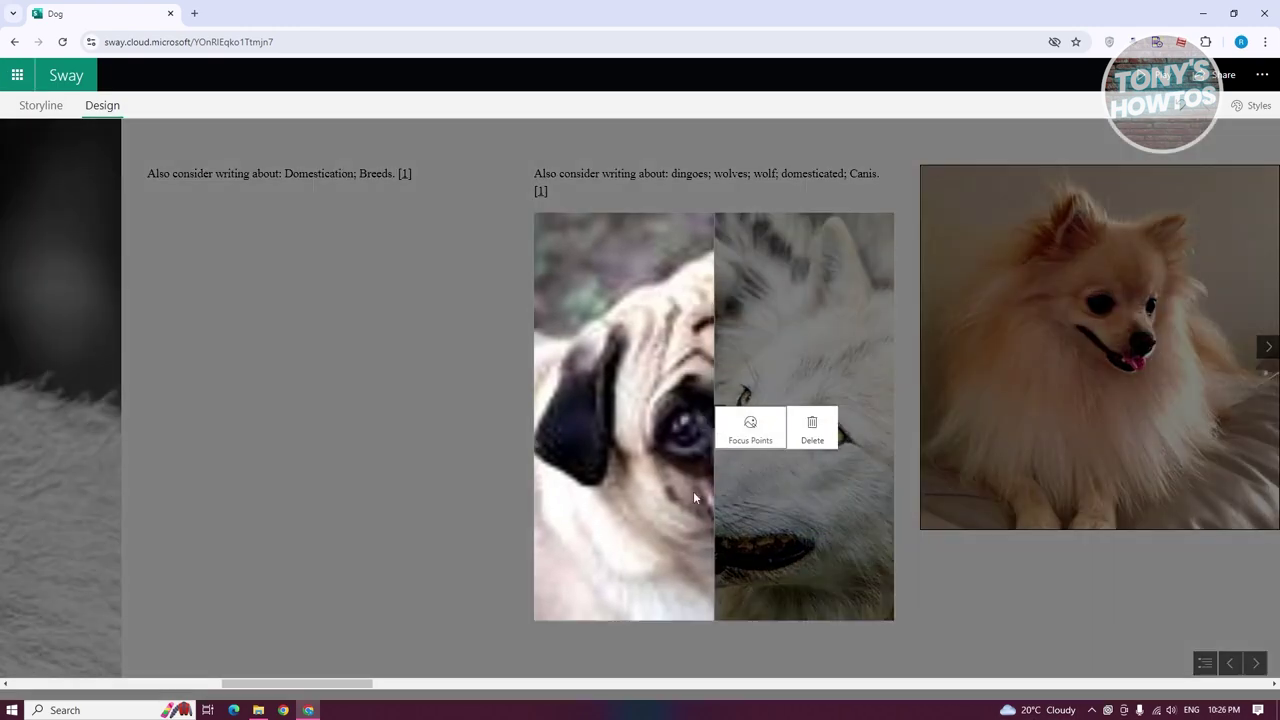
left_click(619, 464)
left_click(699, 428)
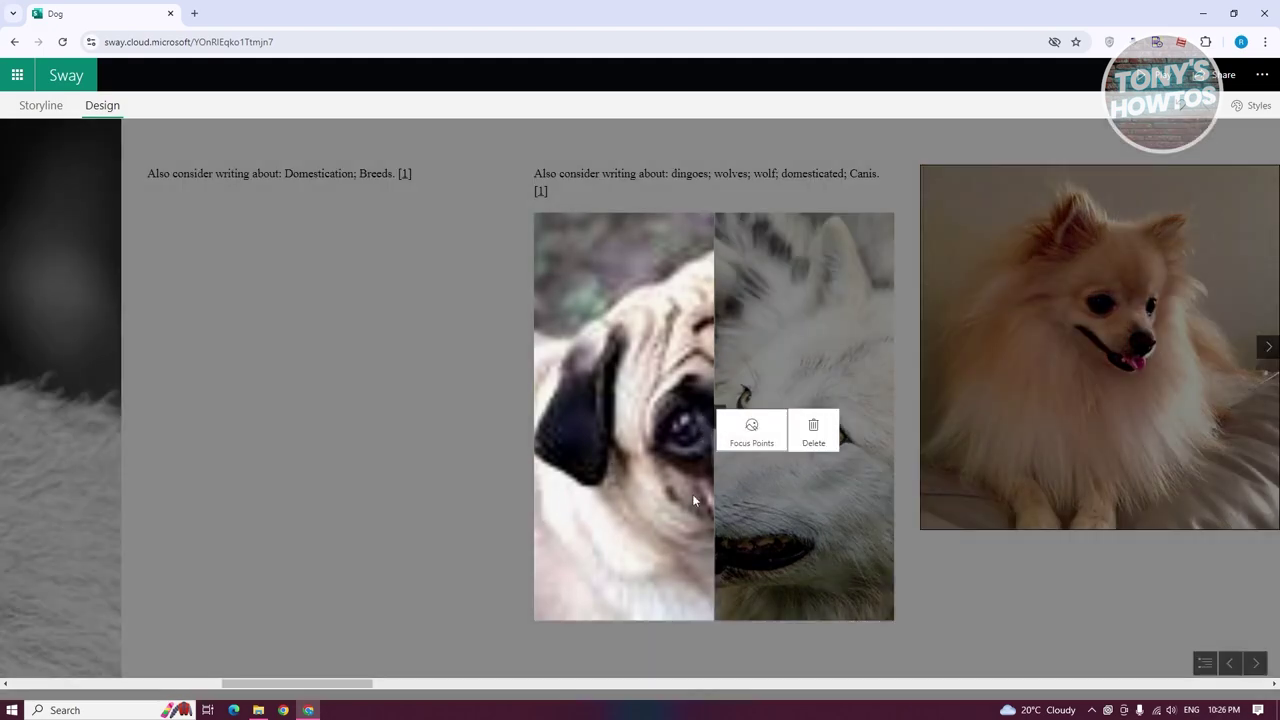
left_click(701, 535)
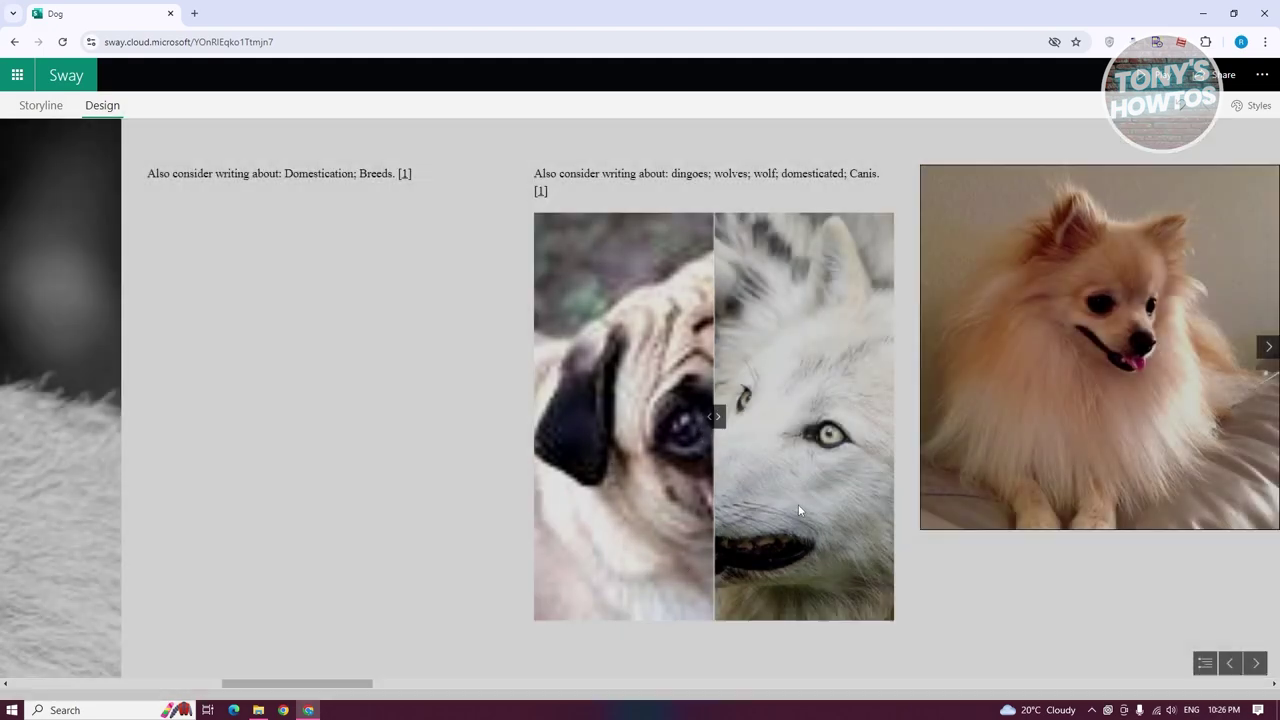
left_click(714, 420)
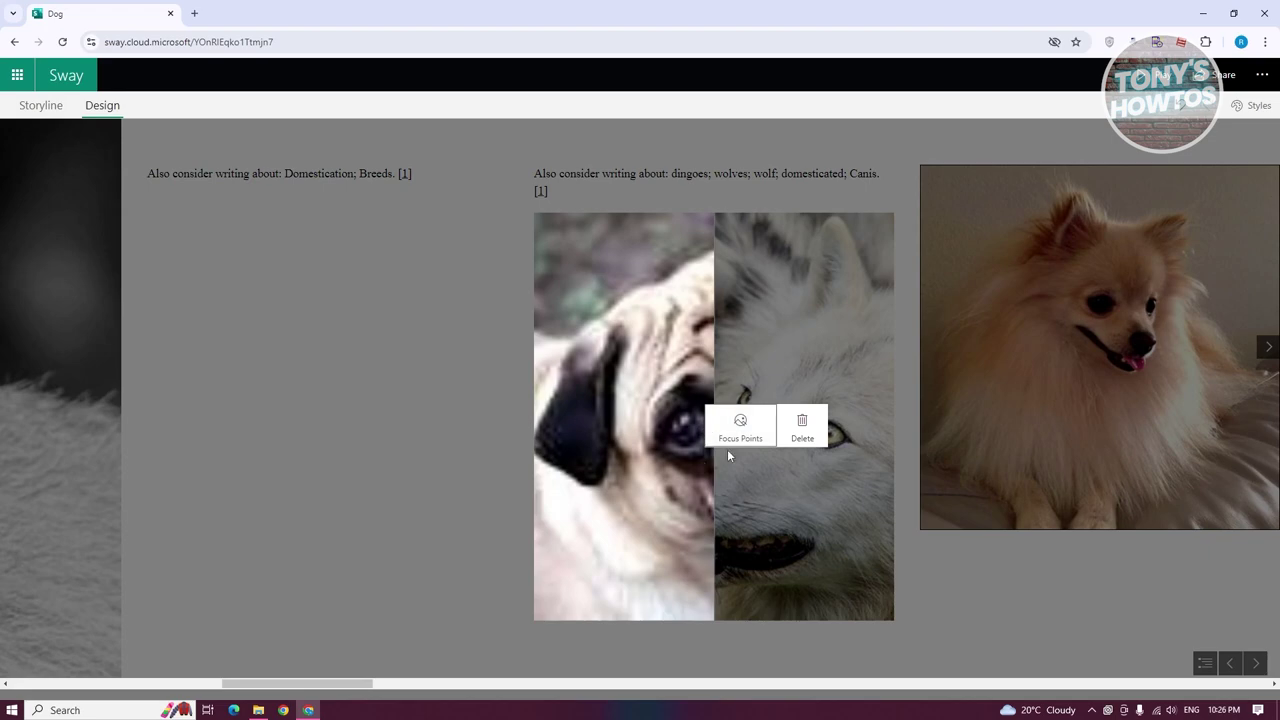
left_click(800, 583)
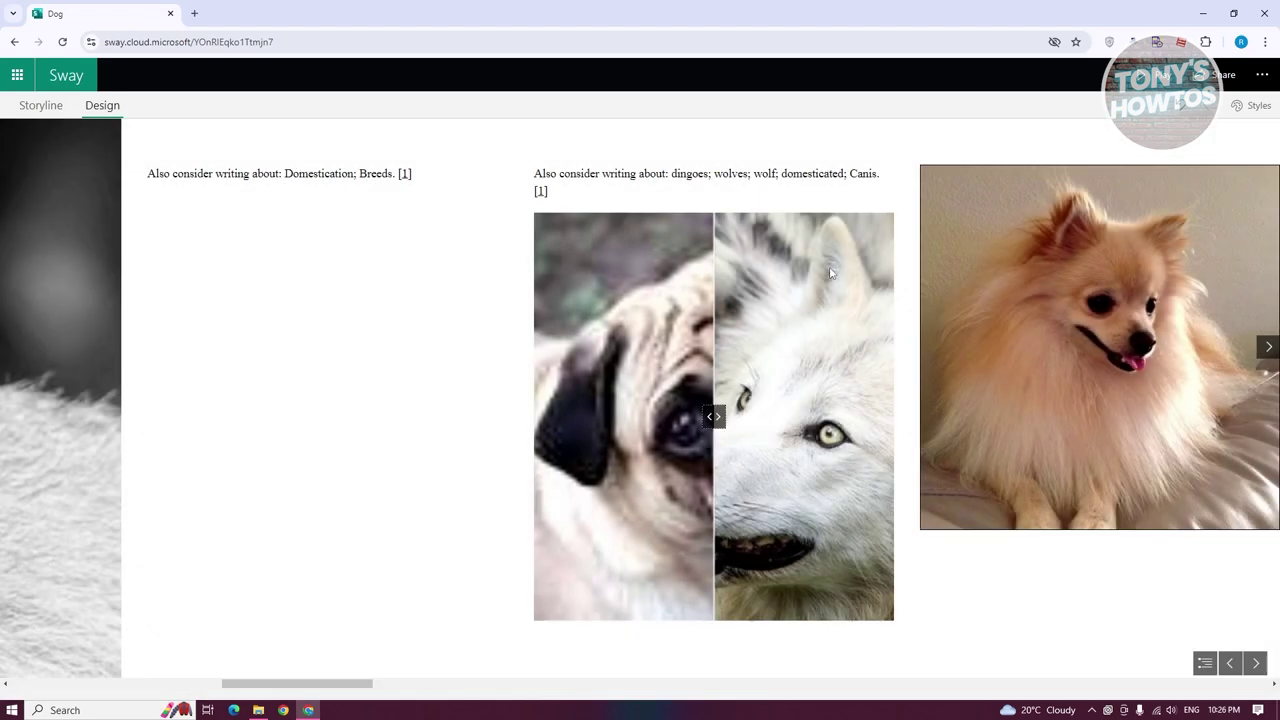
left_click(853, 249)
left_click(983, 620)
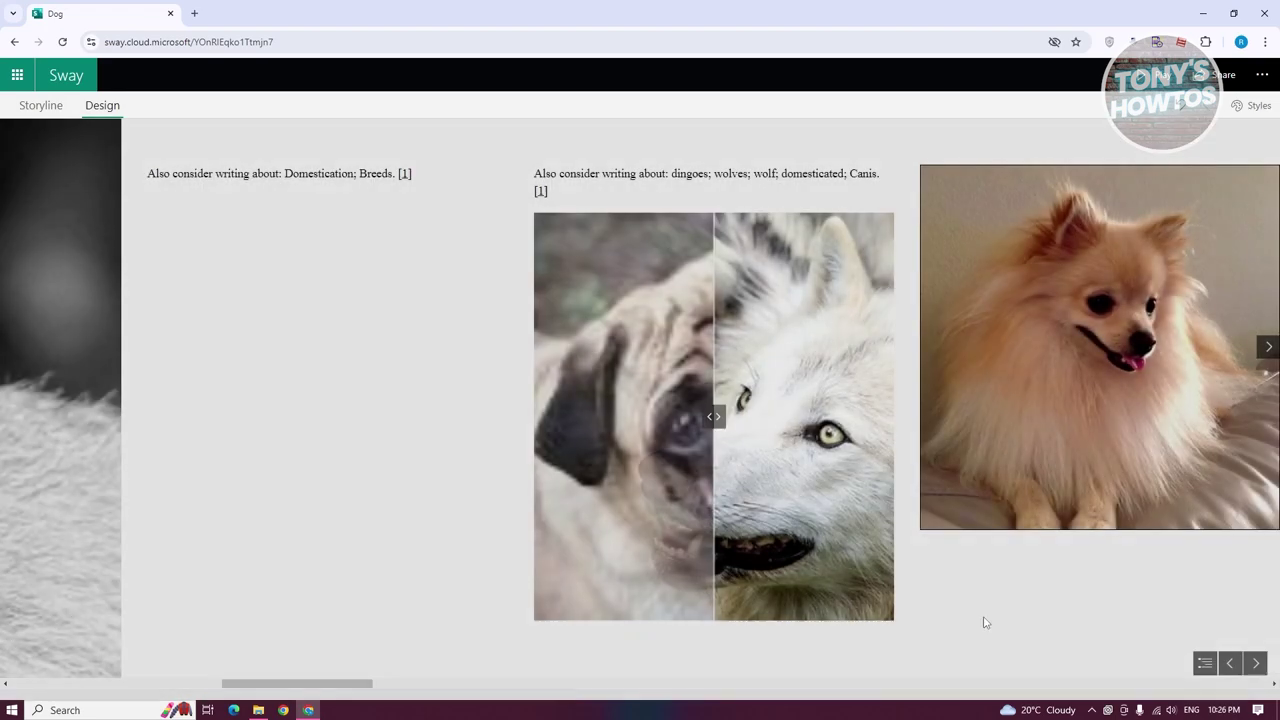
left_click(1256, 664)
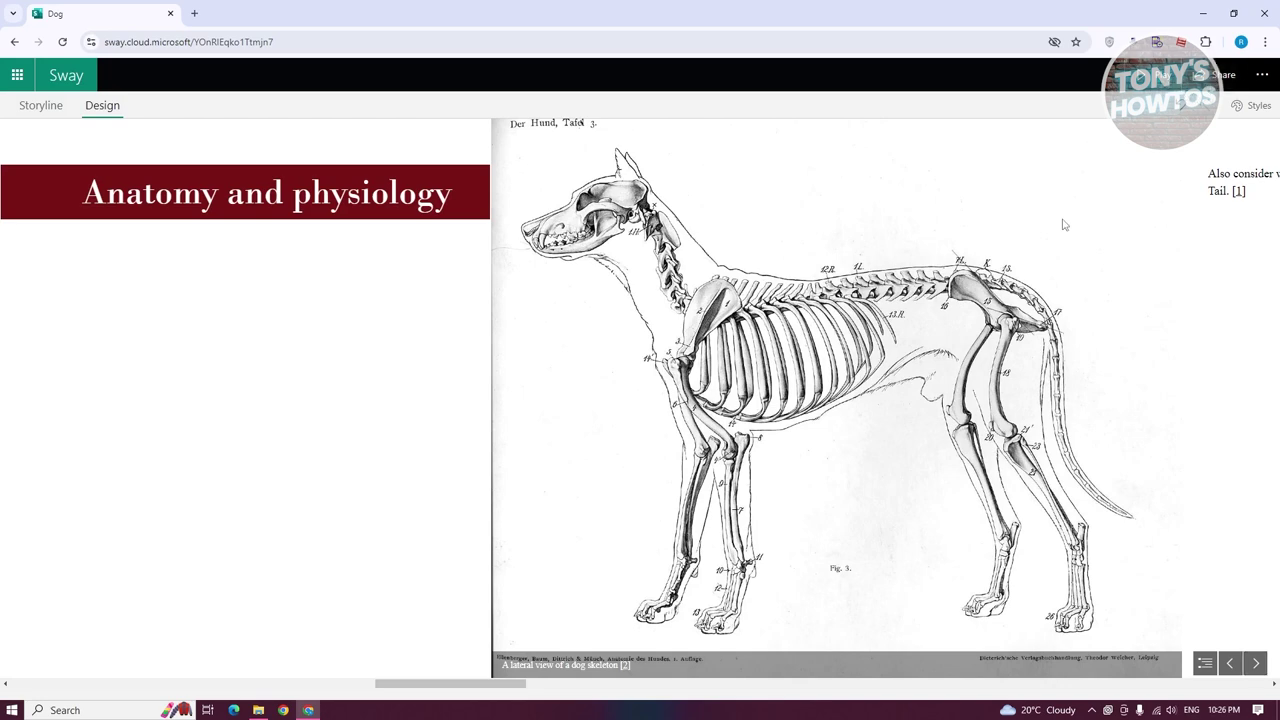
Play the Sway as viewers see it, page forward to the Taxonomy section, and return to editing
left_click(1166, 78)
left_click(1256, 674)
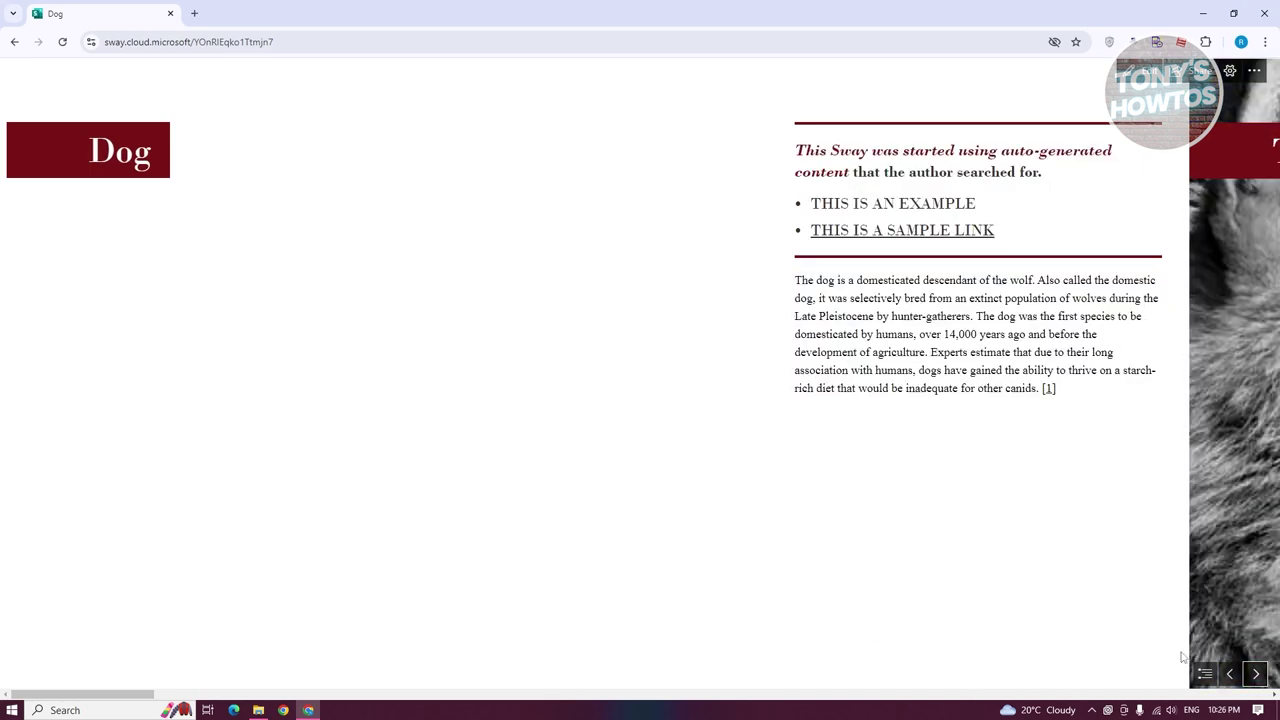
left_click(1256, 674)
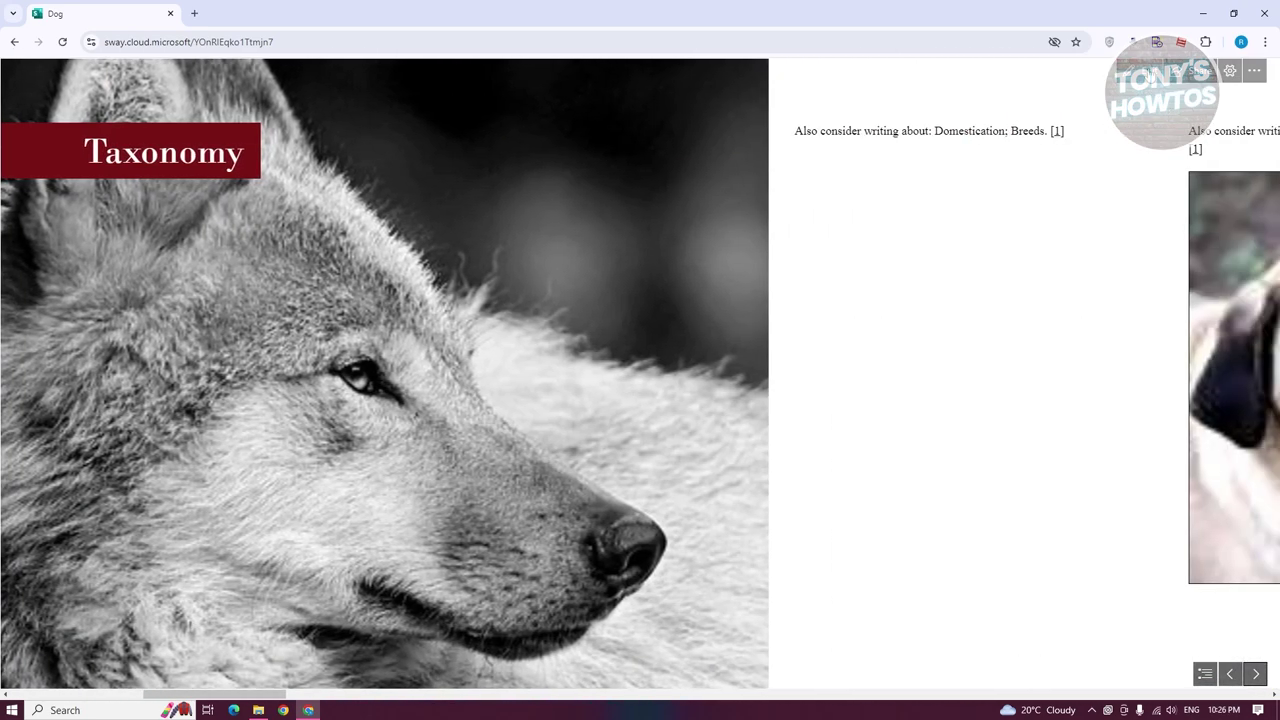
left_click(1200, 71)
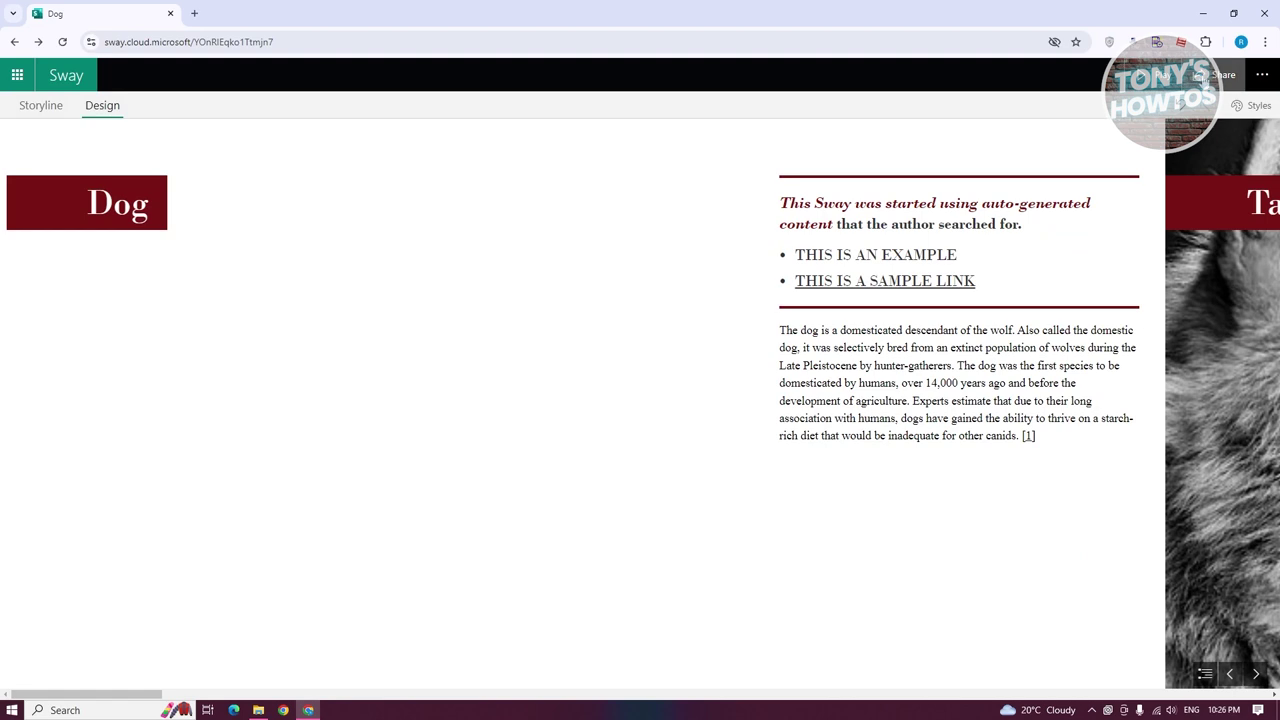
Open the sharing options and get the embed code for the Dog Sway
left_click(1220, 75)
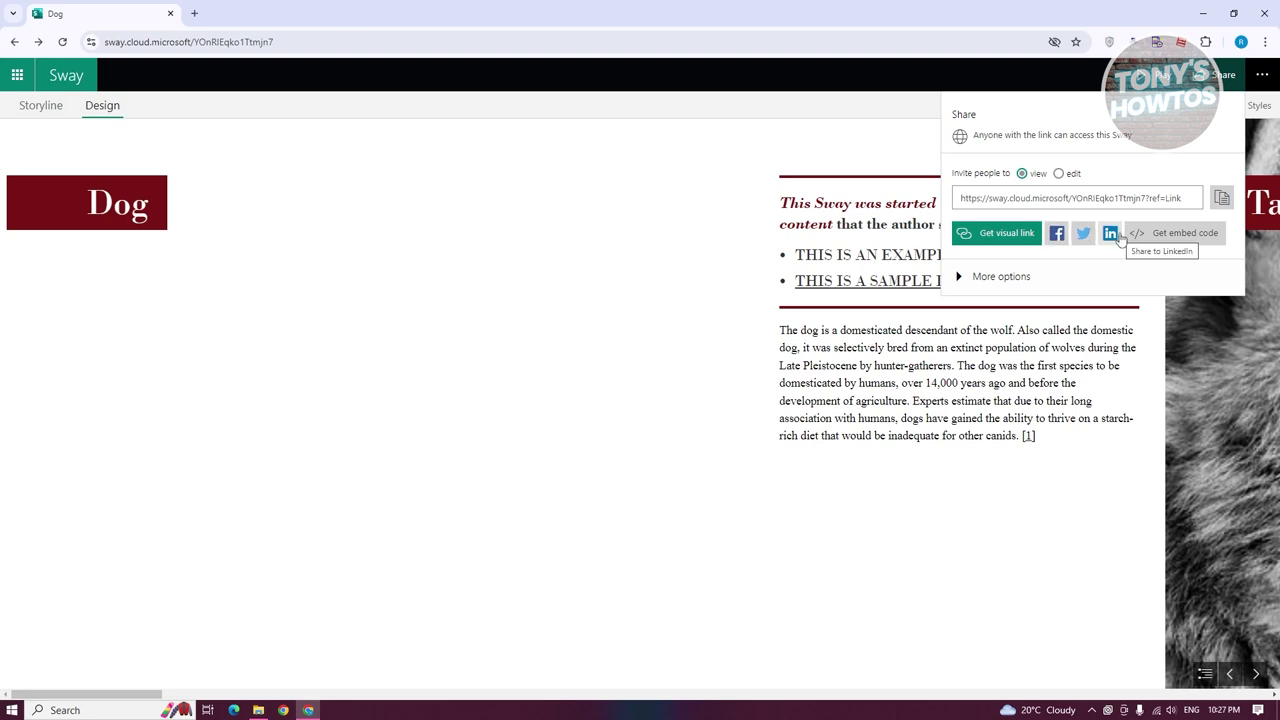
left_click(1208, 241)
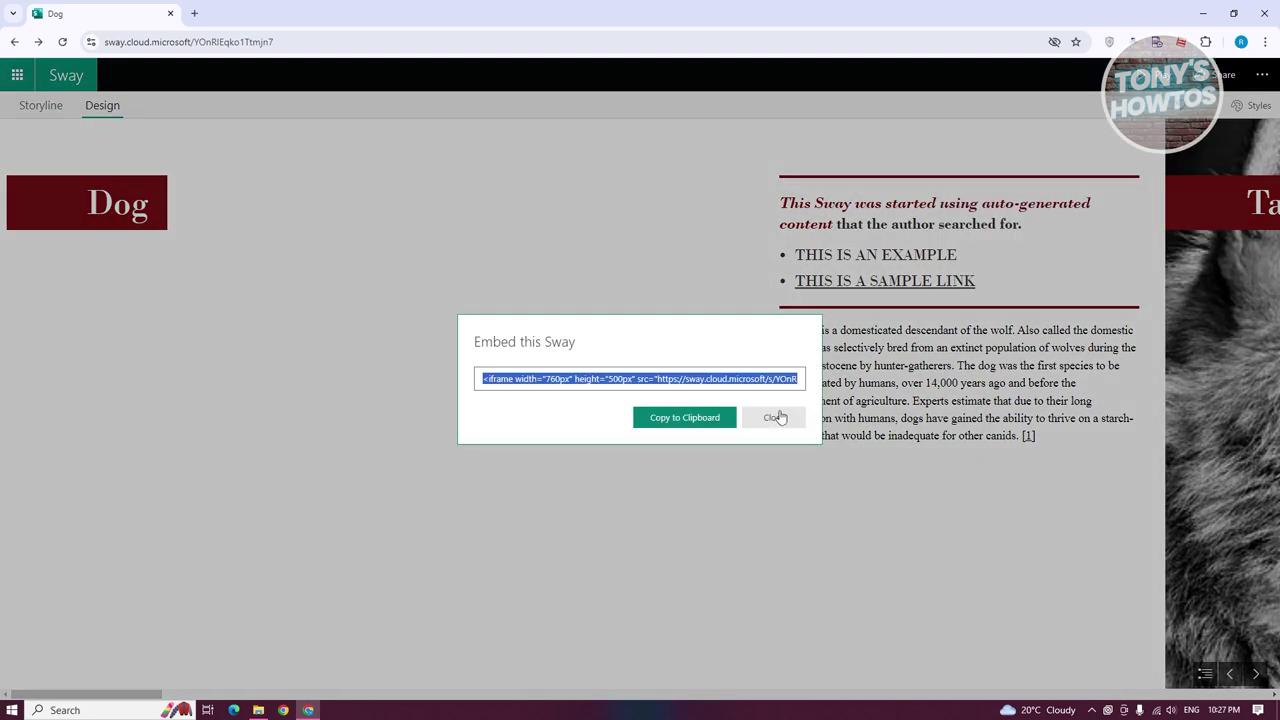